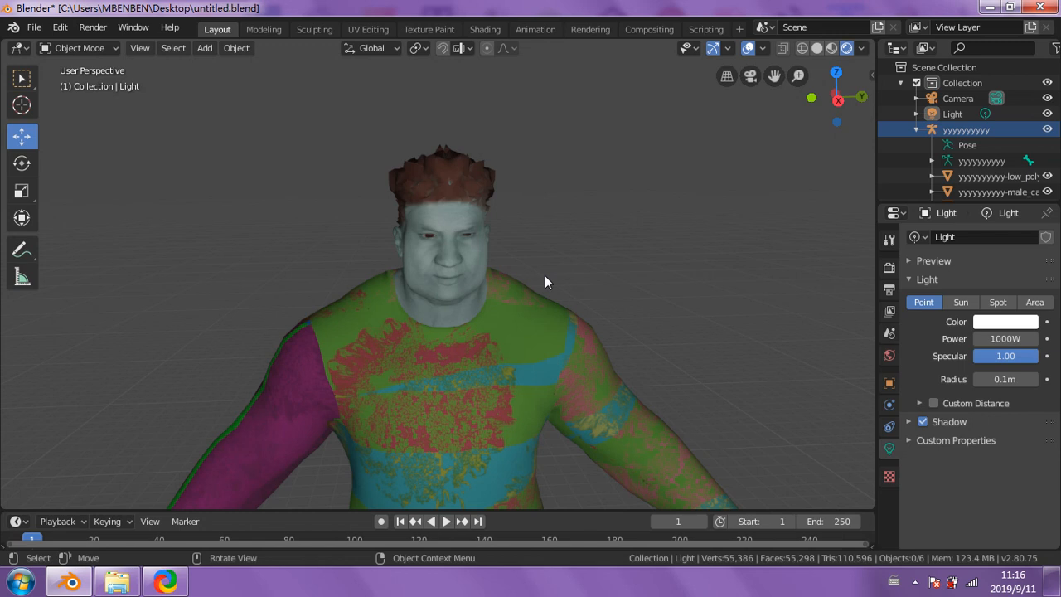
- Examine the textured character's head, shoulders and chest from the front and from its left side
{"action": "middle_click_drag", "start_coordinate": [610, 294], "coordinate": [613, 298]}
{"action": "scroll", "coordinate": [604, 302], "scroll_direction": "up", "scroll_amount": 2}
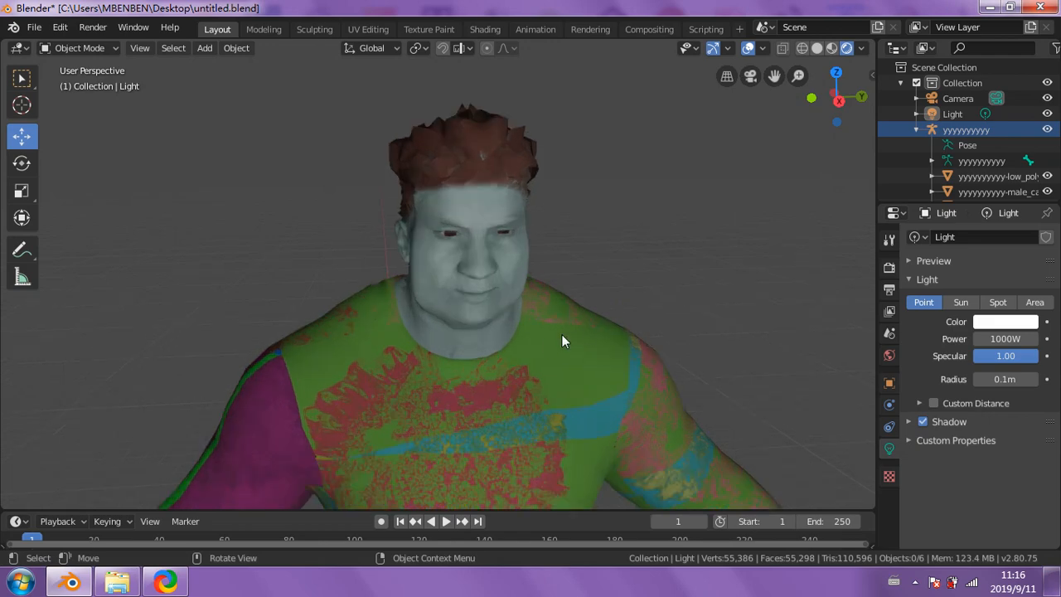
{"action": "middle_click_drag", "start_coordinate": [561, 336], "coordinate": [474, 323]}
{"action": "scroll", "coordinate": [492, 326], "scroll_direction": "up", "scroll_amount": 2}
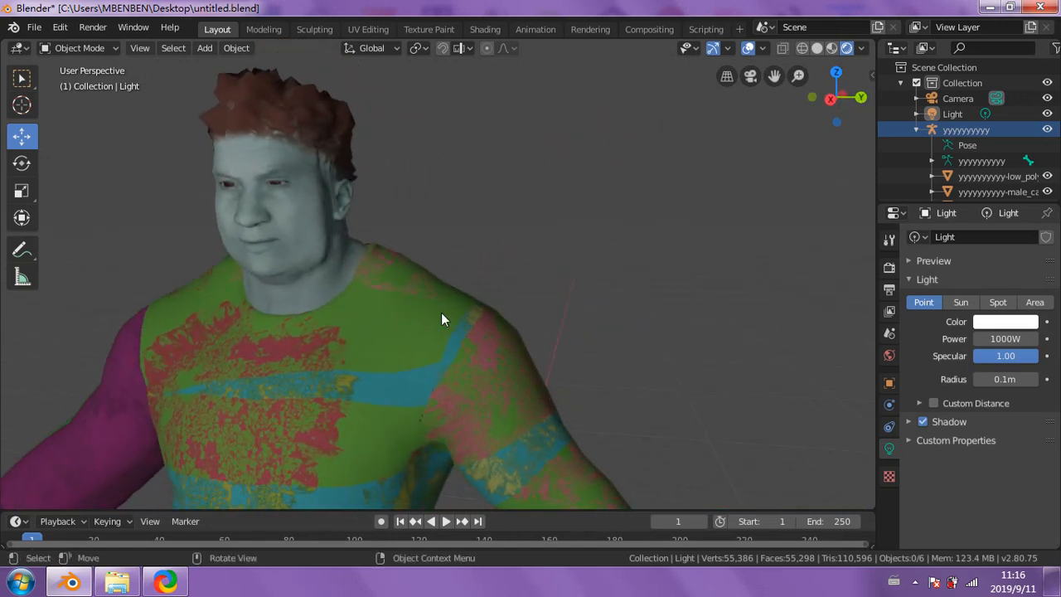
{"action": "scroll", "coordinate": [446, 313], "scroll_direction": "up", "scroll_amount": 2}
{"action": "scroll", "coordinate": [492, 311], "scroll_direction": "down", "scroll_amount": 2}
{"action": "scroll", "coordinate": [493, 311], "scroll_direction": "down", "scroll_amount": 4}
{"action": "scroll", "coordinate": [492, 311], "scroll_direction": "up", "scroll_amount": 3}
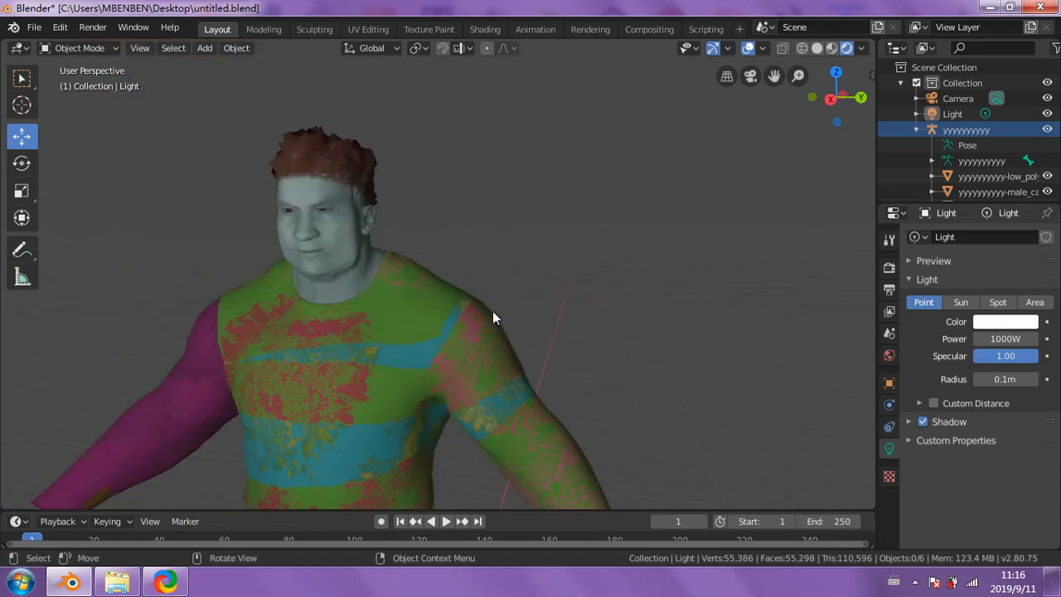
{"action": "scroll", "coordinate": [493, 317], "scroll_direction": "up", "scroll_amount": 1}
{"action": "scroll", "coordinate": [399, 286], "scroll_direction": "up", "scroll_amount": 1}
{"action": "middle_click_drag", "start_coordinate": [399, 286], "coordinate": [472, 341]}
{"action": "scroll", "coordinate": [464, 340], "scroll_direction": "down", "scroll_amount": 7}
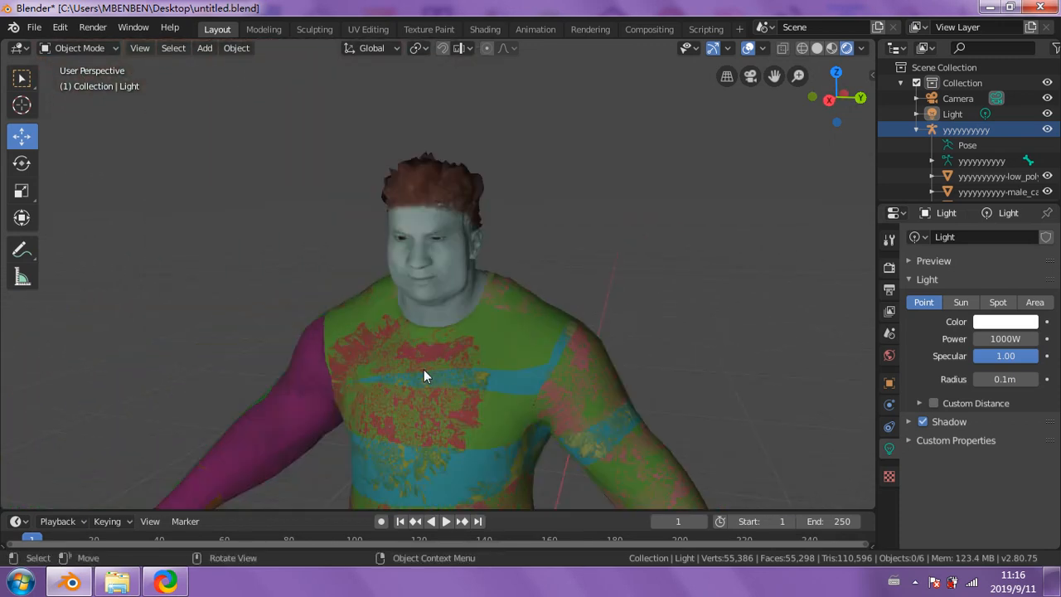
- Examine the character's full figure, including the shirt, arms, hands and trousers, then its face
{"action": "middle_click_drag", "start_coordinate": [445, 402], "coordinate": [441, 351], "text": "shift"}
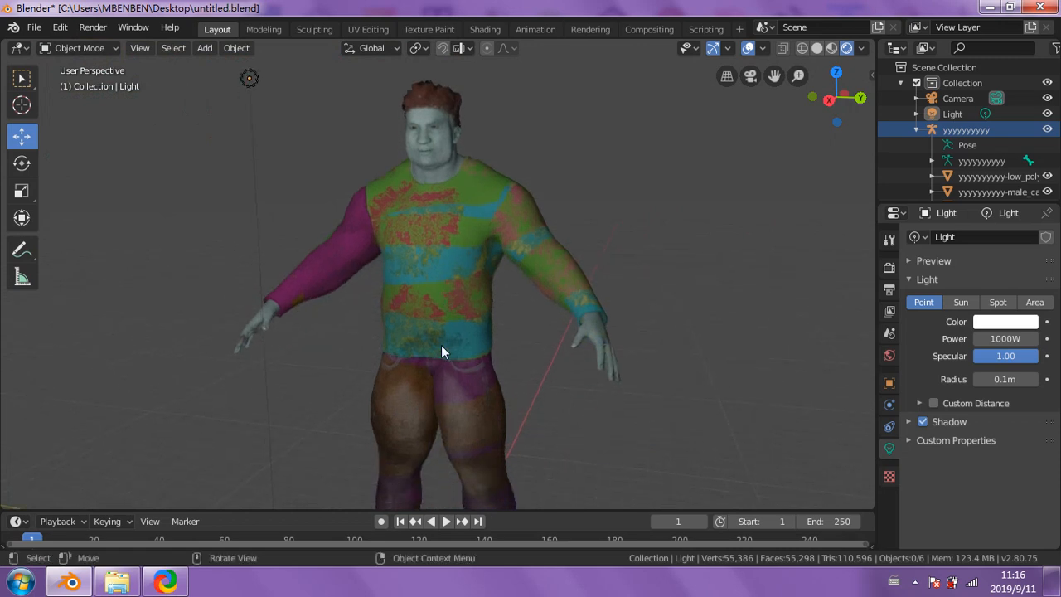
{"action": "mouse_move", "coordinate": [459, 395]}
{"action": "middle_mouse_down"}
{"action": "mouse_move", "coordinate": [270, 377]}
{"action": "mouse_move", "coordinate": [353, 388]}
{"action": "mouse_move", "coordinate": [457, 379]}
{"action": "middle_mouse_up"}
{"action": "scroll", "coordinate": [509, 268], "scroll_direction": "up", "scroll_amount": 3}
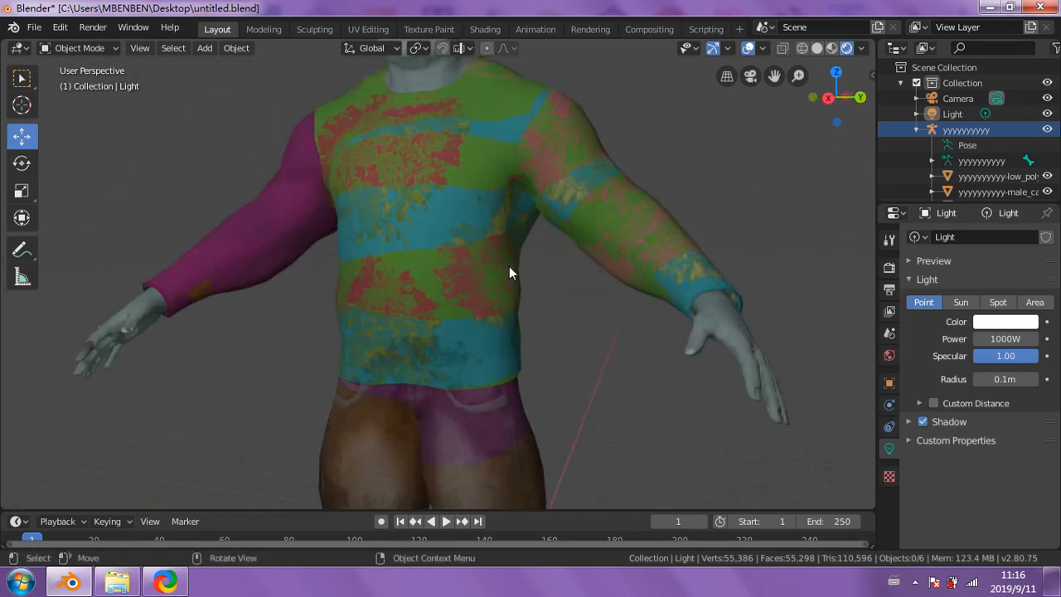
{"action": "scroll", "coordinate": [532, 327], "scroll_direction": "down", "scroll_amount": 3}
{"action": "middle_click_drag", "start_coordinate": [532, 327], "coordinate": [481, 366]}
{"action": "scroll", "coordinate": [550, 337], "scroll_direction": "up", "scroll_amount": 2}
{"action": "scroll", "coordinate": [480, 367], "scroll_direction": "up", "scroll_amount": 1}
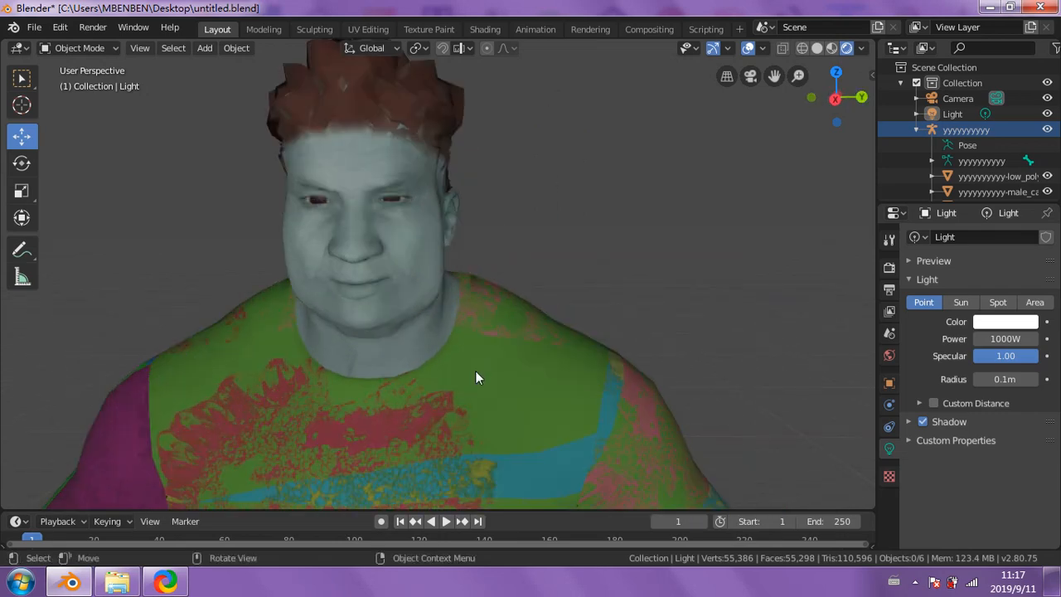
{"action": "scroll", "coordinate": [475, 371], "scroll_direction": "down", "scroll_amount": 1}
{"action": "scroll", "coordinate": [473, 379], "scroll_direction": "down", "scroll_amount": 4}
{"action": "scroll", "coordinate": [471, 389], "scroll_direction": "up", "scroll_amount": 2}
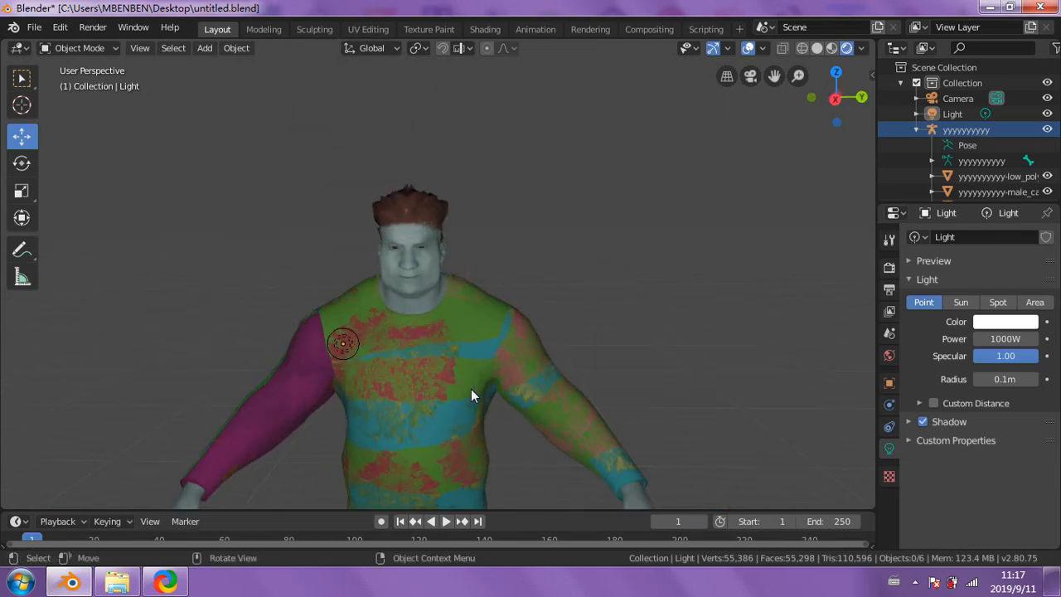
{"action": "middle_click_drag", "start_coordinate": [507, 361], "coordinate": [519, 361]}
{"action": "scroll", "coordinate": [462, 333], "scroll_direction": "up", "scroll_amount": 1}
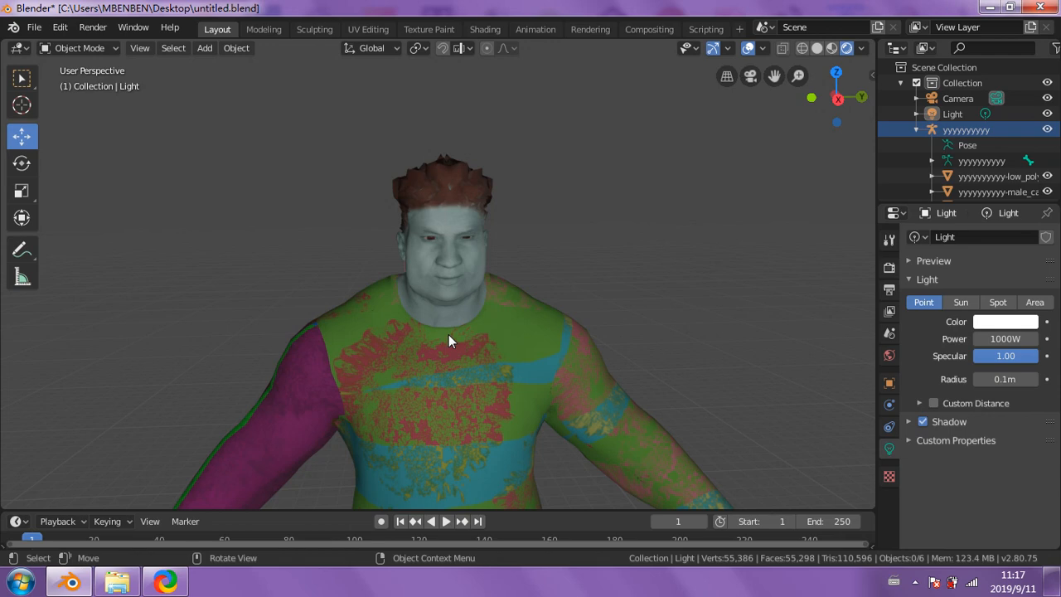
- Inspect the character's face and hair close up, including the hairline from above, and the upper body
{"action": "scroll", "coordinate": [448, 340], "scroll_direction": "up", "scroll_amount": 6}
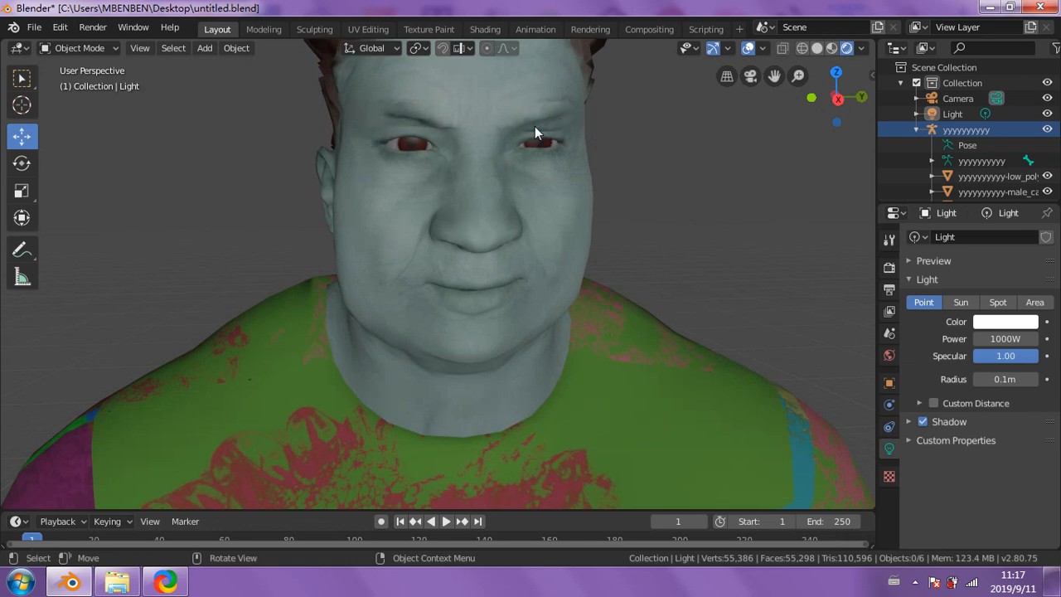
{"action": "middle_click_drag", "start_coordinate": [455, 129], "coordinate": [413, 126]}
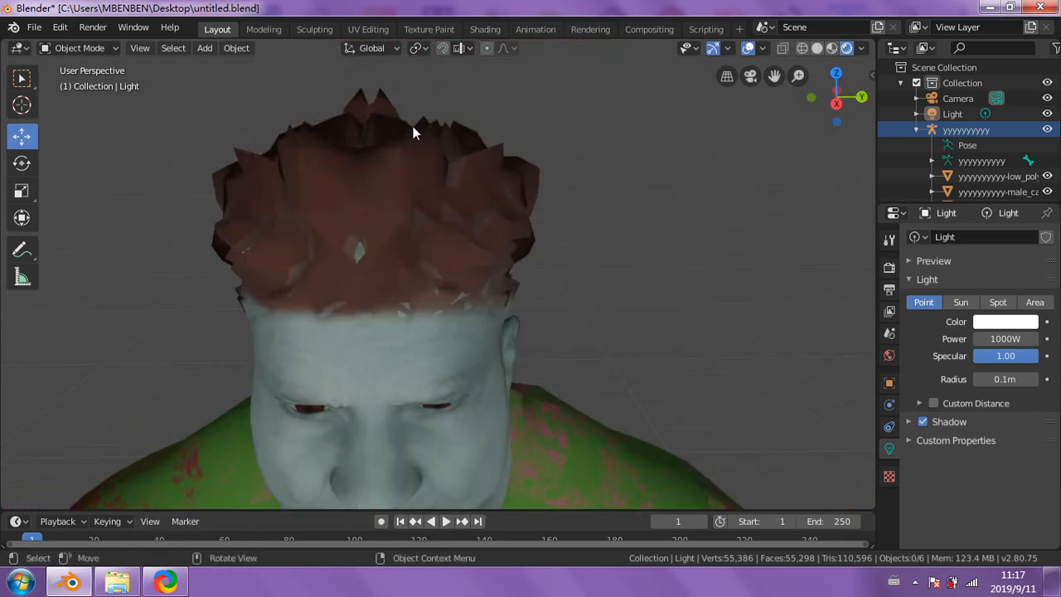
{"action": "middle_click_drag", "start_coordinate": [372, 193], "coordinate": [378, 278]}
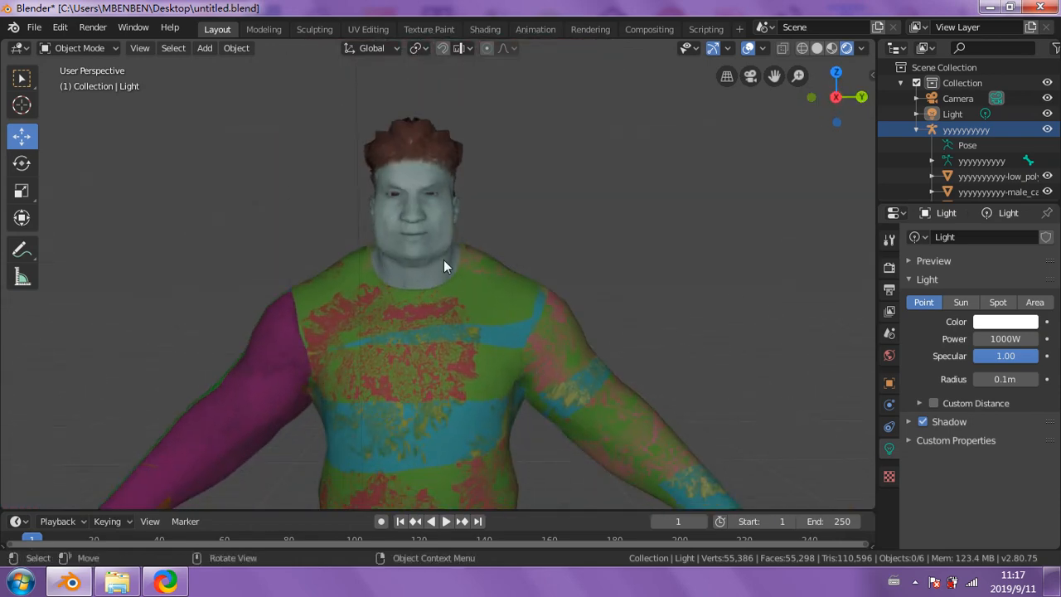
{"action": "scroll", "coordinate": [436, 208], "scroll_direction": "up", "scroll_amount": 4}
{"action": "scroll", "coordinate": [434, 207], "scroll_direction": "down", "scroll_amount": 3}
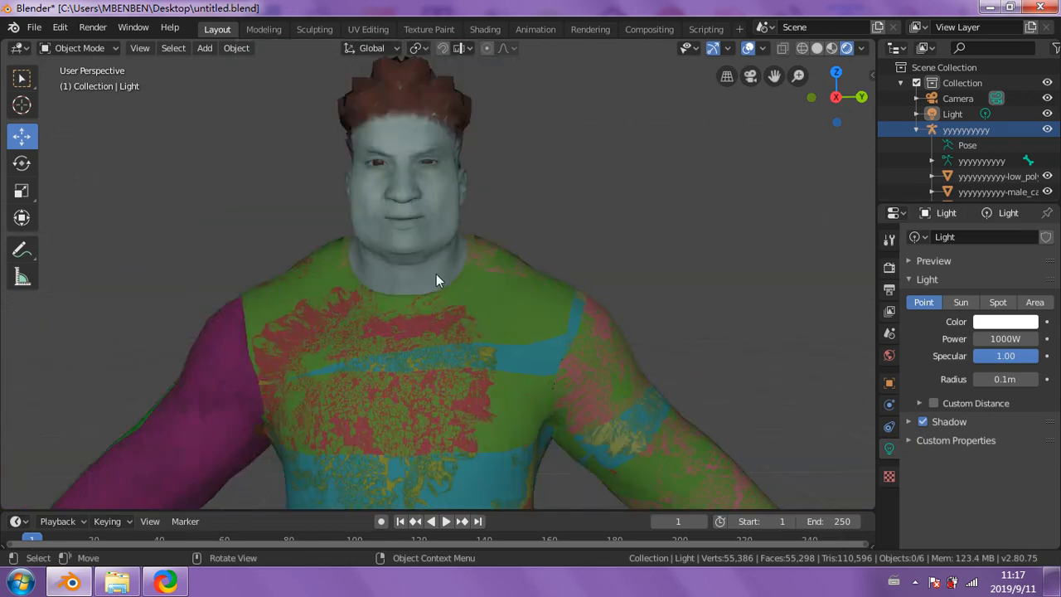
{"action": "scroll", "coordinate": [475, 313], "scroll_direction": "down", "scroll_amount": 2}
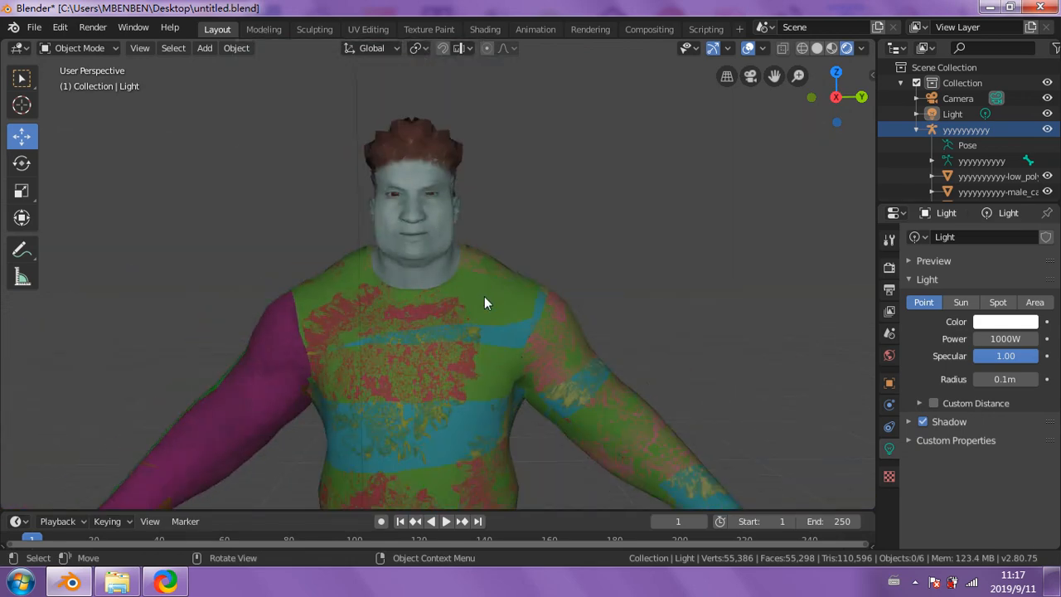
{"action": "scroll", "coordinate": [483, 301], "scroll_direction": "down", "scroll_amount": 2}
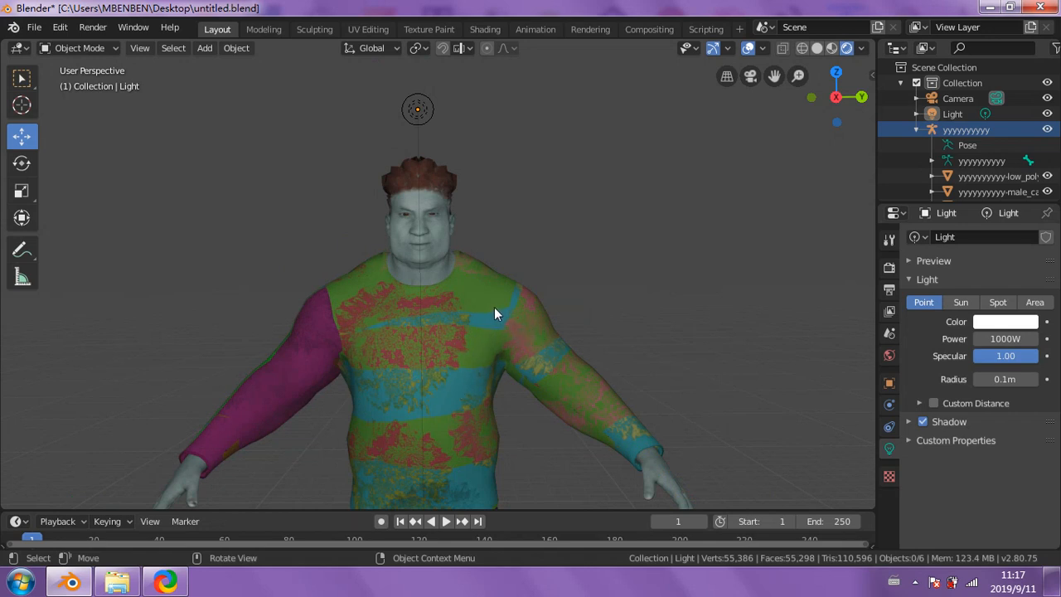
{"action": "middle_click_drag", "start_coordinate": [494, 313], "coordinate": [501, 321]}
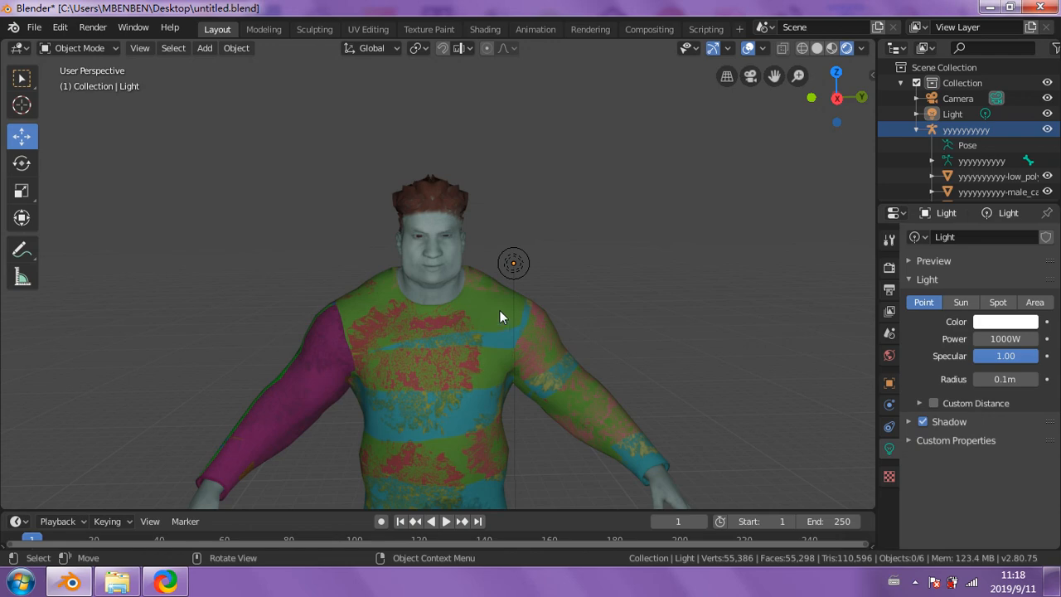
{"action": "scroll", "coordinate": [434, 177], "scroll_direction": "up", "scroll_amount": 8}
{"action": "middle_click_drag", "start_coordinate": [549, 158], "coordinate": [550, 182]}
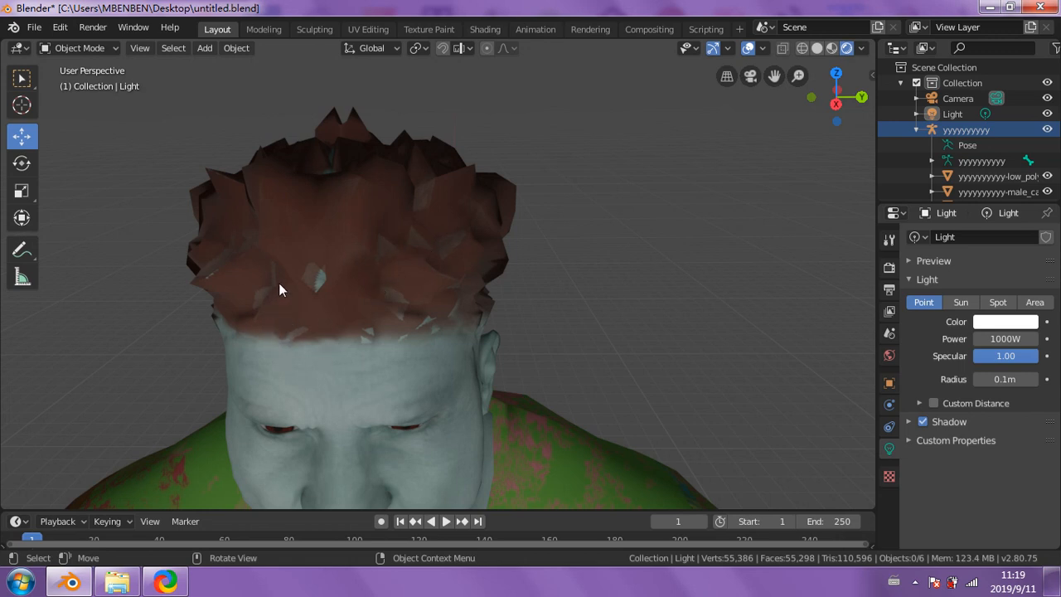
{"action": "scroll", "coordinate": [417, 369], "scroll_direction": "down", "scroll_amount": 5}
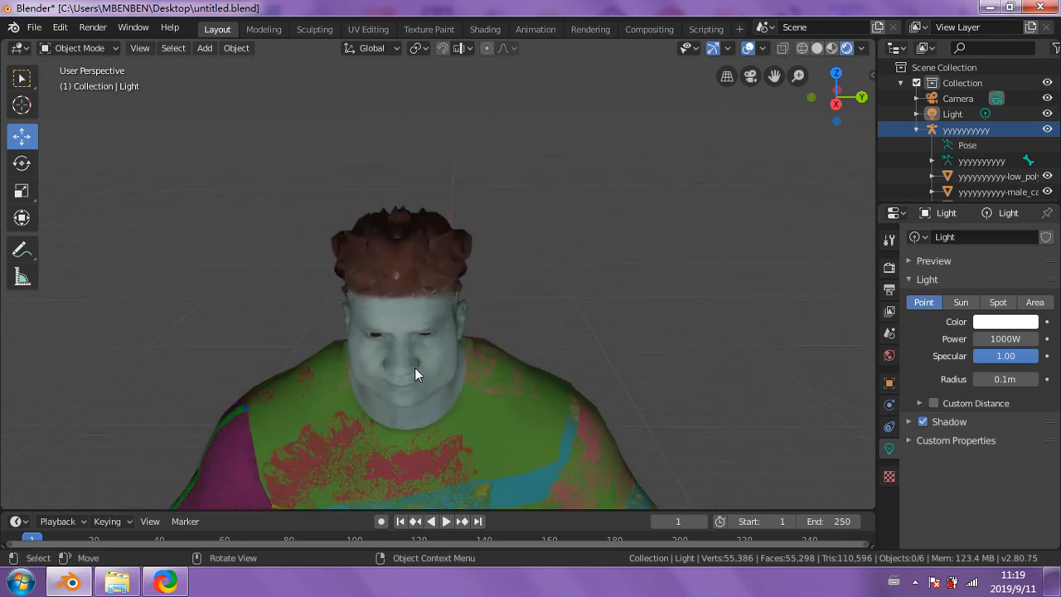
{"action": "middle_click_drag", "start_coordinate": [302, 320], "coordinate": [302, 260]}
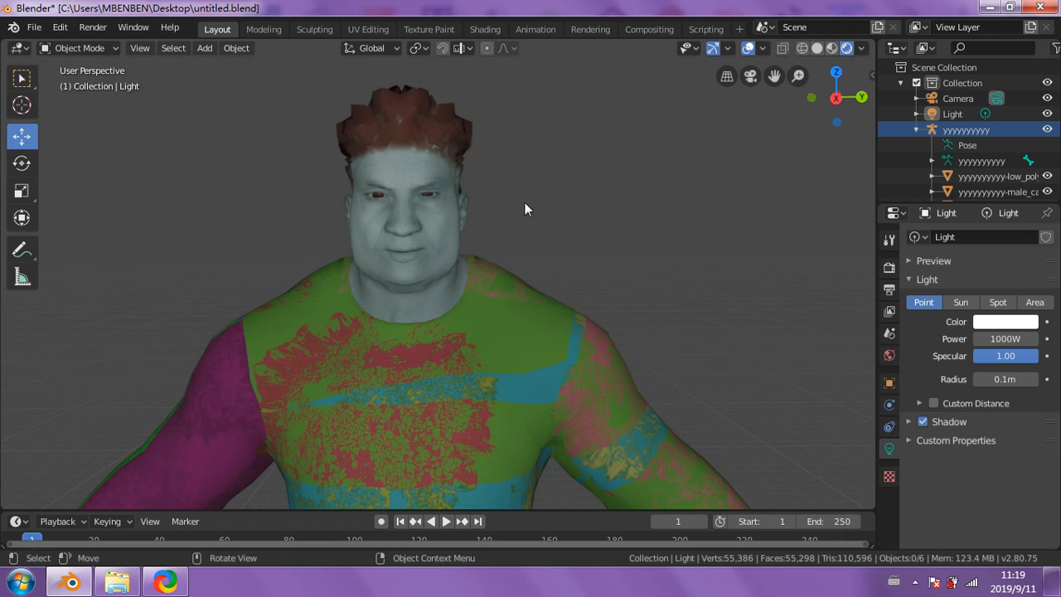
- Inspect the side of the character's head around the hair, ear and neck, returning to a front view
{"action": "scroll", "coordinate": [523, 232], "scroll_direction": "down", "scroll_amount": 2}
{"action": "middle_click_drag", "start_coordinate": [529, 221], "coordinate": [500, 250]}
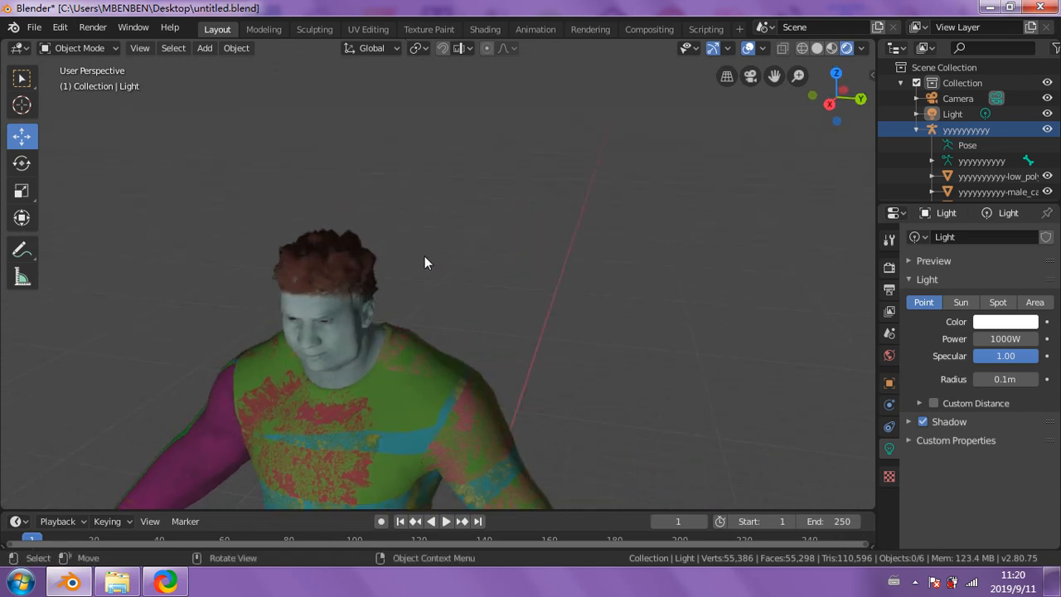
{"action": "scroll", "coordinate": [424, 256], "scroll_direction": "up", "scroll_amount": 2}
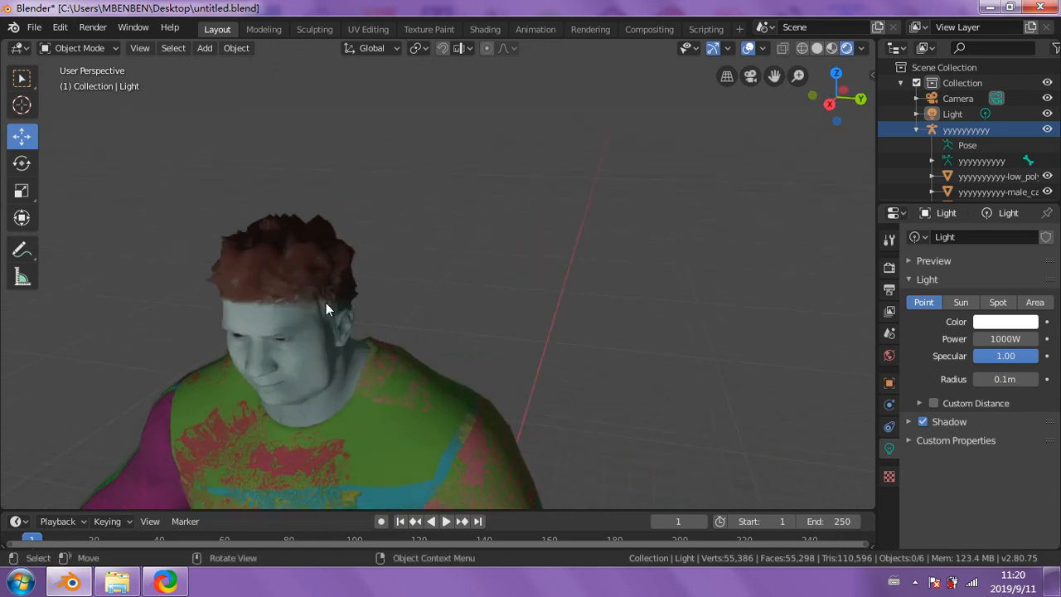
{"action": "middle_click_drag", "start_coordinate": [465, 327], "coordinate": [500, 263]}
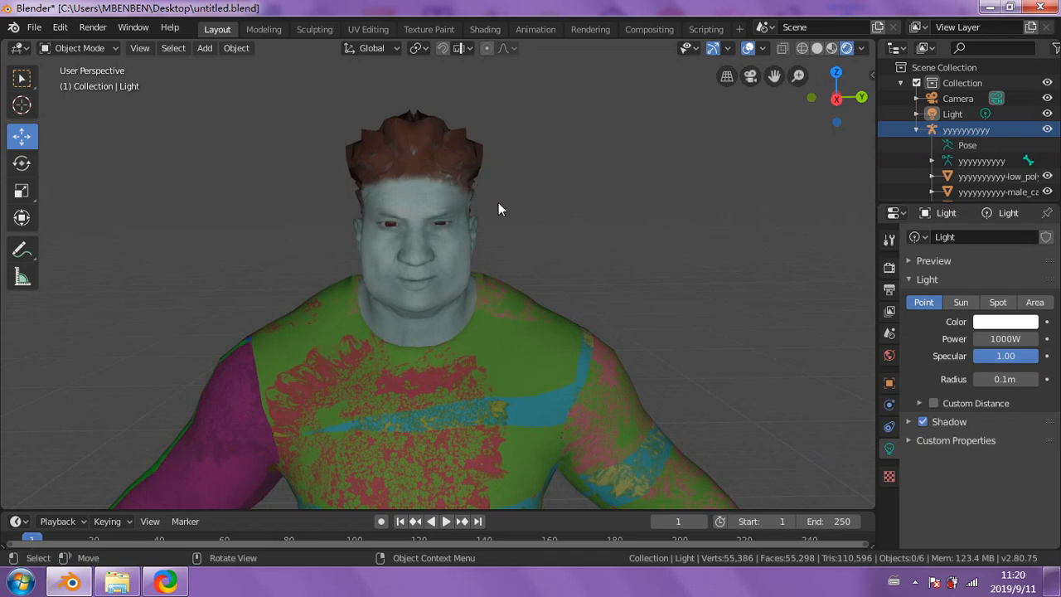
{"action": "middle_click_drag", "start_coordinate": [498, 209], "coordinate": [377, 244]}
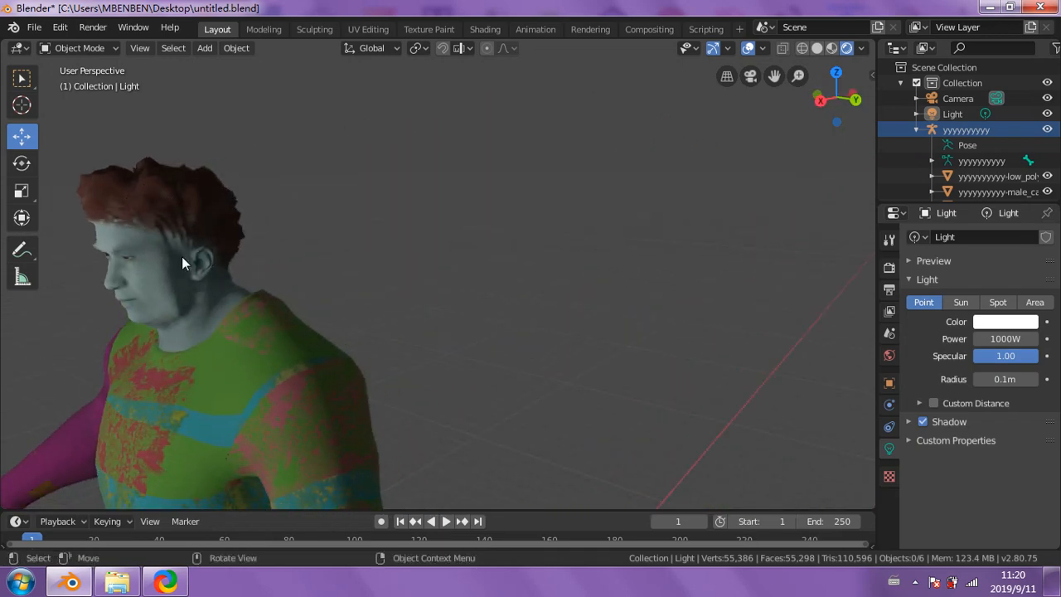
{"action": "scroll", "coordinate": [180, 255], "scroll_direction": "up", "scroll_amount": 2}
{"action": "middle_click_drag", "start_coordinate": [164, 262], "coordinate": [262, 289]}
{"action": "scroll", "coordinate": [96, 270], "scroll_direction": "up", "scroll_amount": 1}
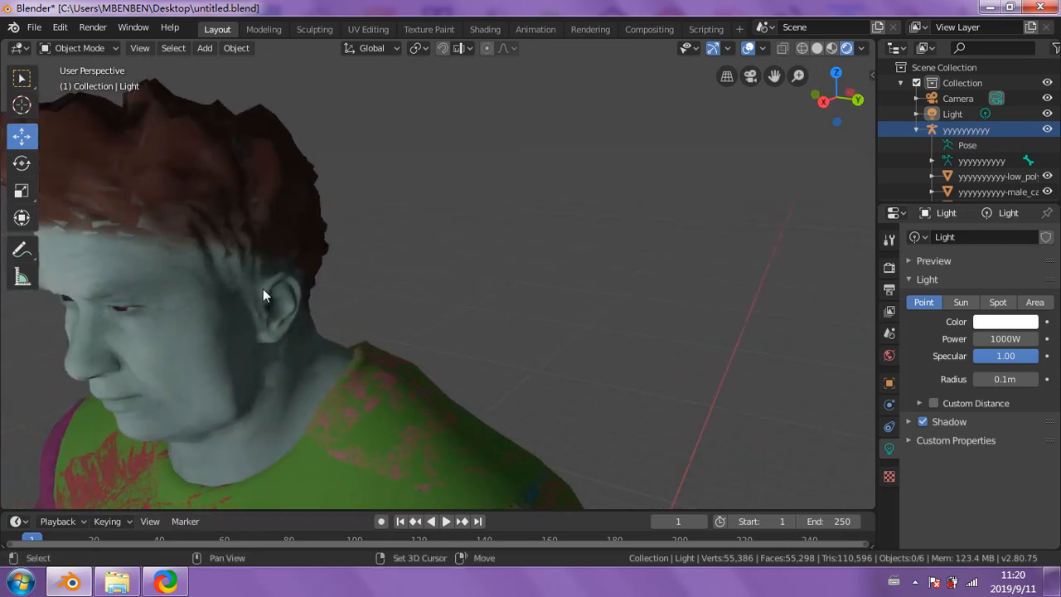
{"action": "middle_click_drag", "start_coordinate": [201, 267], "coordinate": [168, 218]}
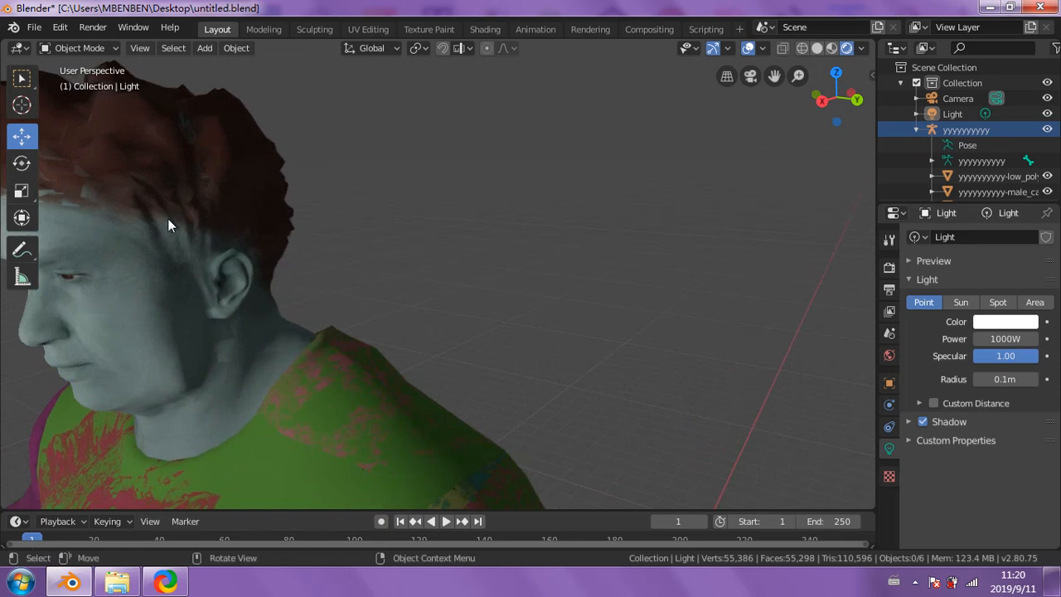
{"action": "middle_click_drag", "start_coordinate": [250, 256], "coordinate": [322, 257]}
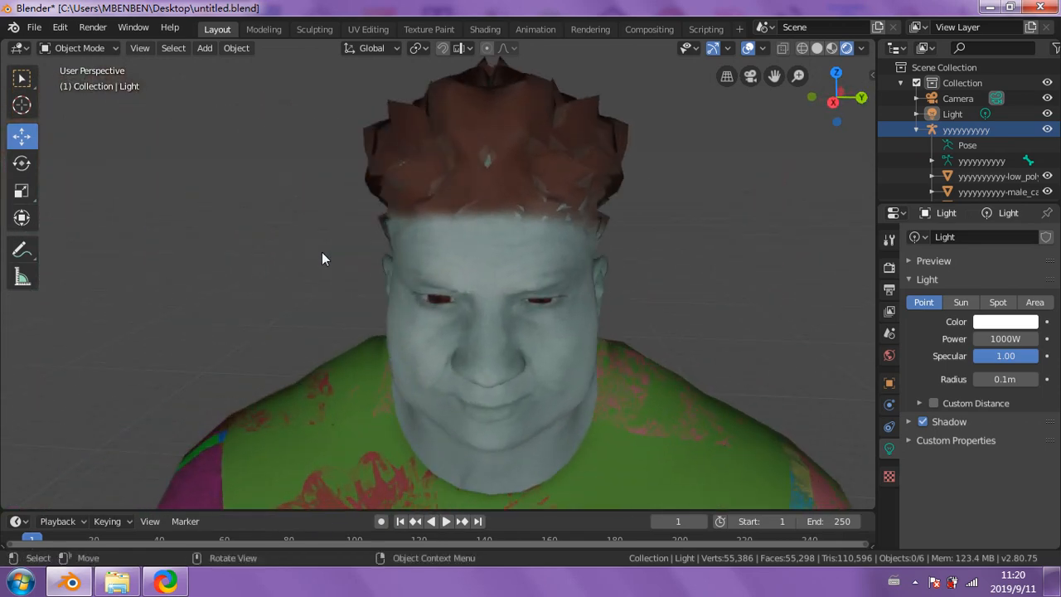
- Show the character in solid shading and examine the untextured head and shoulders
{"action": "left_click", "coordinate": [819, 51]}
{"action": "scroll", "coordinate": [705, 290], "scroll_direction": "down", "scroll_amount": 4}
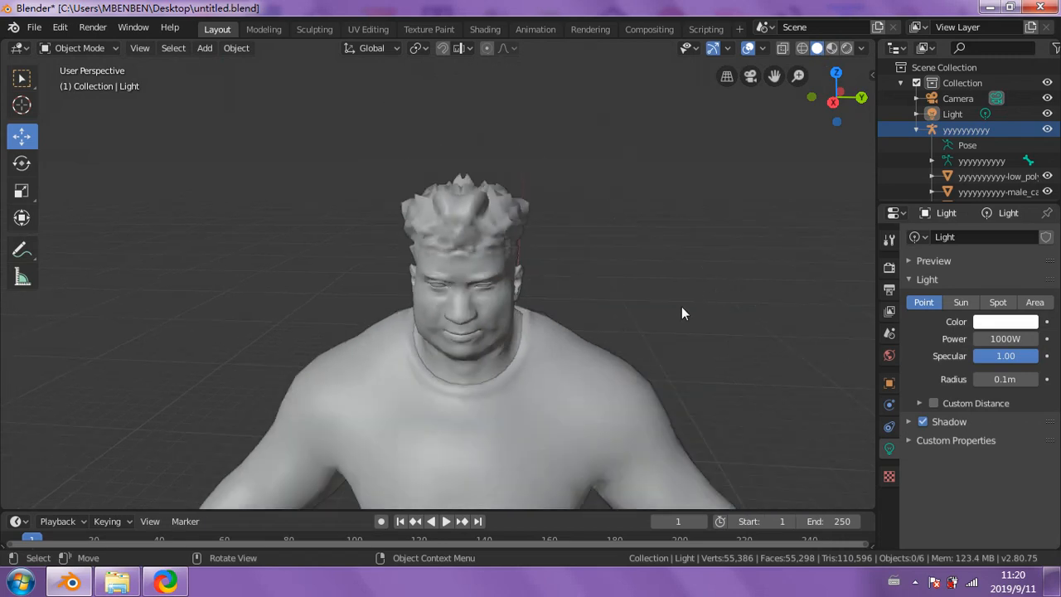
{"action": "middle_click_drag", "start_coordinate": [567, 343], "coordinate": [604, 295]}
{"action": "scroll", "coordinate": [312, 307], "scroll_direction": "up", "scroll_amount": 2}
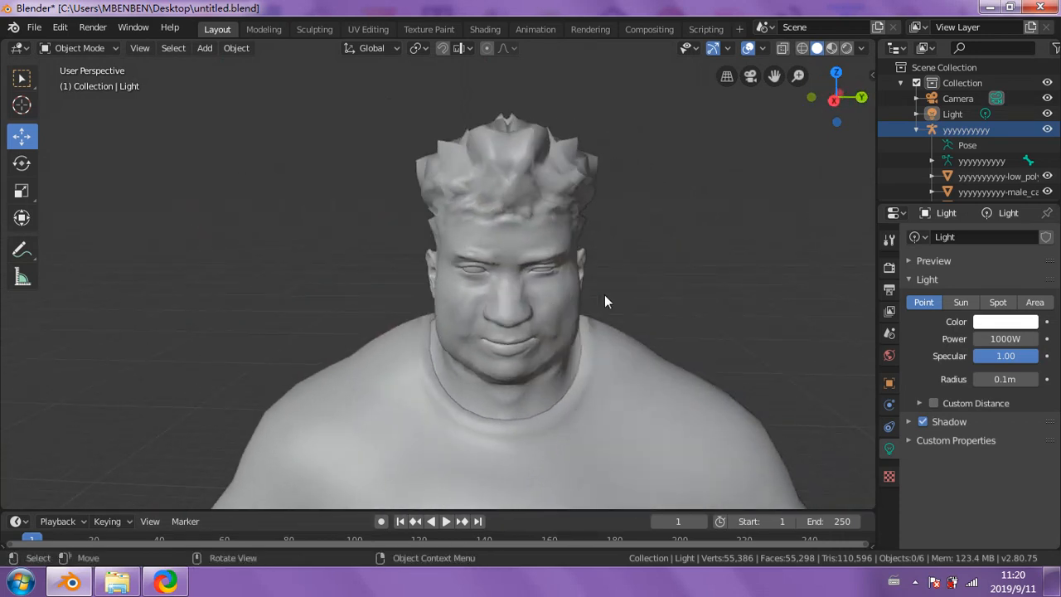
{"action": "middle_click_drag", "start_coordinate": [670, 286], "coordinate": [577, 250], "text": "shift"}
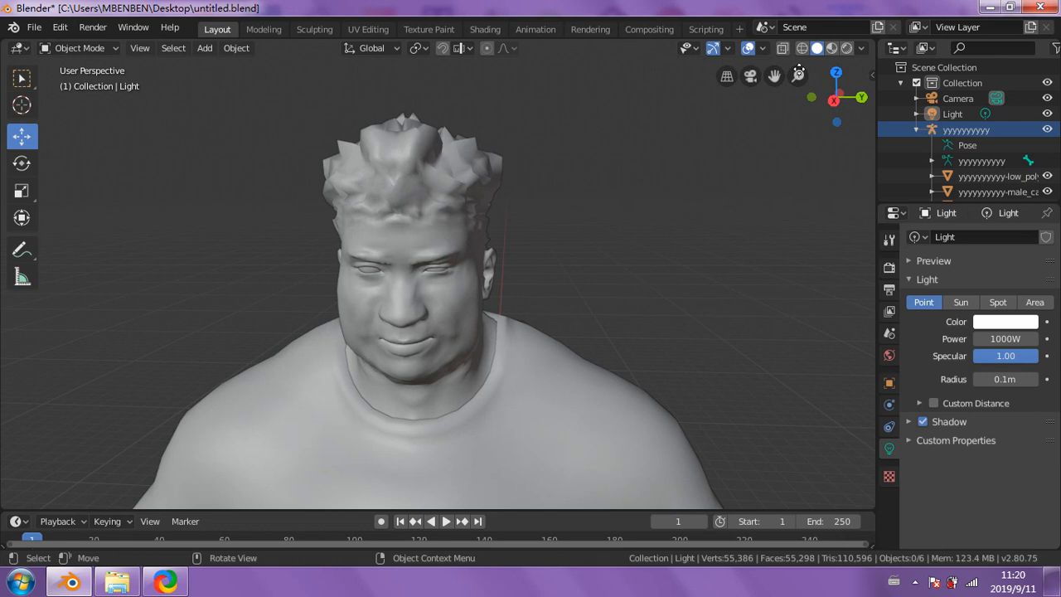
- Preview the character in LookDev shading, switch back to rendered shading, and inspect the upper body from several angles
{"action": "left_click", "coordinate": [834, 46]}
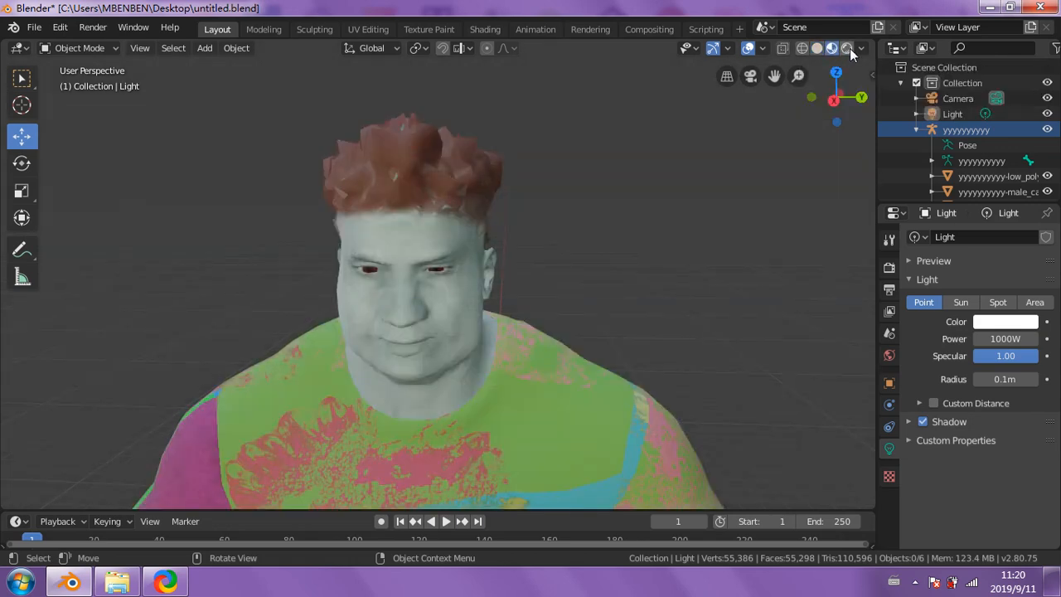
{"action": "left_click", "coordinate": [849, 48]}
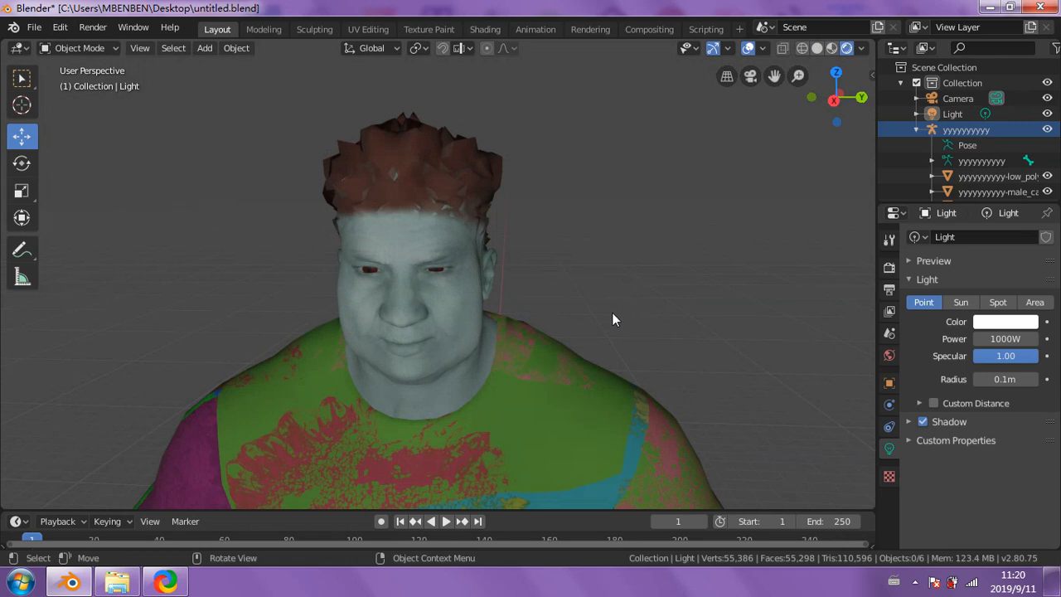
{"action": "middle_click_drag", "start_coordinate": [612, 320], "coordinate": [548, 230]}
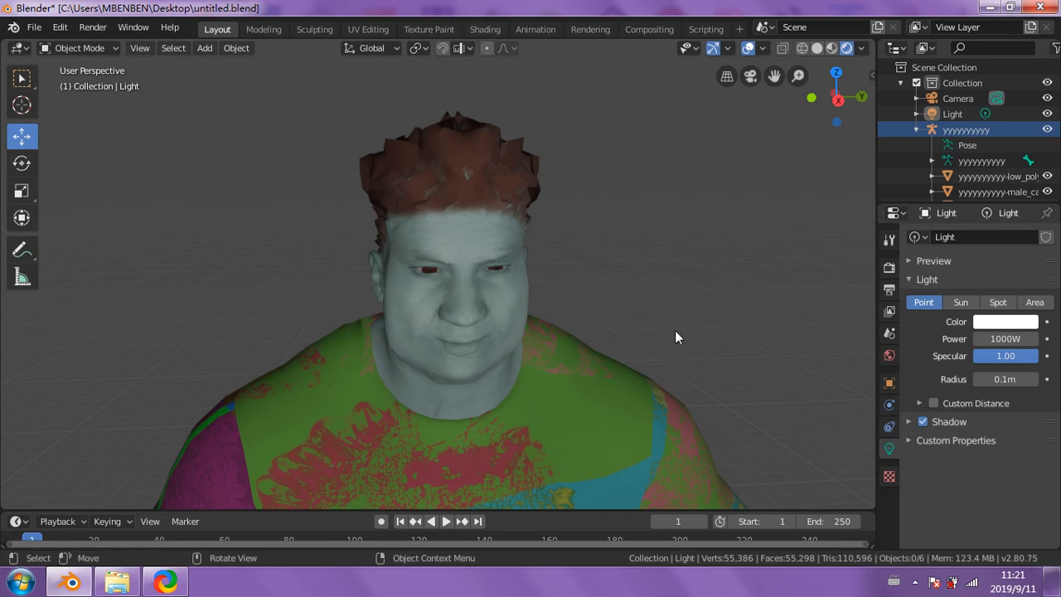
{"action": "mouse_move", "coordinate": [675, 330]}
{"action": "middle_mouse_down"}
{"action": "mouse_move", "coordinate": [705, 332]}
{"action": "mouse_move", "coordinate": [668, 329]}
{"action": "middle_mouse_up"}
{"action": "scroll", "coordinate": [593, 383], "scroll_direction": "down", "scroll_amount": 5}
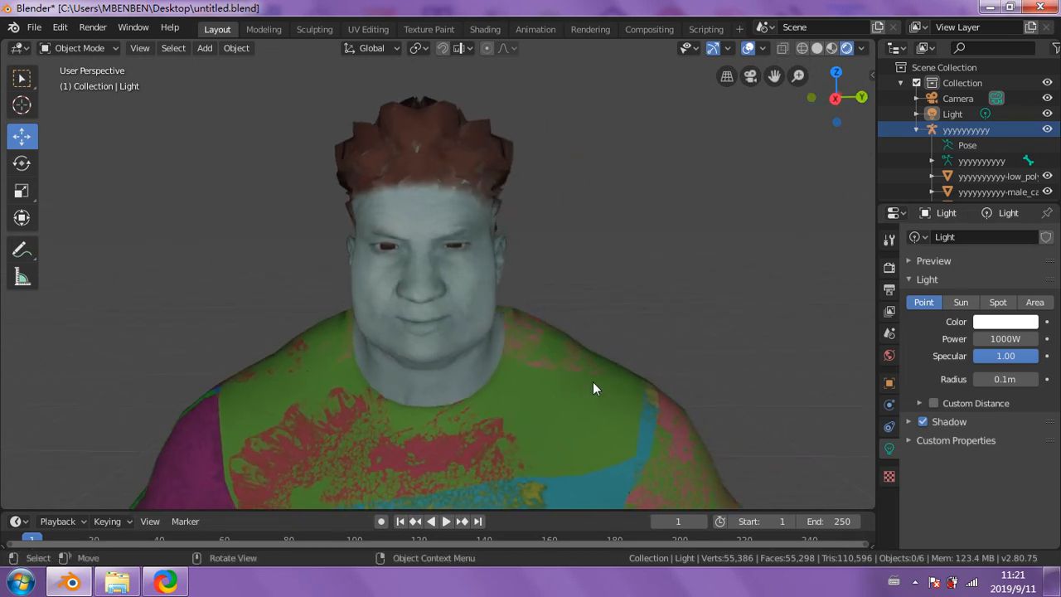
{"action": "mouse_move", "coordinate": [622, 326]}
{"action": "middle_mouse_down"}
{"action": "mouse_move", "coordinate": [643, 331]}
{"action": "mouse_move", "coordinate": [617, 328]}
{"action": "mouse_move", "coordinate": [640, 364]}
{"action": "mouse_move", "coordinate": [639, 327]}
{"action": "mouse_move", "coordinate": [627, 312]}
{"action": "mouse_move", "coordinate": [637, 324]}
{"action": "mouse_move", "coordinate": [622, 322]}
{"action": "middle_mouse_up"}
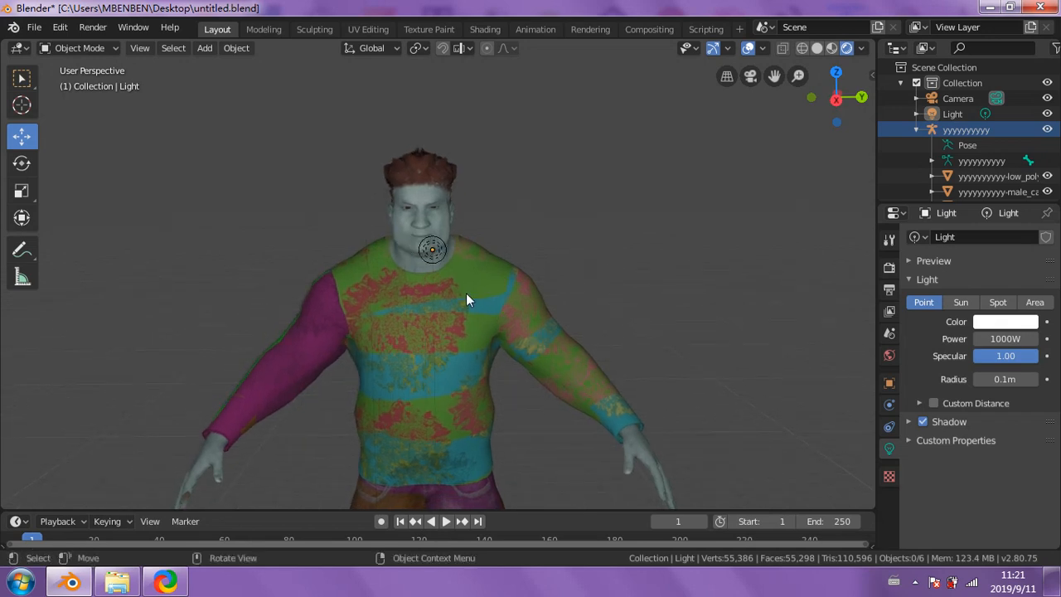
{"action": "middle_click_drag", "start_coordinate": [562, 277], "coordinate": [645, 296]}
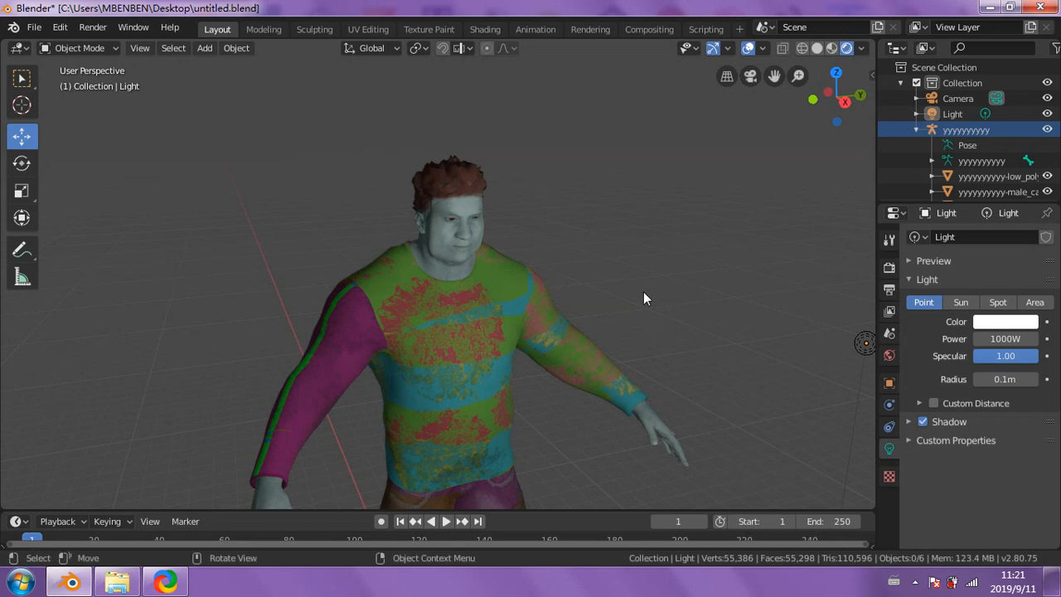
- Examine the rendered character from the front, comparing the face and shirt up close with the figure down to the legs
{"action": "middle_click_drag", "start_coordinate": [648, 288], "coordinate": [621, 287]}
{"action": "scroll", "coordinate": [627, 280], "scroll_direction": "up", "scroll_amount": 2}
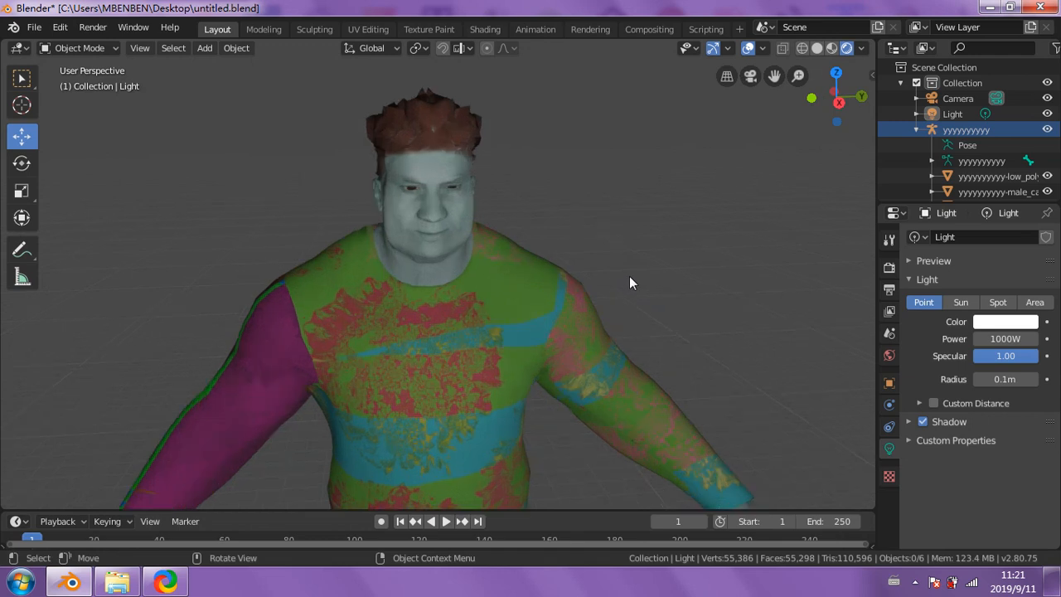
{"action": "scroll", "coordinate": [630, 278], "scroll_direction": "down", "scroll_amount": 3}
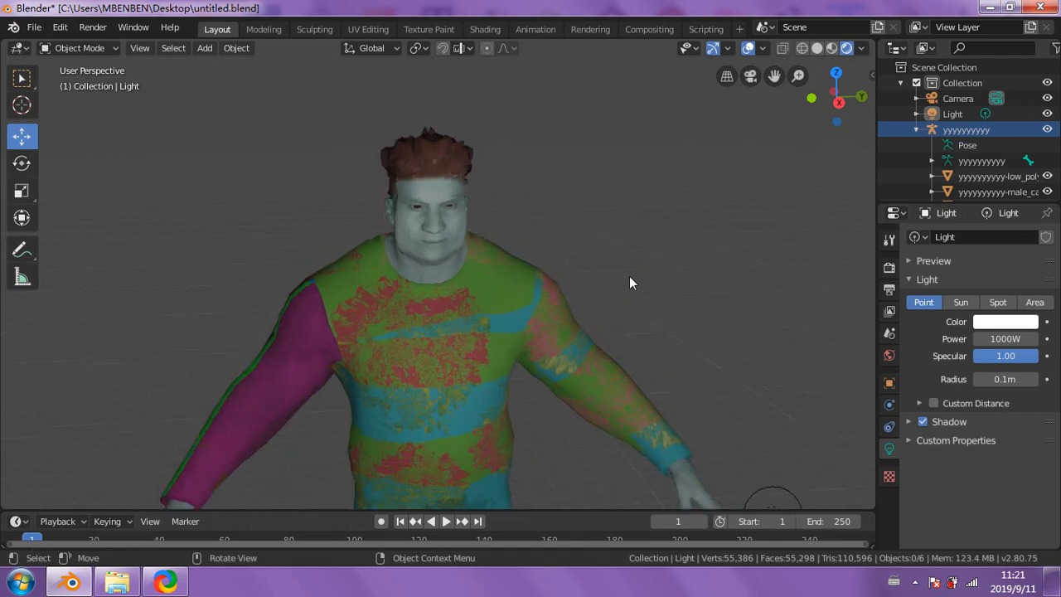
{"action": "scroll", "coordinate": [630, 278], "scroll_direction": "up", "scroll_amount": 2}
{"action": "scroll", "coordinate": [630, 282], "scroll_direction": "up", "scroll_amount": 4}
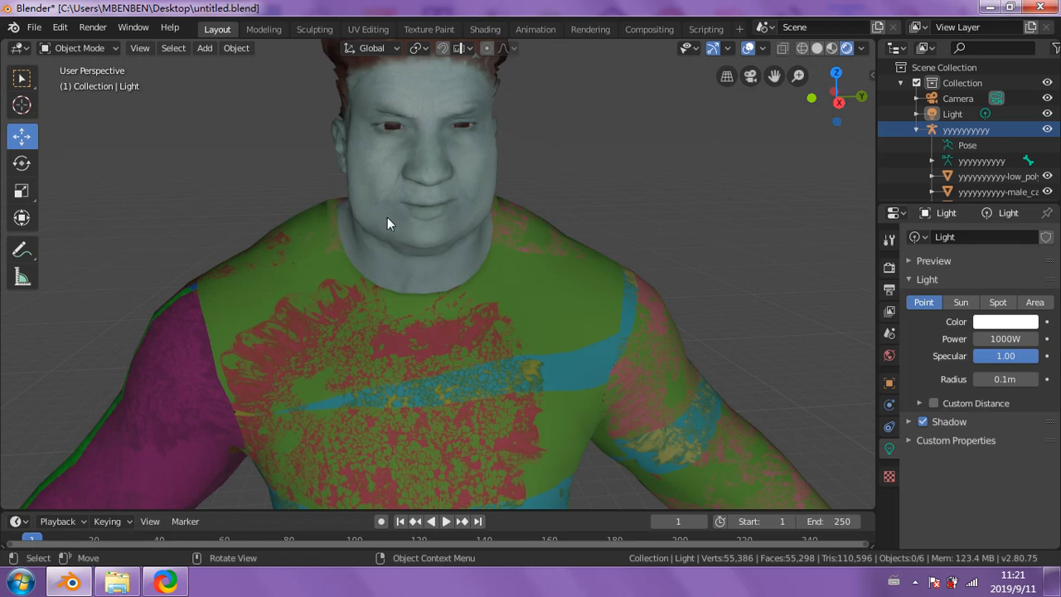
{"action": "scroll", "coordinate": [402, 213], "scroll_direction": "down", "scroll_amount": 5}
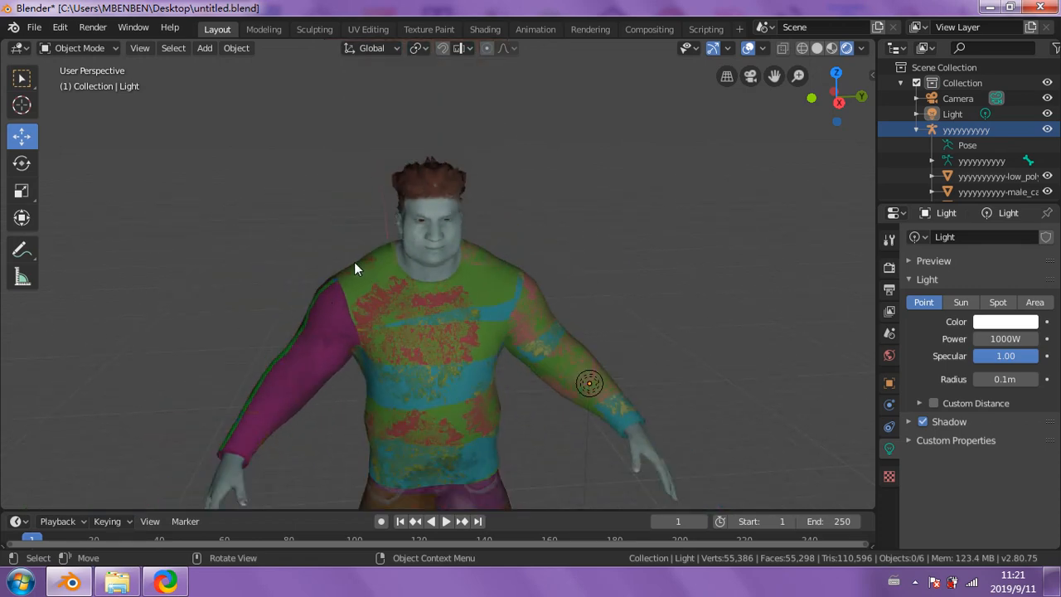
{"action": "middle_click_drag", "start_coordinate": [354, 262], "coordinate": [451, 253]}
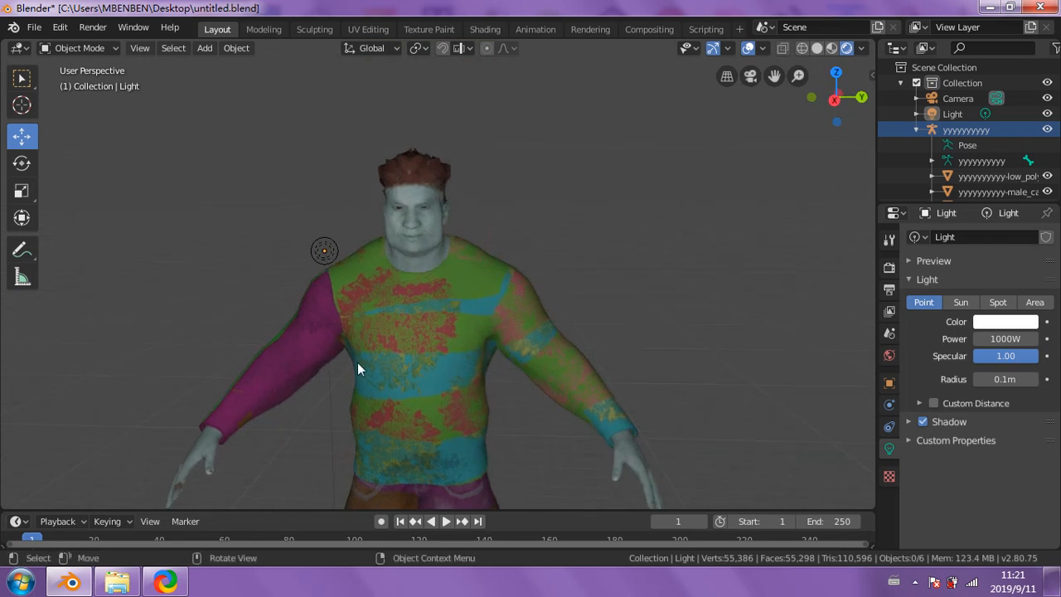
{"action": "scroll", "coordinate": [522, 398], "scroll_direction": "down", "scroll_amount": 3}
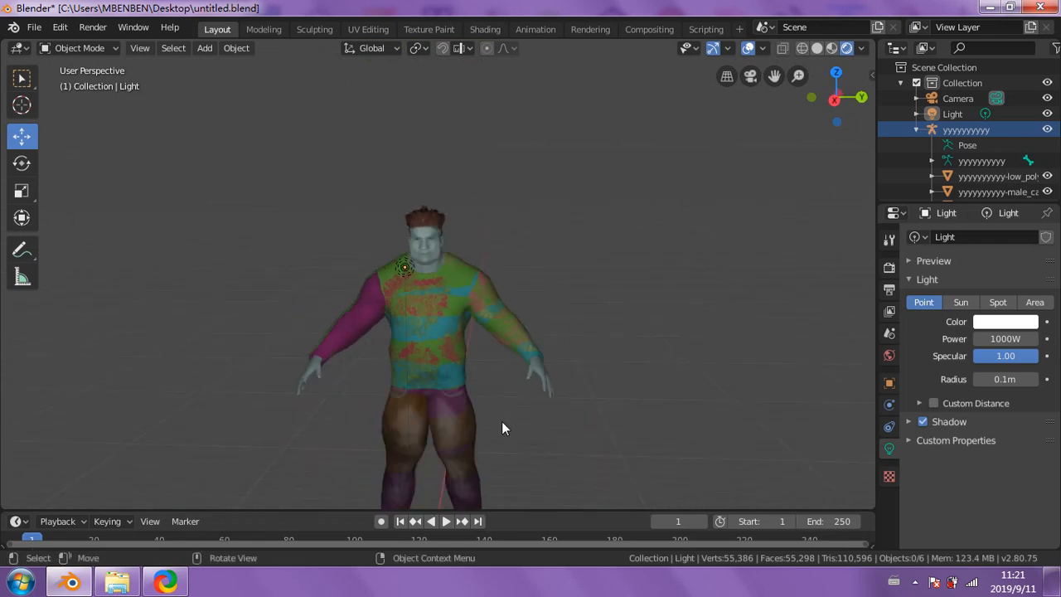
{"action": "scroll", "coordinate": [501, 418], "scroll_direction": "up", "scroll_amount": 2}
{"action": "scroll", "coordinate": [493, 406], "scroll_direction": "up", "scroll_amount": 1}
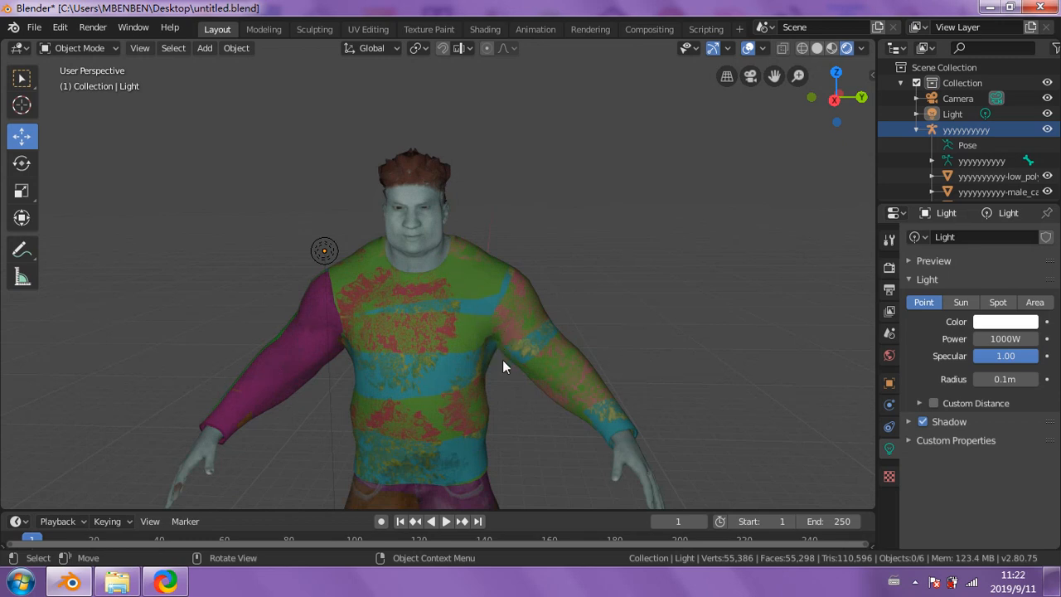
{"action": "scroll", "coordinate": [503, 361], "scroll_direction": "down", "scroll_amount": 1}
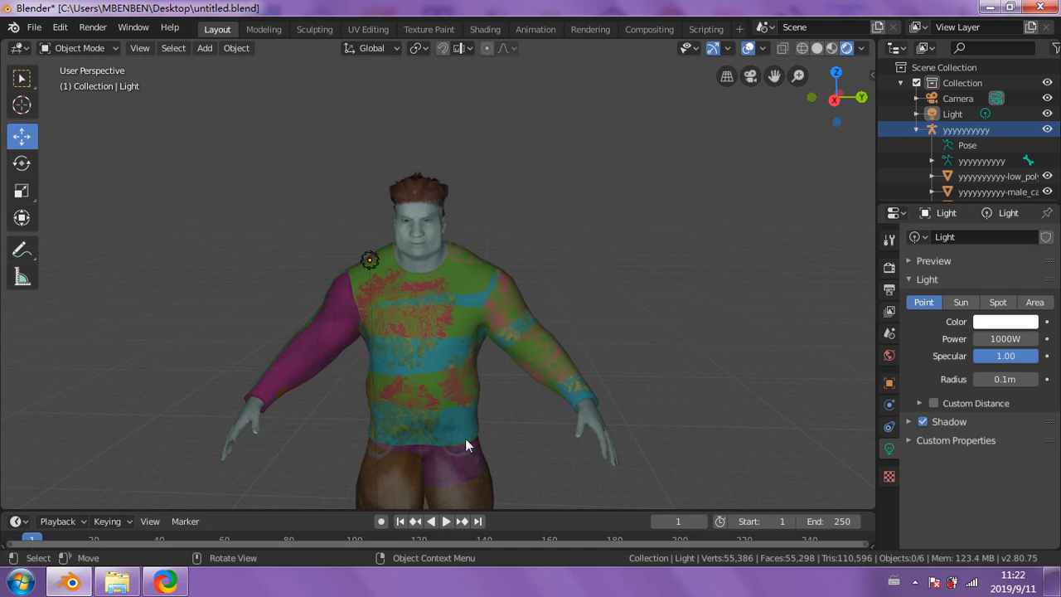
{"action": "scroll", "coordinate": [480, 383], "scroll_direction": "down", "scroll_amount": 2}
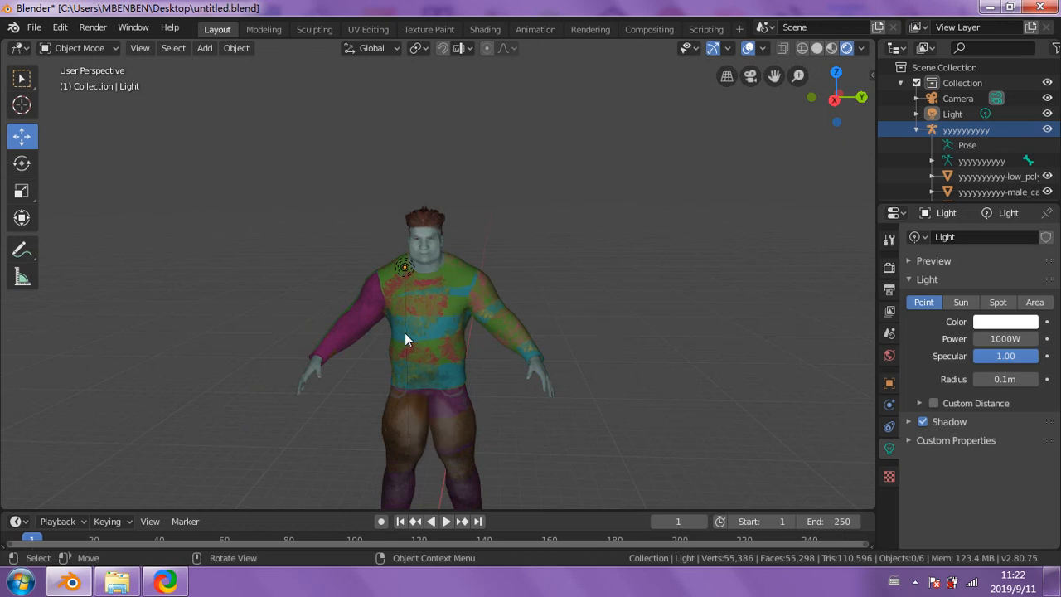
{"action": "scroll", "coordinate": [406, 330], "scroll_direction": "up", "scroll_amount": 4}
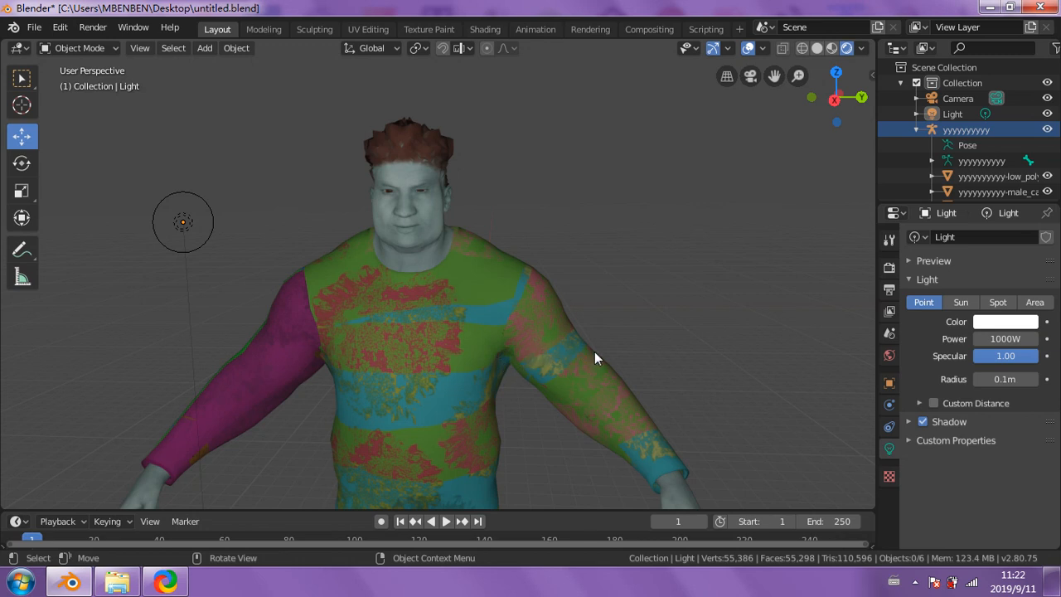
- Inspect the character's face, neck and patterned shirt front at several distances, ending with a close view from slightly above
{"action": "middle_click_drag", "start_coordinate": [615, 316], "coordinate": [622, 320]}
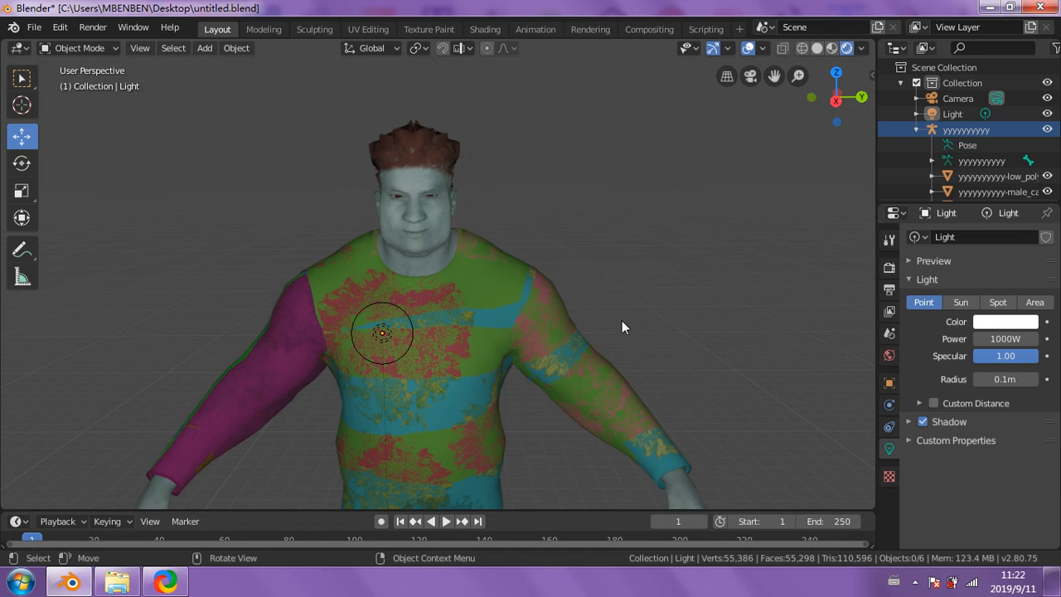
{"action": "scroll", "coordinate": [556, 332], "scroll_direction": "up", "scroll_amount": 2}
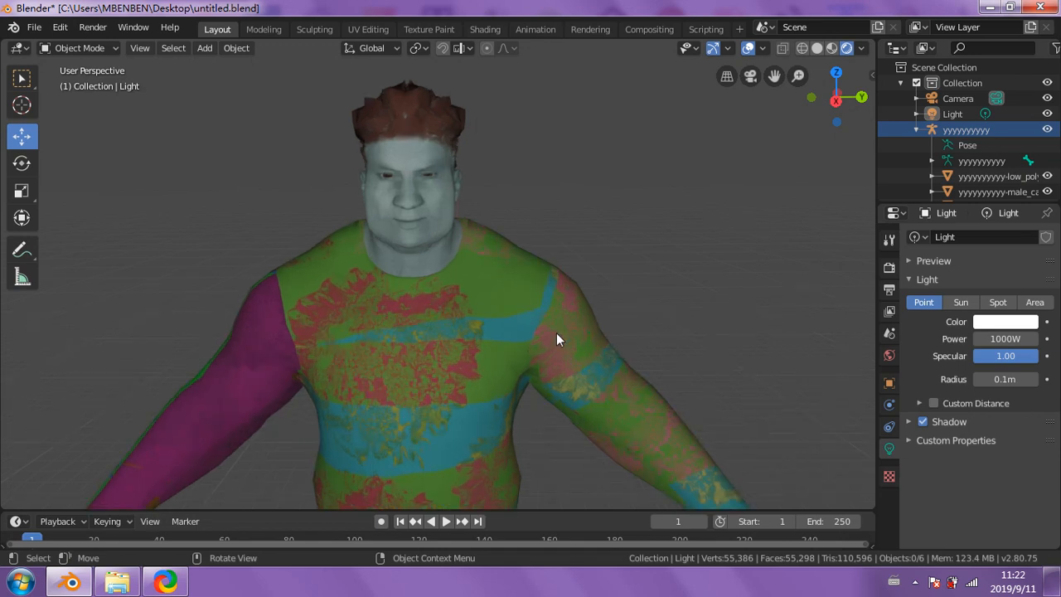
{"action": "middle_click_drag", "start_coordinate": [623, 281], "coordinate": [637, 284]}
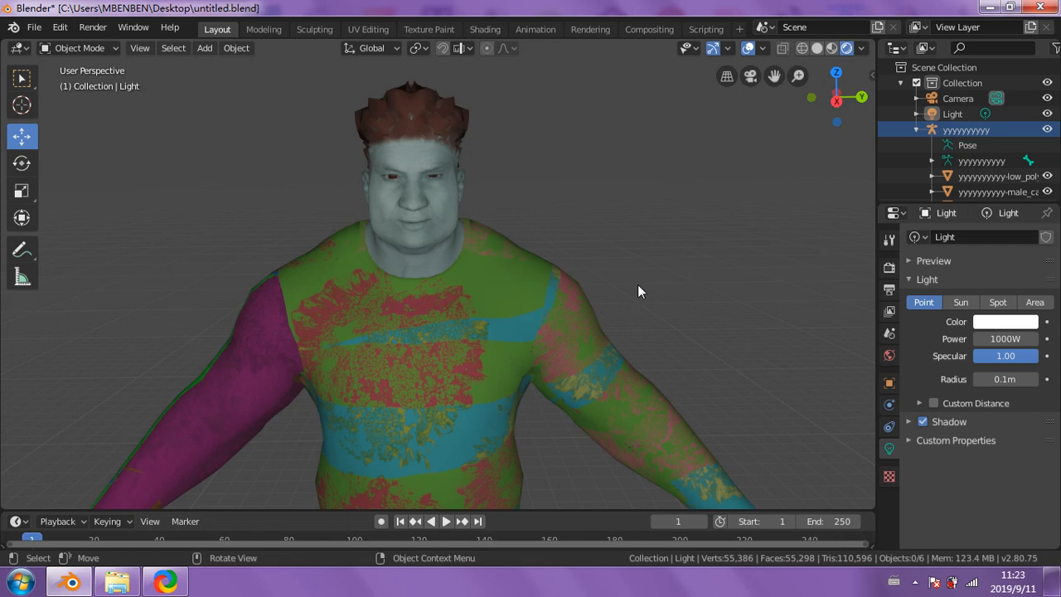
{"action": "scroll", "coordinate": [638, 287], "scroll_direction": "down", "scroll_amount": 2}
{"action": "scroll", "coordinate": [398, 224], "scroll_direction": "up", "scroll_amount": 2}
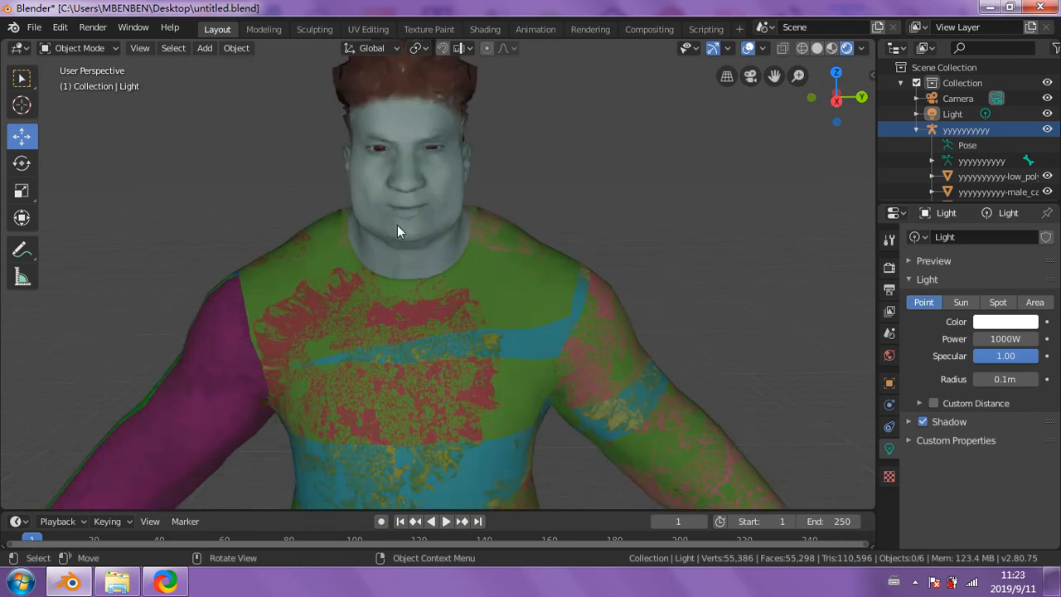
{"action": "scroll", "coordinate": [462, 271], "scroll_direction": "down", "scroll_amount": 2}
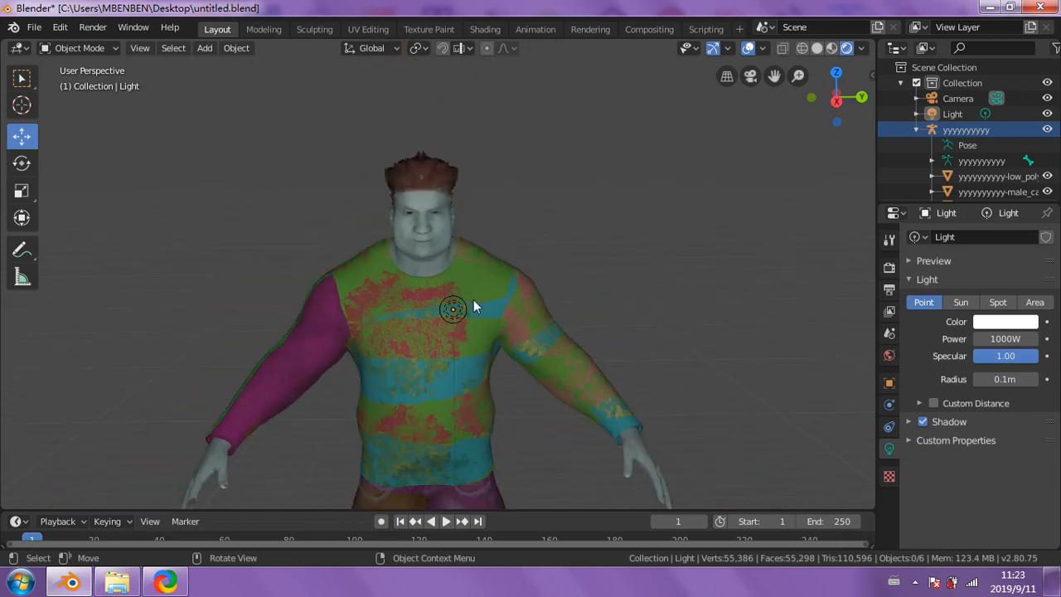
{"action": "scroll", "coordinate": [469, 183], "scroll_direction": "up", "scroll_amount": 2}
{"action": "scroll", "coordinate": [480, 265], "scroll_direction": "up", "scroll_amount": 2}
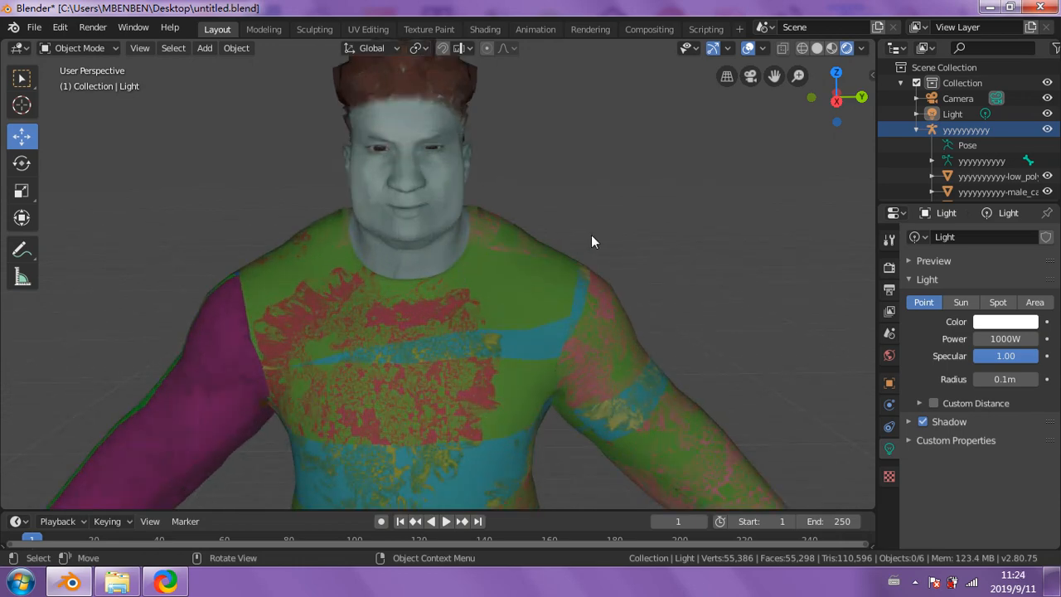
{"action": "scroll", "coordinate": [599, 236], "scroll_direction": "down", "scroll_amount": 2}
{"action": "scroll", "coordinate": [600, 252], "scroll_direction": "down", "scroll_amount": 1}
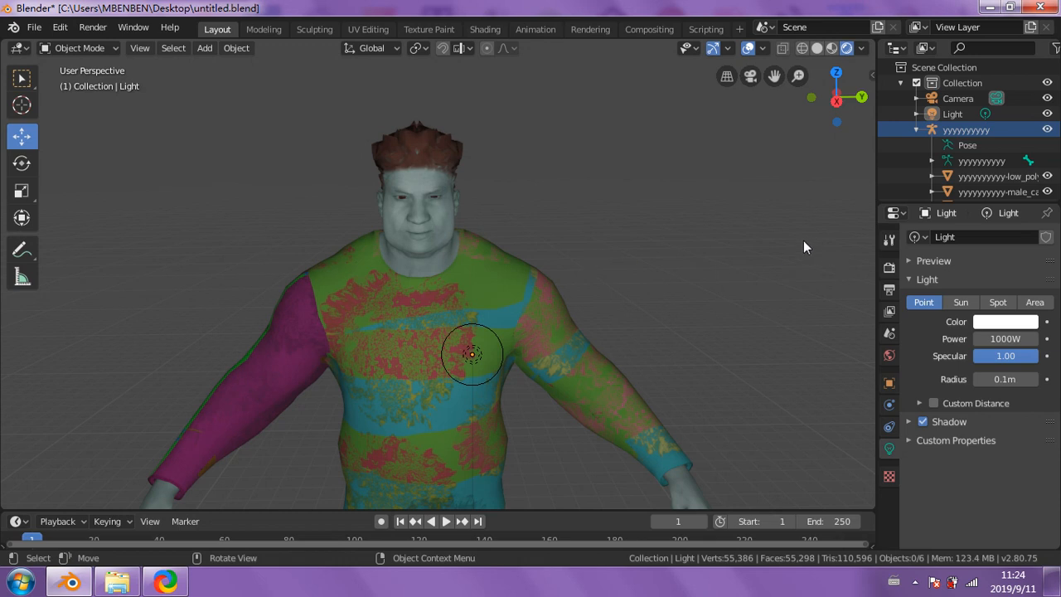
{"action": "scroll", "coordinate": [400, 219], "scroll_direction": "up", "scroll_amount": 1}
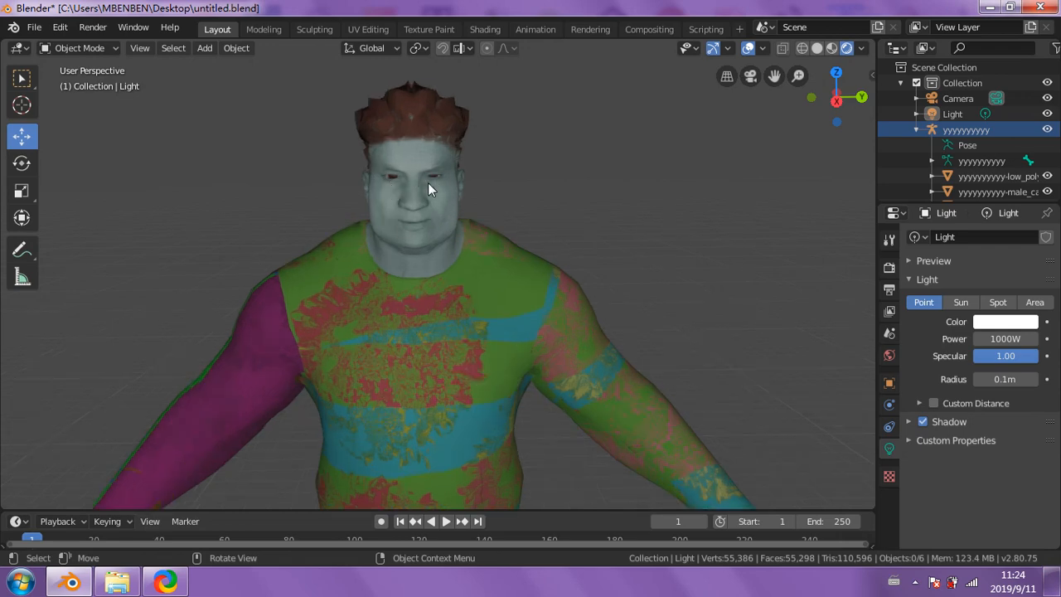
{"action": "scroll", "coordinate": [439, 138], "scroll_direction": "up", "scroll_amount": 4}
{"action": "scroll", "coordinate": [448, 139], "scroll_direction": "down", "scroll_amount": 2}
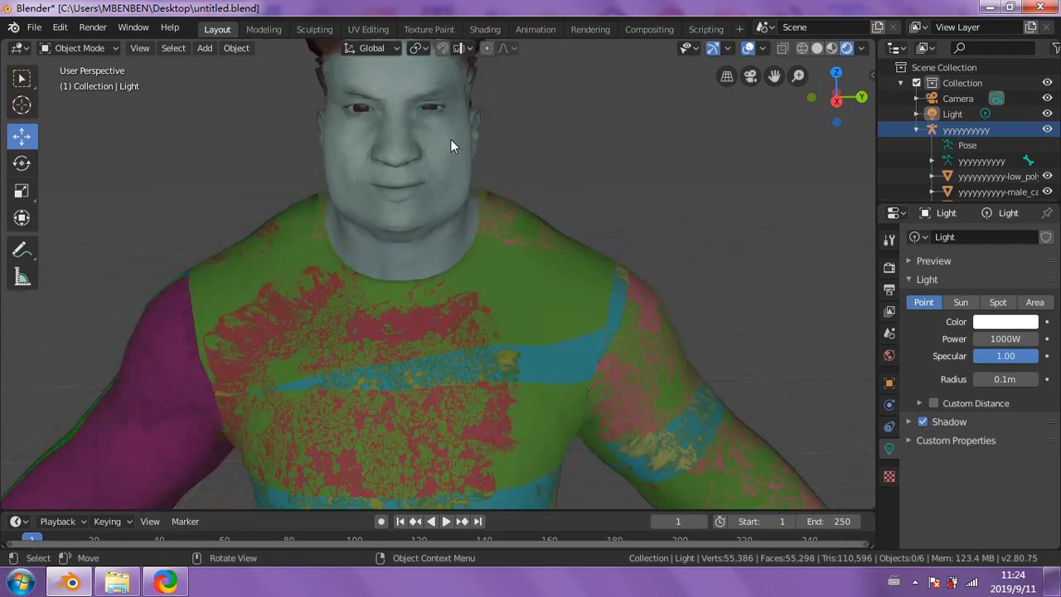
{"action": "middle_click_drag", "start_coordinate": [451, 139], "coordinate": [457, 157]}
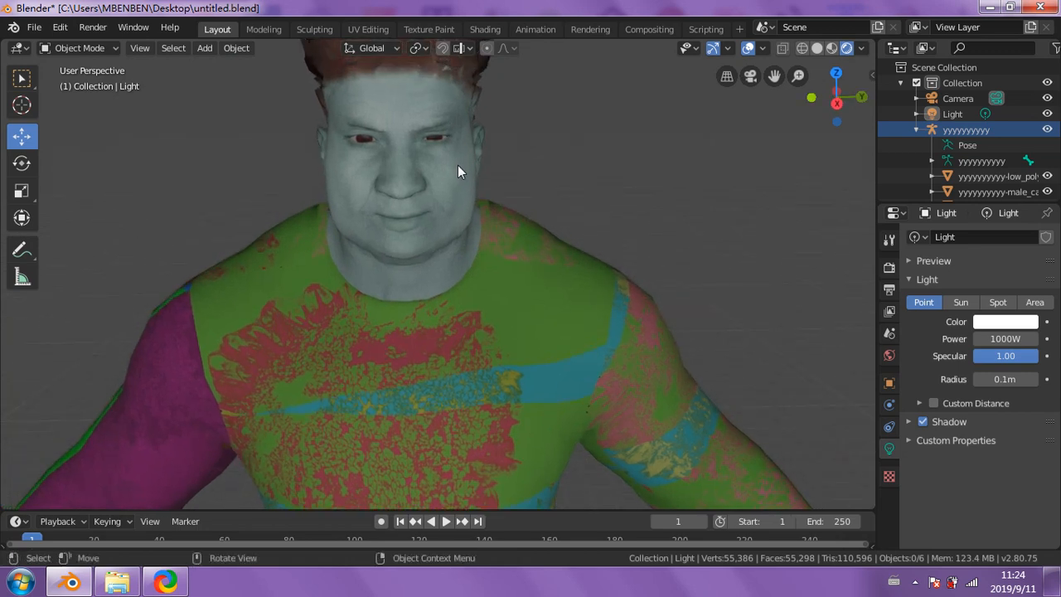
- Collapse and re-expand the character's armature in the outliner, and widen the outliner to read the full mesh names
{"action": "scroll", "coordinate": [974, 160], "scroll_direction": "down", "scroll_amount": 1}
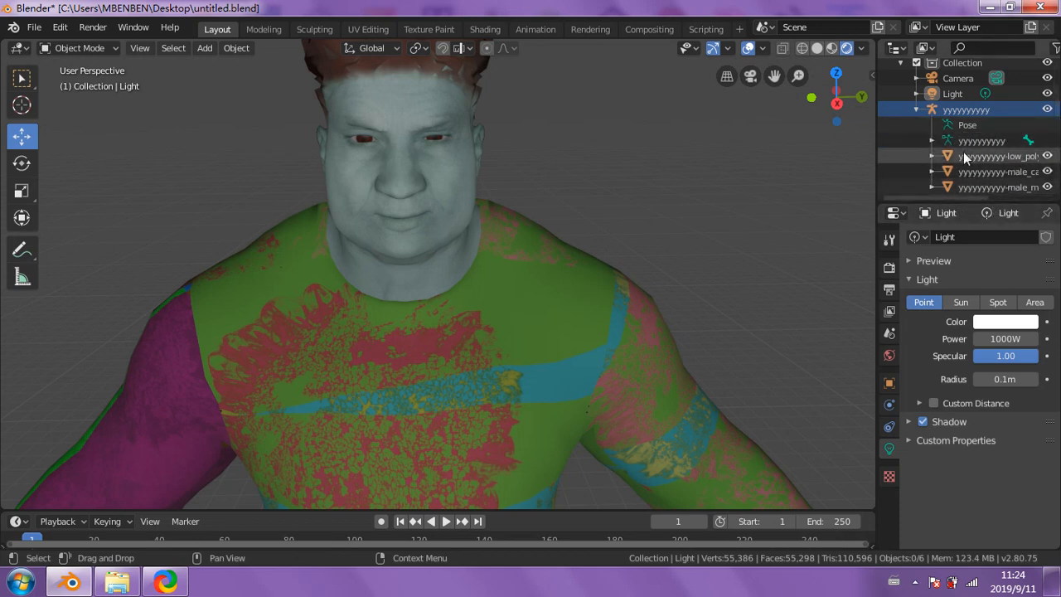
{"action": "left_click", "coordinate": [916, 109]}
{"action": "scroll", "coordinate": [915, 112], "scroll_direction": "up", "scroll_amount": 1}
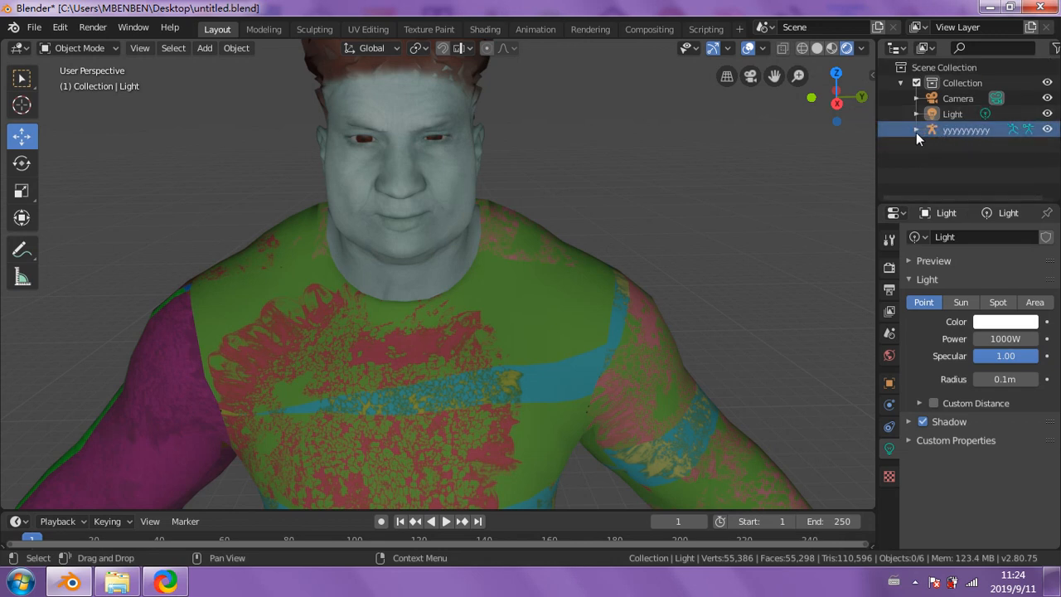
{"action": "left_click", "coordinate": [916, 130]}
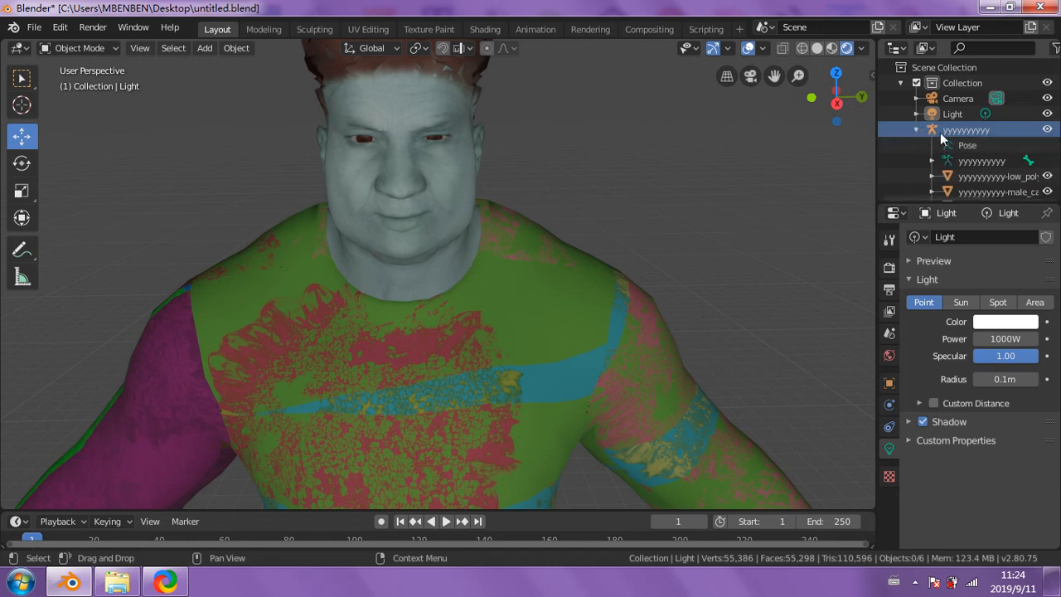
{"action": "scroll", "coordinate": [966, 175], "scroll_direction": "down", "scroll_amount": 1}
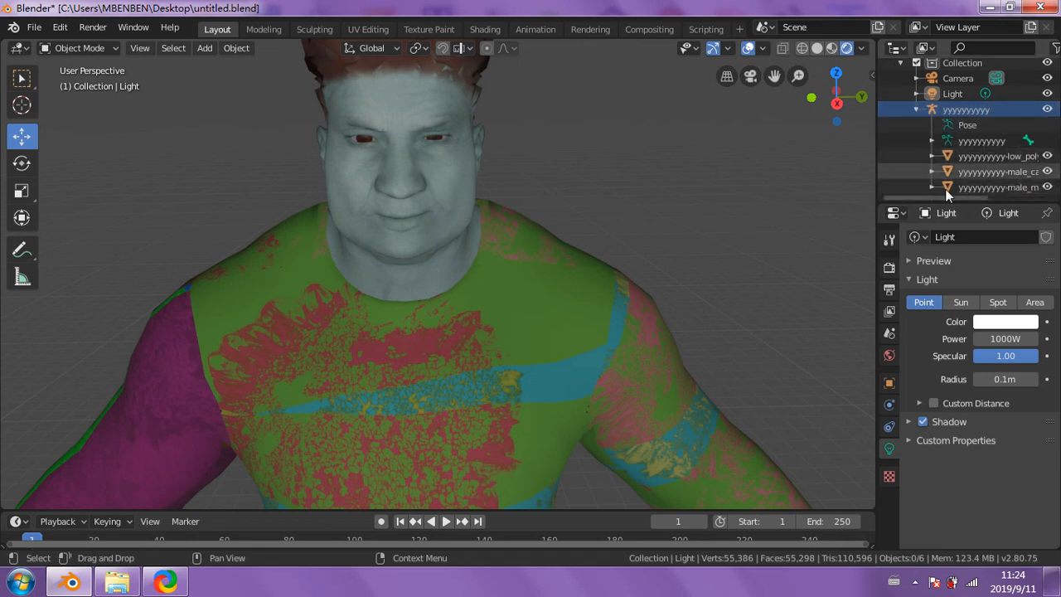
{"action": "left_click_drag", "start_coordinate": [877, 157], "coordinate": [715, 187]}
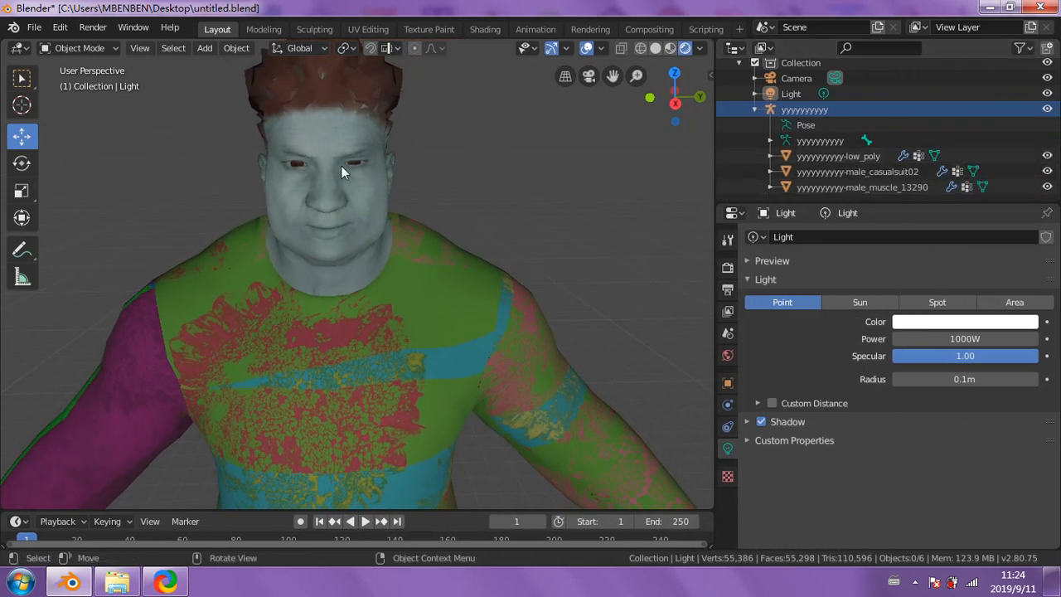
- Compare the character's face, clothing and full figure with the listed mesh objects, and narrow the outliner again to enlarge the viewport
{"action": "scroll", "coordinate": [341, 165], "scroll_direction": "up", "scroll_amount": 2}
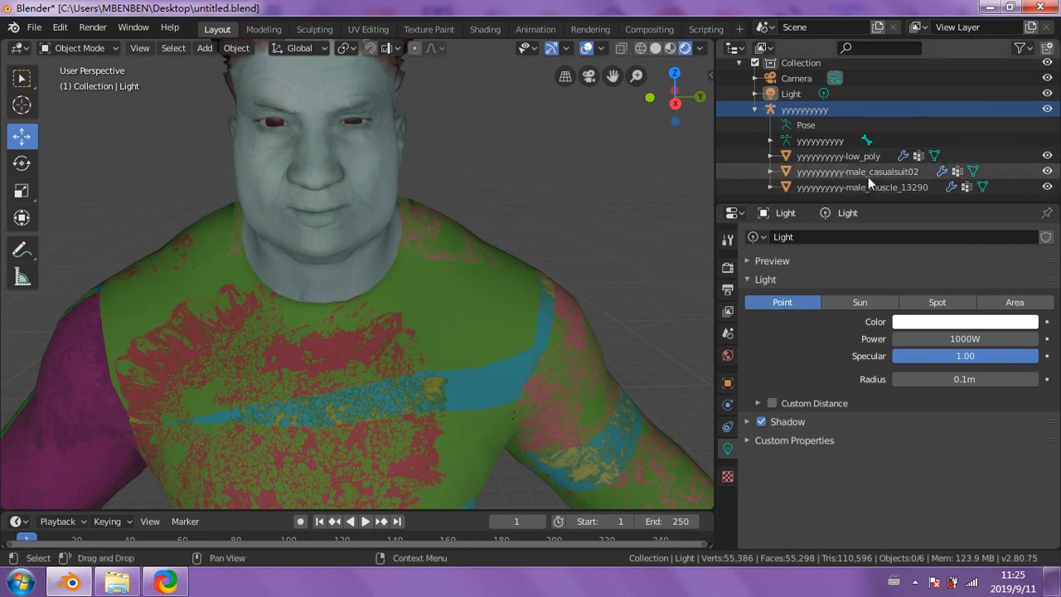
{"action": "middle_click_drag", "start_coordinate": [337, 281], "coordinate": [340, 312]}
{"action": "scroll", "coordinate": [340, 313], "scroll_direction": "down", "scroll_amount": 5}
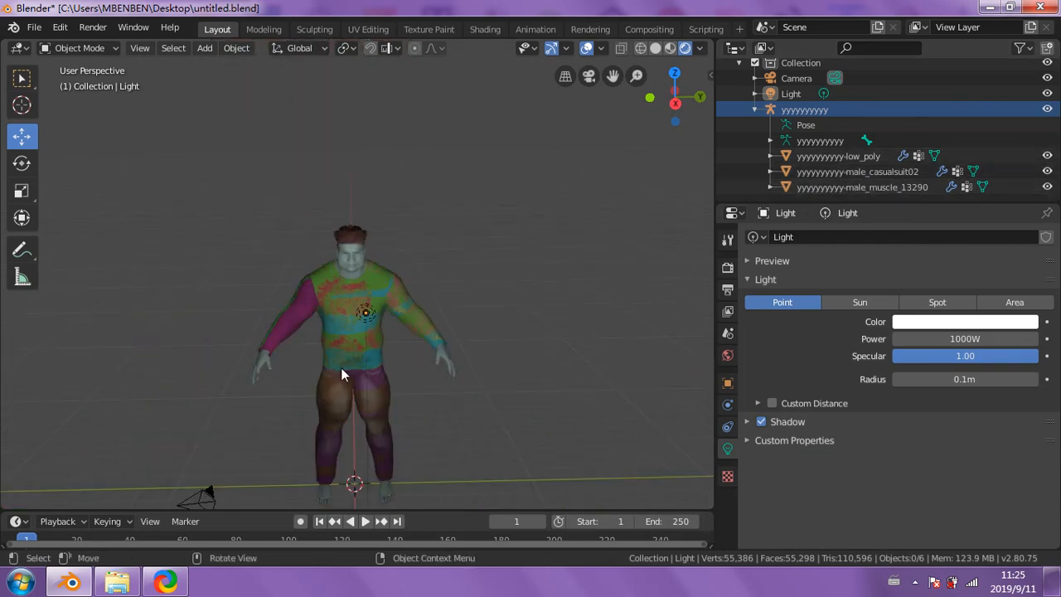
{"action": "scroll", "coordinate": [340, 368], "scroll_direction": "up", "scroll_amount": 2}
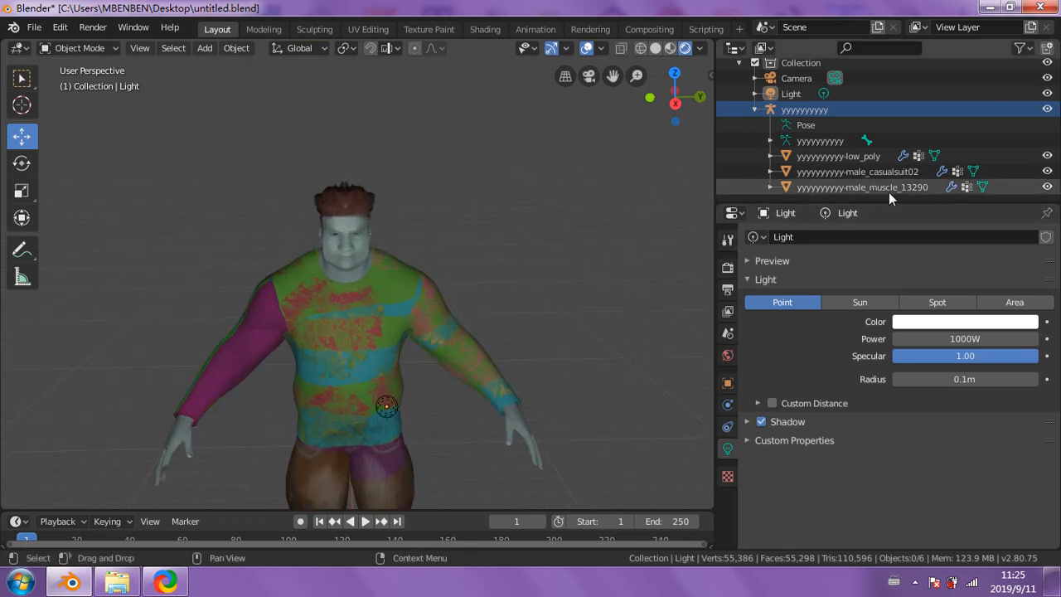
{"action": "scroll", "coordinate": [416, 237], "scroll_direction": "up", "scroll_amount": 4}
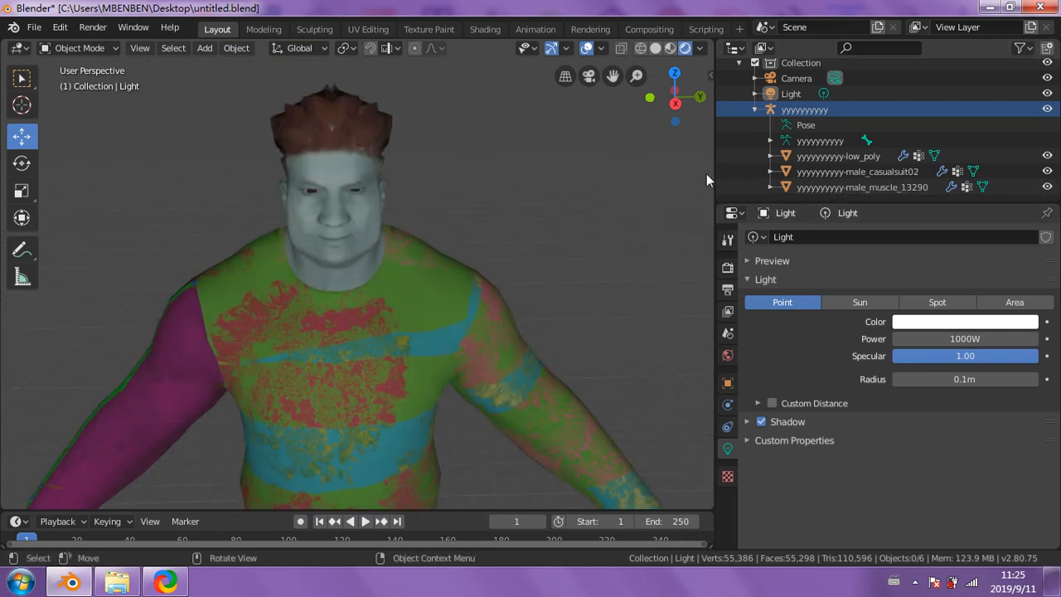
{"action": "left_click_drag", "start_coordinate": [714, 169], "coordinate": [882, 168]}
- Examine the character's full figure from the front, and bring the trousers and lower legs into a closer view
{"action": "scroll", "coordinate": [690, 266], "scroll_direction": "down", "scroll_amount": 2}
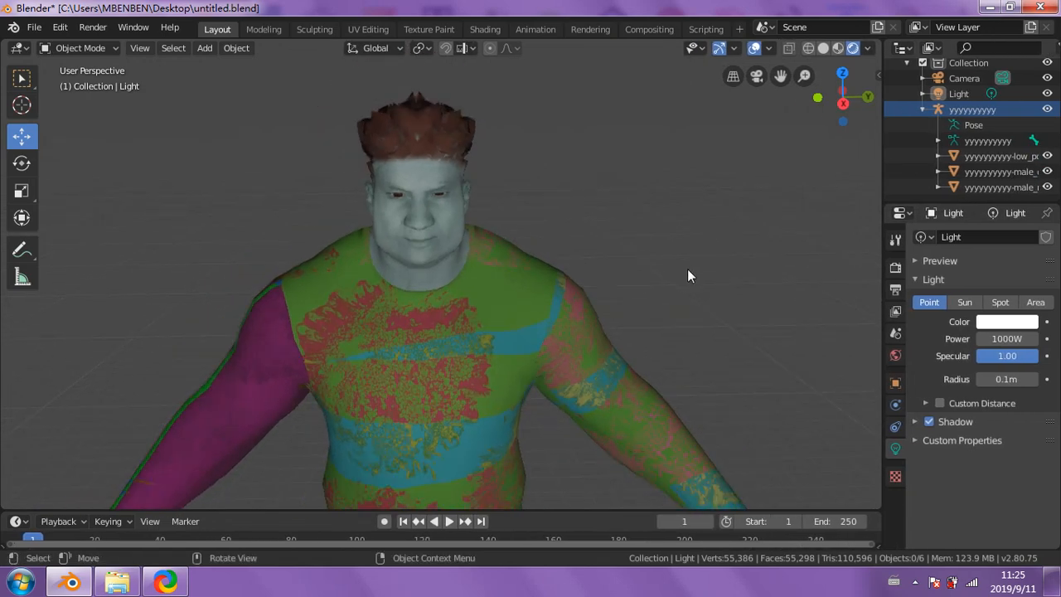
{"action": "middle_click_drag", "start_coordinate": [685, 276], "coordinate": [657, 317]}
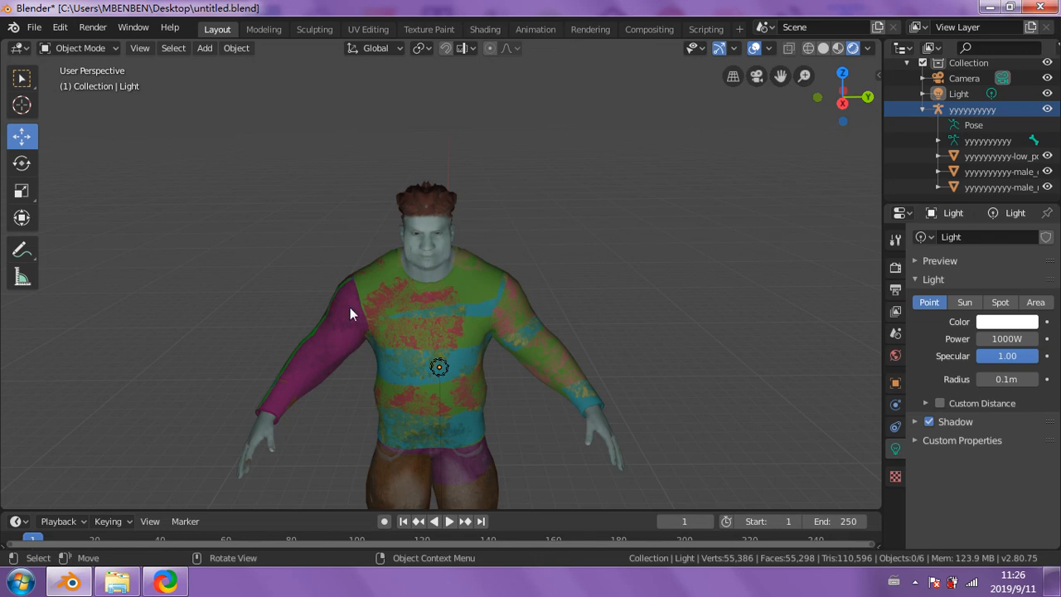
{"action": "scroll", "coordinate": [473, 319], "scroll_direction": "down", "scroll_amount": 2}
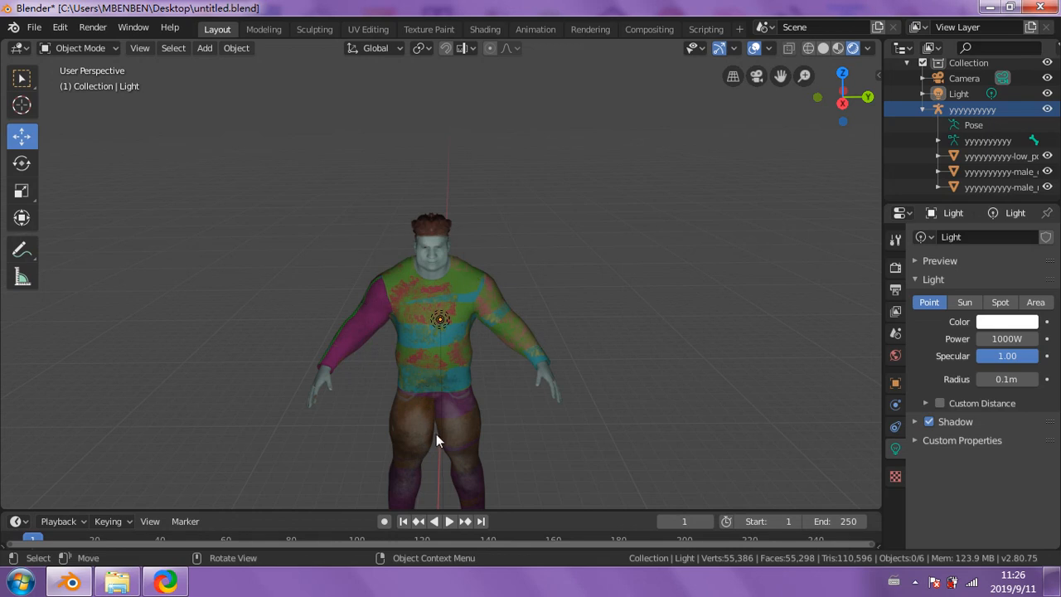
{"action": "scroll", "coordinate": [432, 406], "scroll_direction": "down", "scroll_amount": 2}
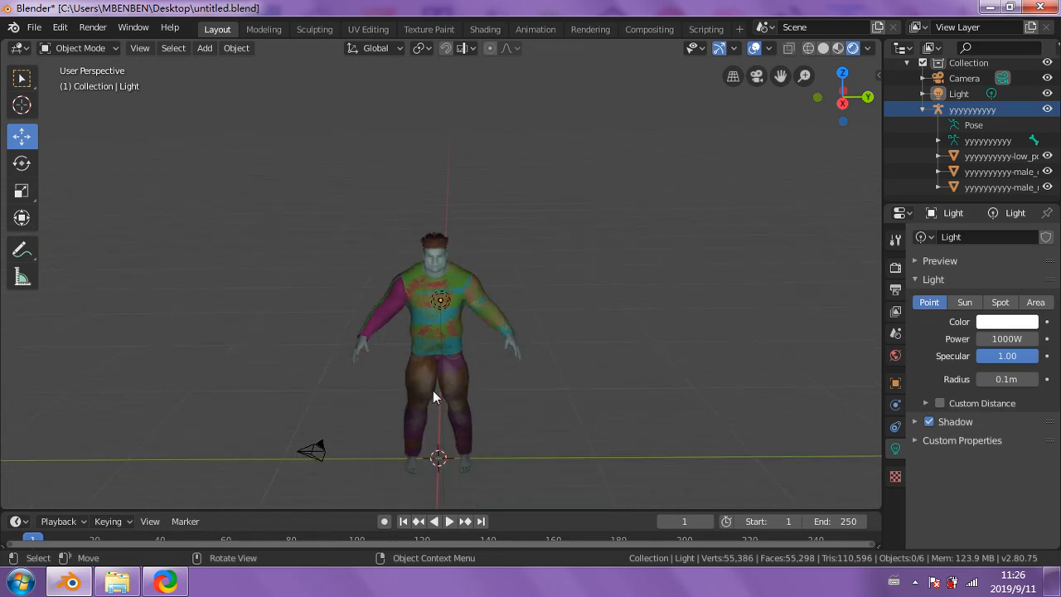
{"action": "scroll", "coordinate": [421, 493], "scroll_direction": "up", "scroll_amount": 2}
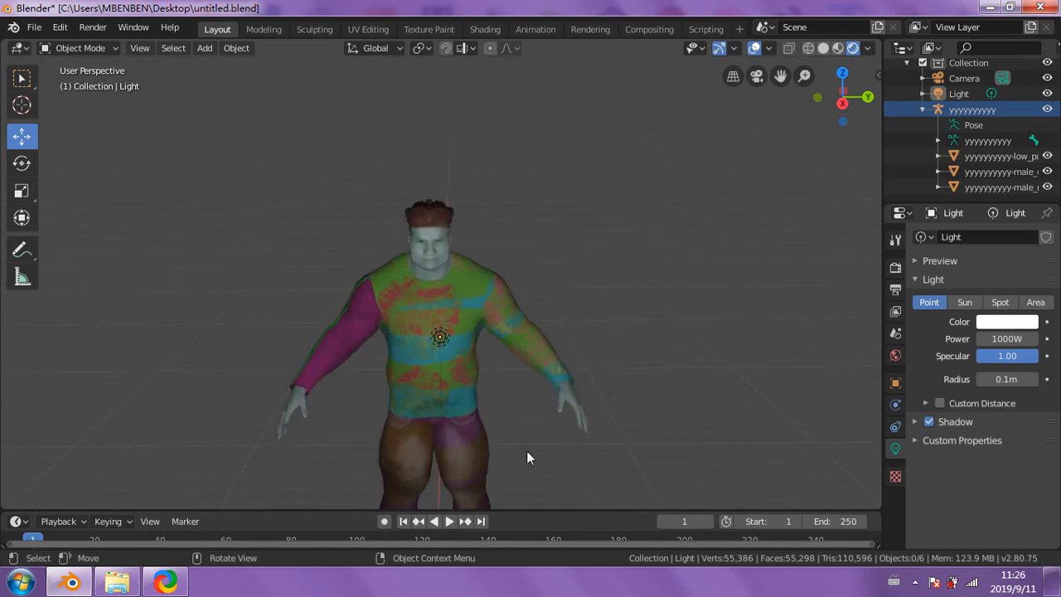
{"action": "scroll", "coordinate": [549, 415], "scroll_direction": "up", "scroll_amount": 1}
{"action": "middle_click_drag", "start_coordinate": [548, 410], "coordinate": [601, 275], "text": "shift"}
{"action": "scroll", "coordinate": [467, 462], "scroll_direction": "up", "scroll_amount": 2}
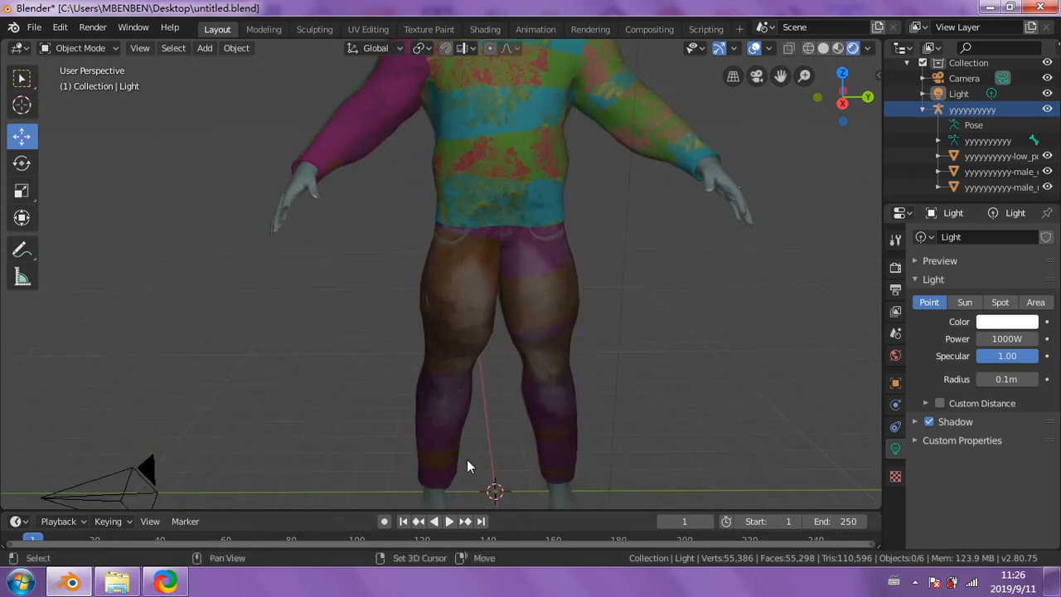
- Examine the character's lower legs and bare feet, and bring the head and patterned shirt back into a closer view
{"action": "middle_click_drag", "start_coordinate": [467, 459], "coordinate": [483, 342], "text": "shift"}
{"action": "scroll", "coordinate": [504, 435], "scroll_direction": "up", "scroll_amount": 2}
{"action": "scroll", "coordinate": [550, 378], "scroll_direction": "down", "scroll_amount": 5}
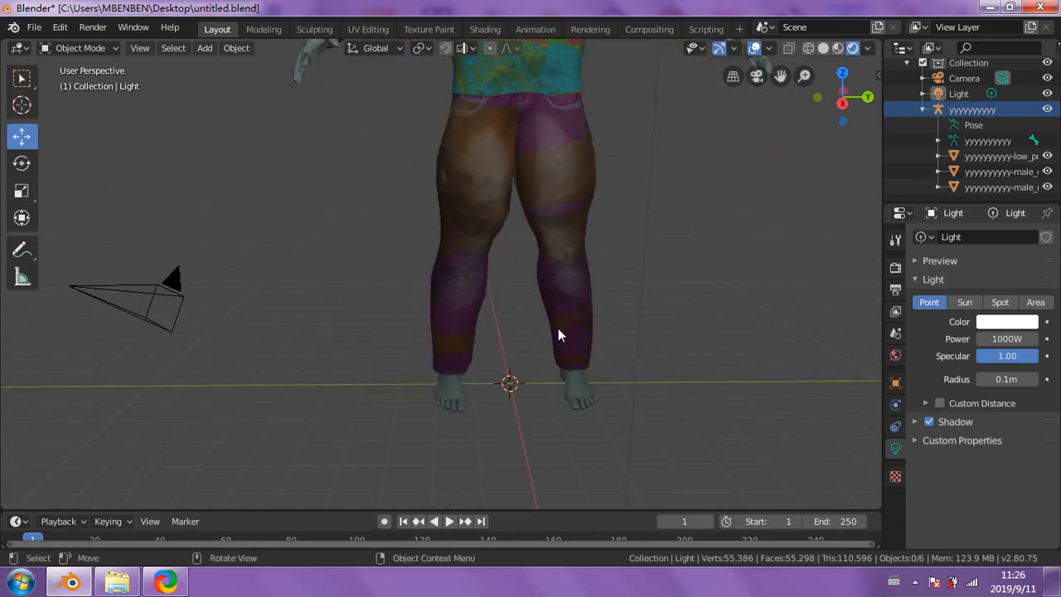
{"action": "middle_click_drag", "start_coordinate": [628, 137], "coordinate": [614, 207], "text": "shift"}
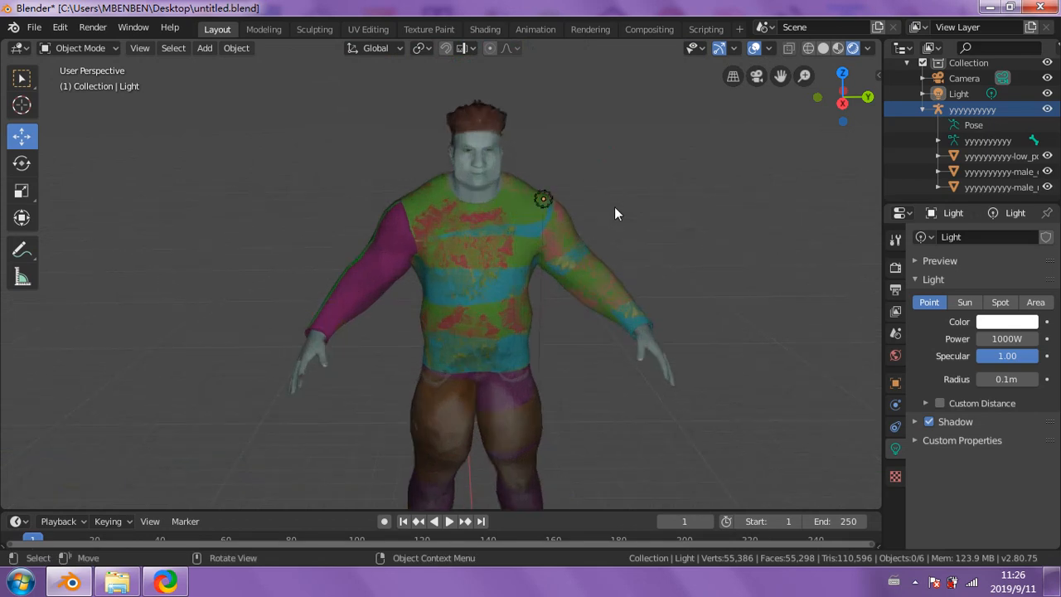
{"action": "scroll", "coordinate": [626, 187], "scroll_direction": "up", "scroll_amount": 4}
{"action": "middle_click_drag", "start_coordinate": [638, 165], "coordinate": [632, 226], "text": "shift"}
{"action": "scroll", "coordinate": [632, 235], "scroll_direction": "up", "scroll_amount": 1}
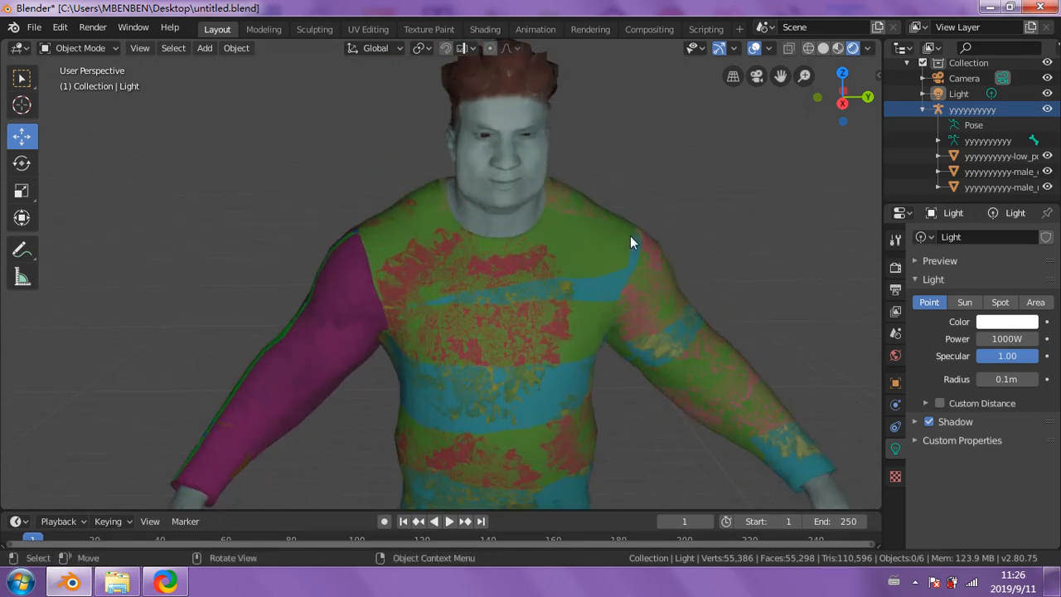
- Inspect the character's hair, face and shoulders from front and angled views, ending with a wider view of the figure
{"action": "middle_click_drag", "start_coordinate": [710, 229], "coordinate": [530, 222]}
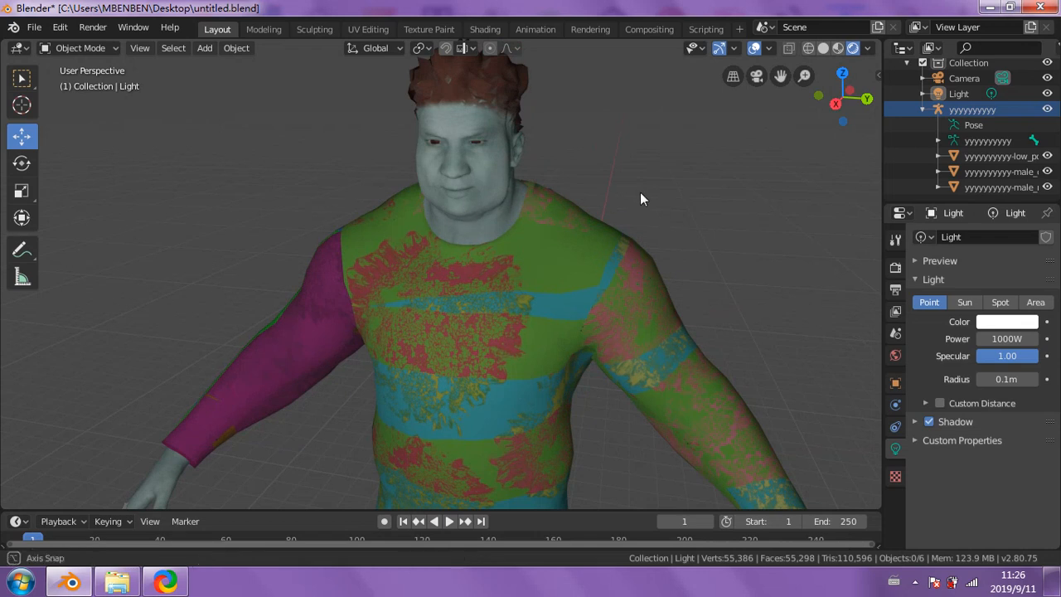
{"action": "scroll", "coordinate": [514, 161], "scroll_direction": "up", "scroll_amount": 2}
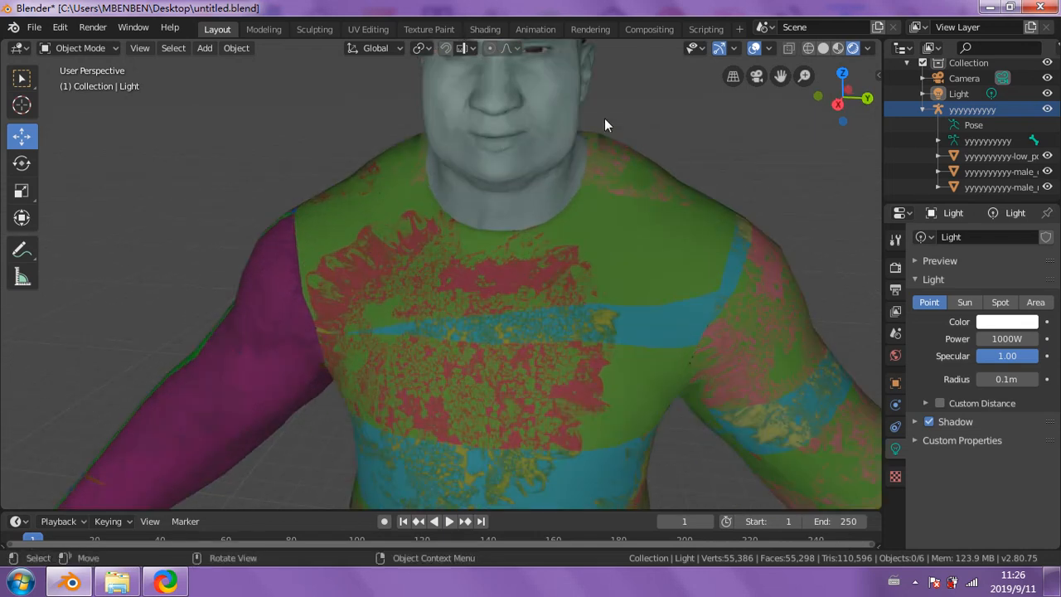
{"action": "middle_click_drag", "start_coordinate": [604, 124], "coordinate": [596, 290], "text": "shift"}
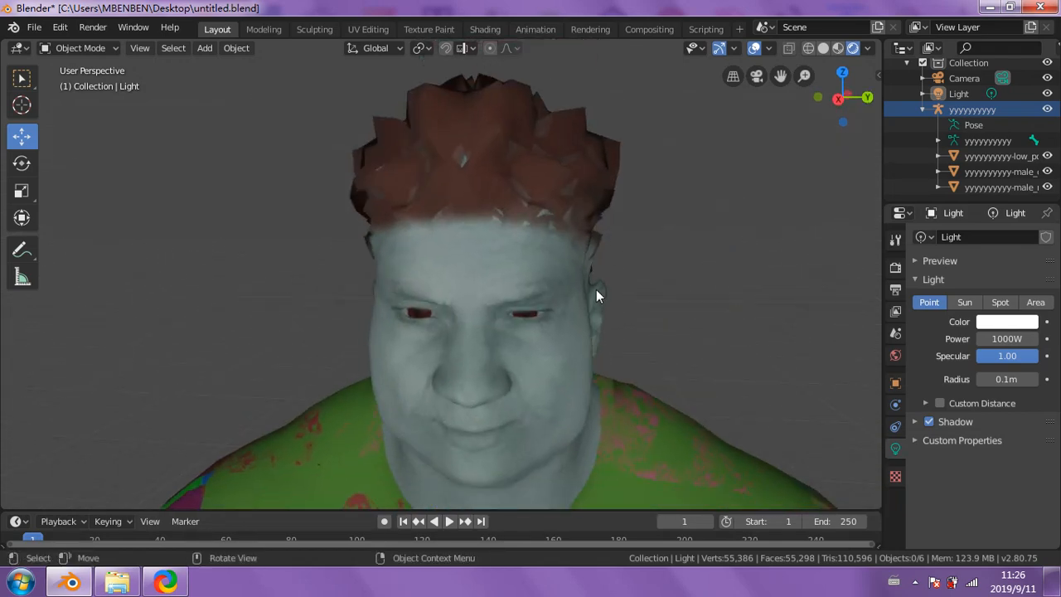
{"action": "scroll", "coordinate": [596, 289], "scroll_direction": "down", "scroll_amount": 3}
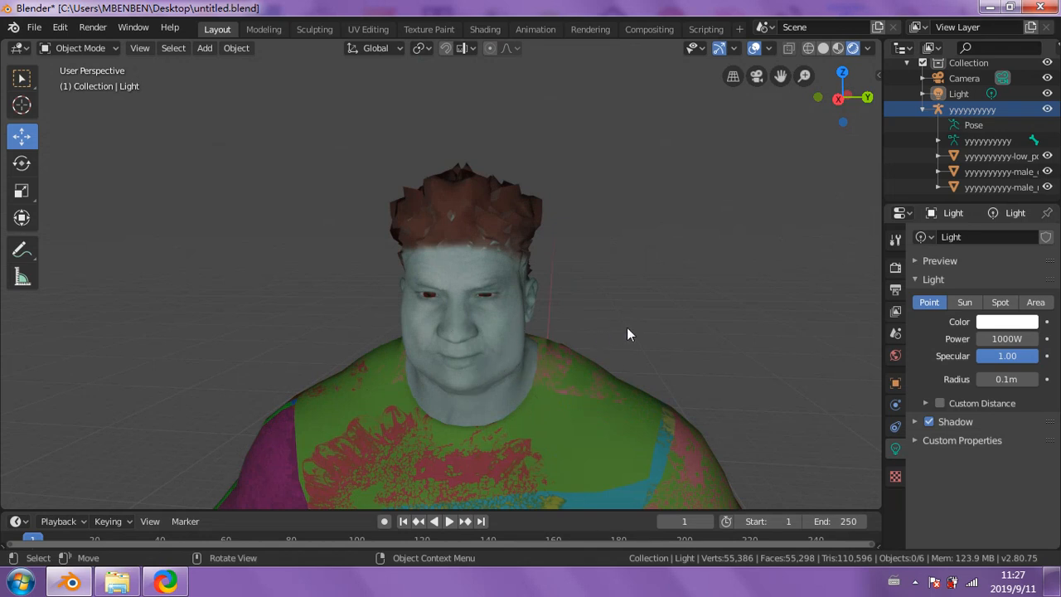
{"action": "middle_click_drag", "start_coordinate": [633, 330], "coordinate": [689, 317]}
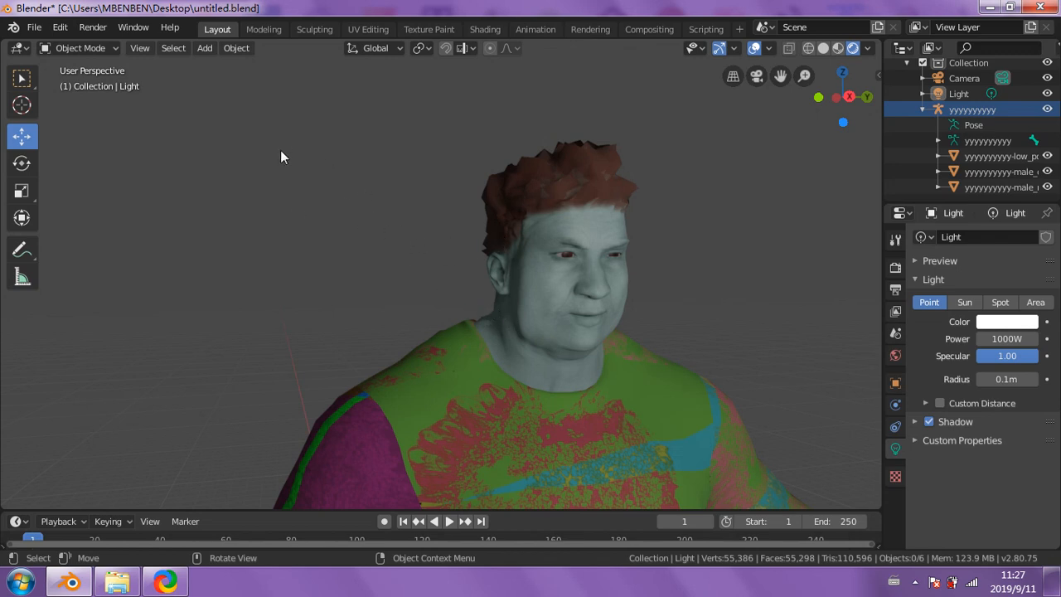
{"action": "scroll", "coordinate": [673, 278], "scroll_direction": "down", "scroll_amount": 5}
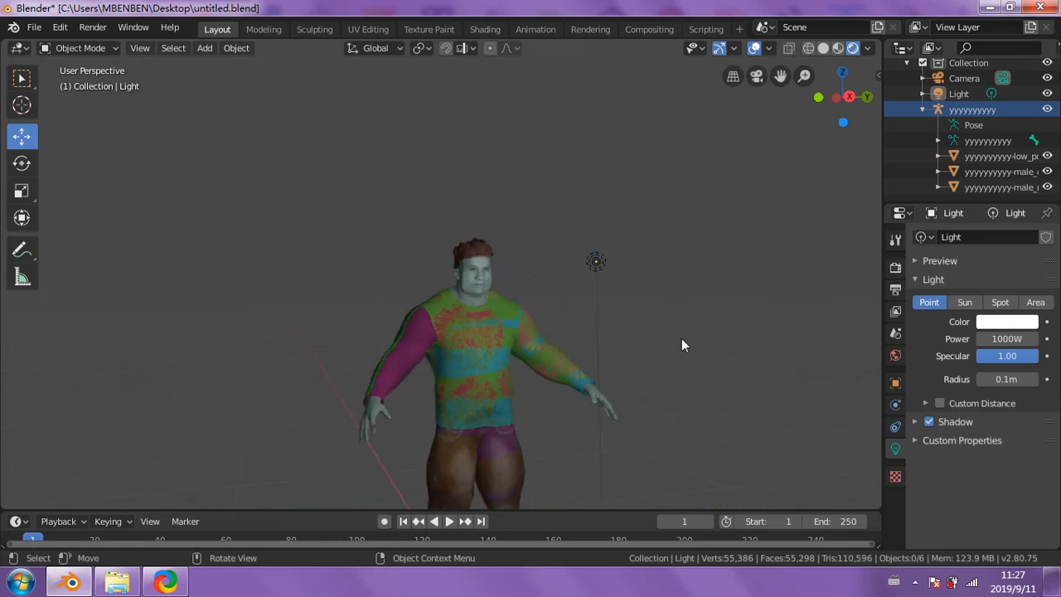
{"action": "middle_click_drag", "start_coordinate": [672, 346], "coordinate": [589, 371]}
{"action": "scroll", "coordinate": [561, 344], "scroll_direction": "down", "scroll_amount": 1}
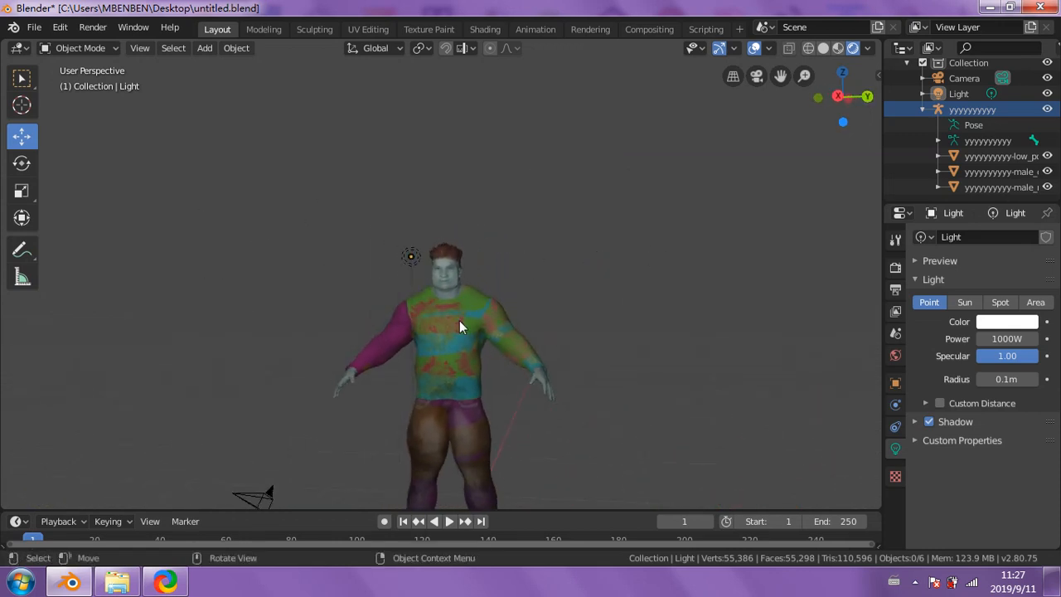
- Examine the shirt's chest pattern and both sleeves from several angles and distances, ending with a close view of the head
{"action": "scroll", "coordinate": [484, 313], "scroll_direction": "up", "scroll_amount": 4}
{"action": "scroll", "coordinate": [485, 313], "scroll_direction": "up", "scroll_amount": 2}
{"action": "middle_click_drag", "start_coordinate": [593, 318], "coordinate": [620, 338]}
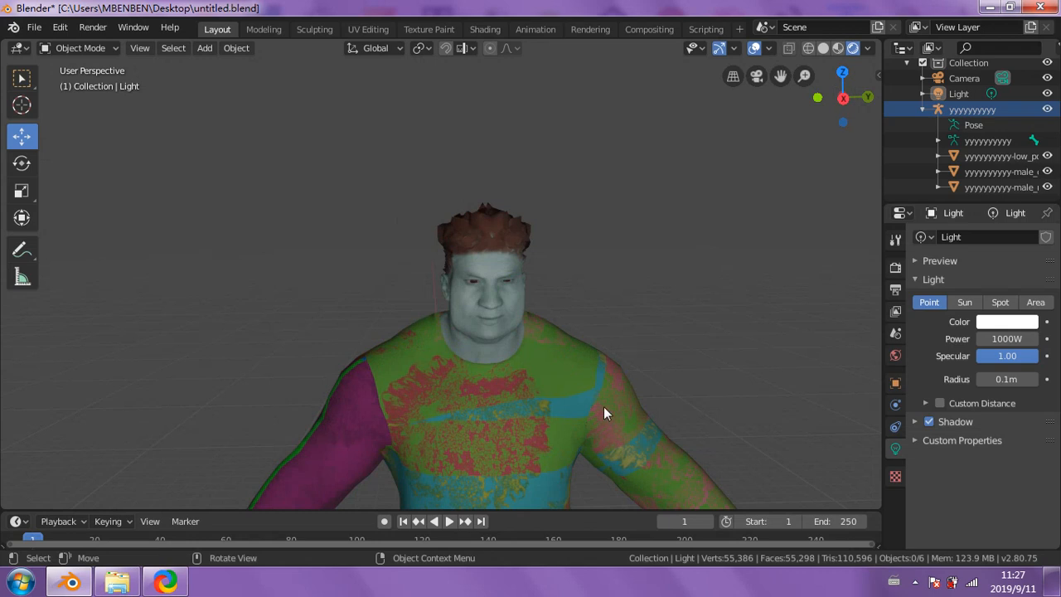
{"action": "scroll", "coordinate": [574, 222], "scroll_direction": "up", "scroll_amount": 4}
{"action": "middle_click_drag", "start_coordinate": [560, 227], "coordinate": [557, 266]}
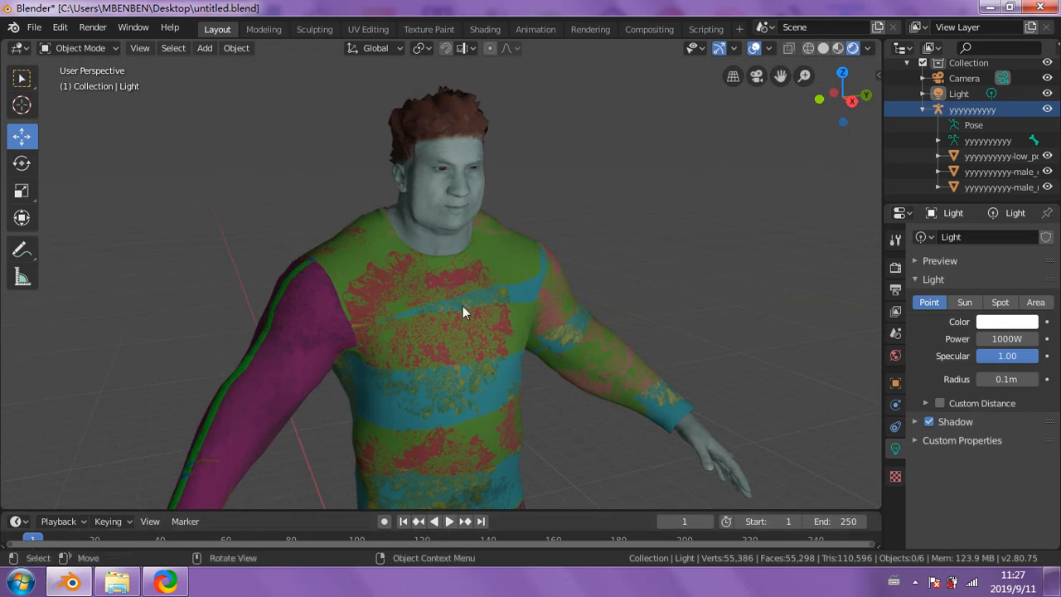
{"action": "scroll", "coordinate": [471, 202], "scroll_direction": "down", "scroll_amount": 3}
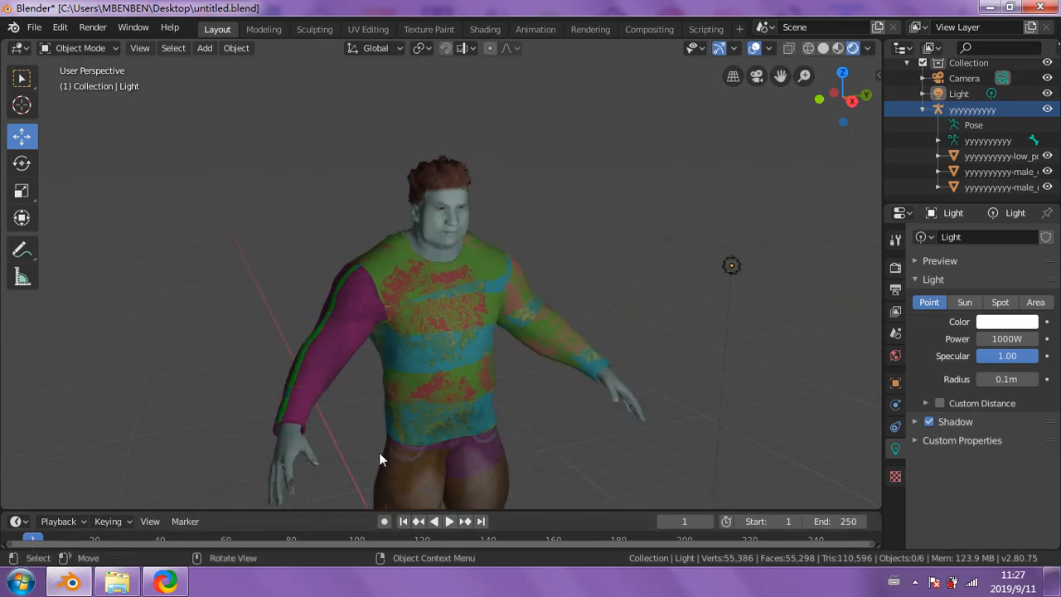
{"action": "middle_click_drag", "start_coordinate": [662, 306], "coordinate": [641, 302]}
{"action": "scroll", "coordinate": [500, 247], "scroll_direction": "up", "scroll_amount": 2}
{"action": "scroll", "coordinate": [503, 237], "scroll_direction": "up", "scroll_amount": 3}
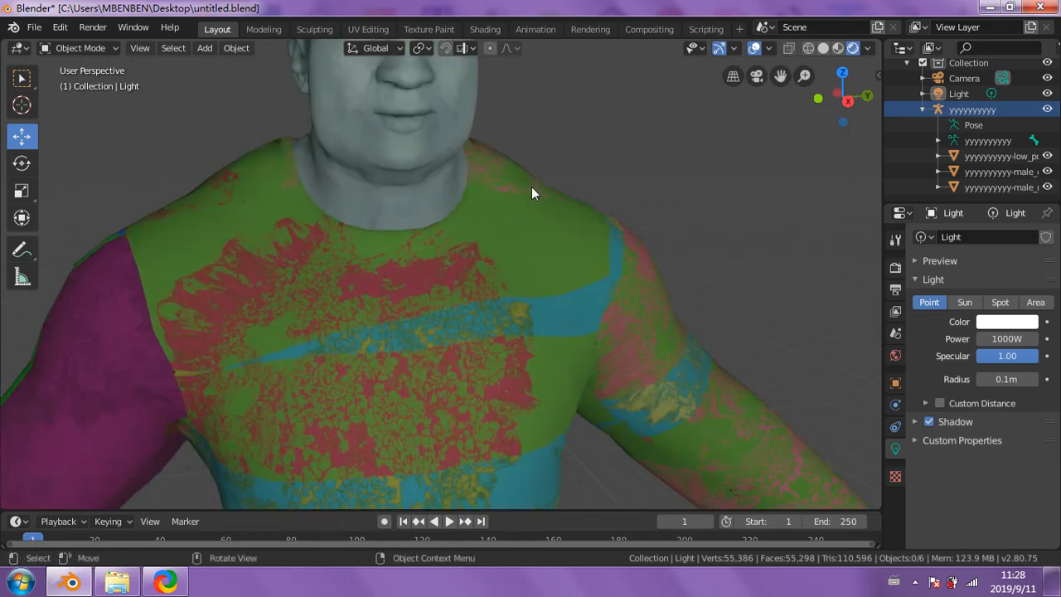
{"action": "scroll", "coordinate": [638, 219], "scroll_direction": "up", "scroll_amount": 2}
{"action": "middle_click_drag", "start_coordinate": [683, 271], "coordinate": [667, 302]}
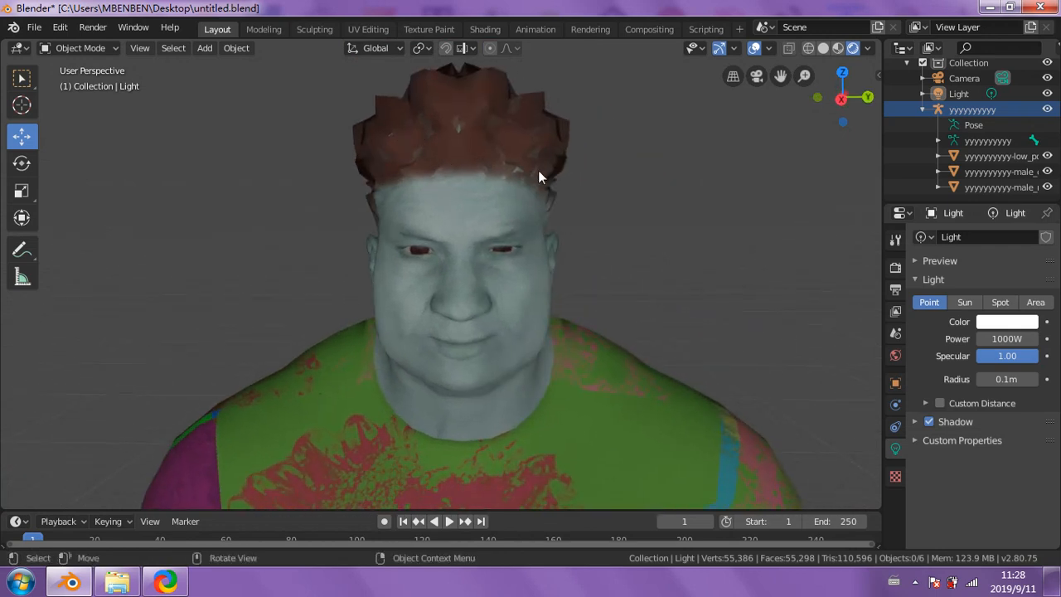
- Inspect the character's hair from above and the eyes, nose and mouth at close range from the front
{"action": "middle_click_drag", "start_coordinate": [539, 171], "coordinate": [448, 193]}
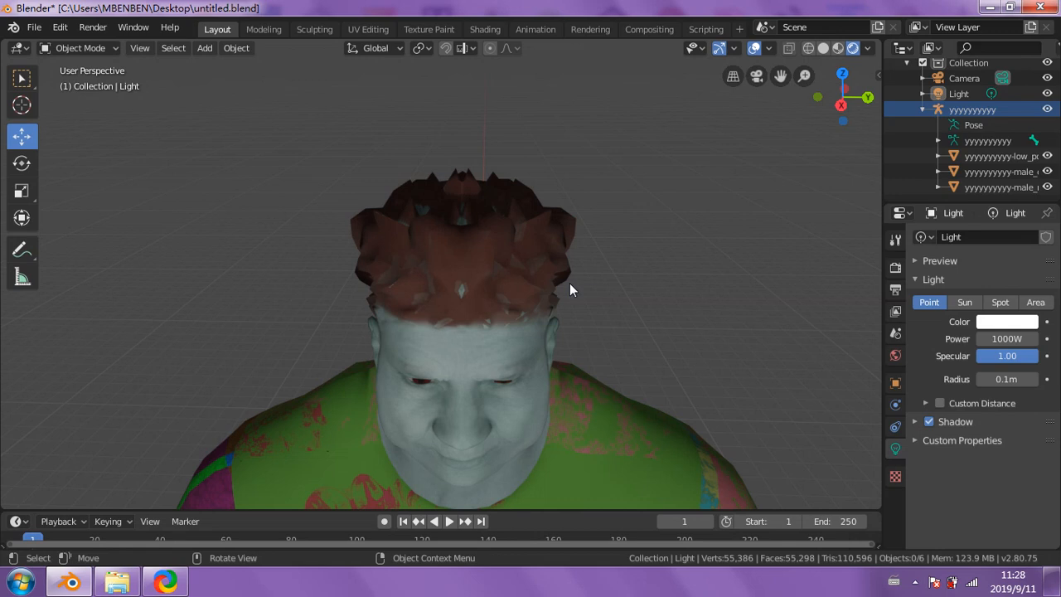
{"action": "middle_click_drag", "start_coordinate": [643, 273], "coordinate": [647, 251]}
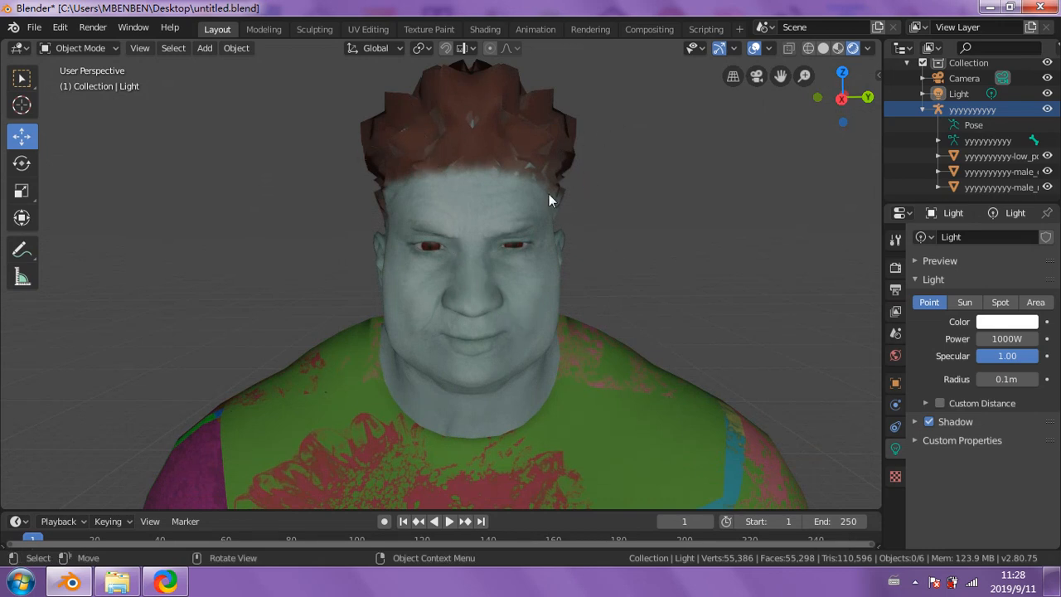
{"action": "scroll", "coordinate": [456, 240], "scroll_direction": "up", "scroll_amount": 2}
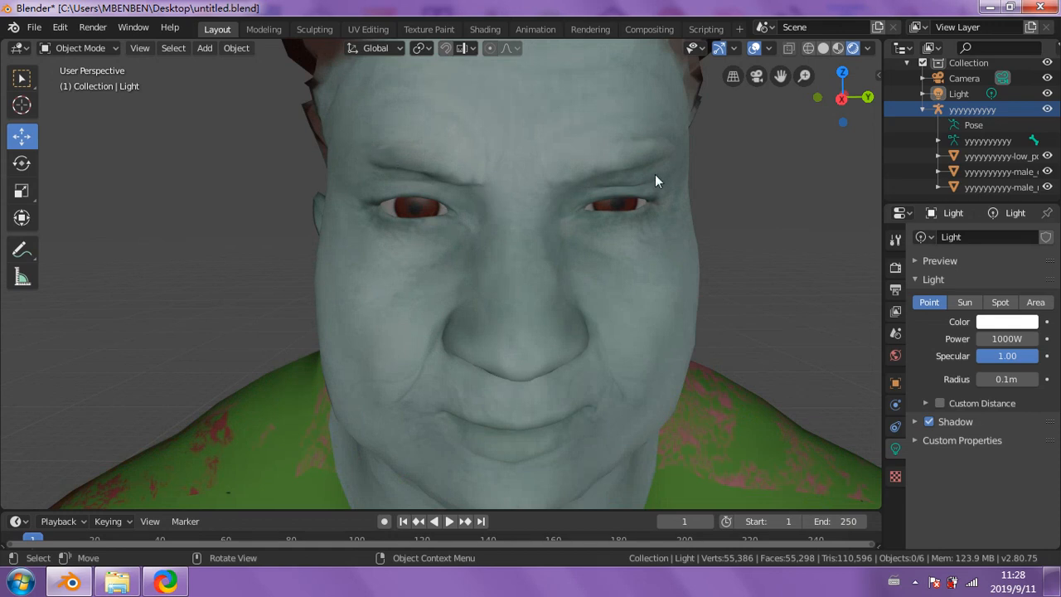
{"action": "scroll", "coordinate": [507, 205], "scroll_direction": "down", "scroll_amount": 5}
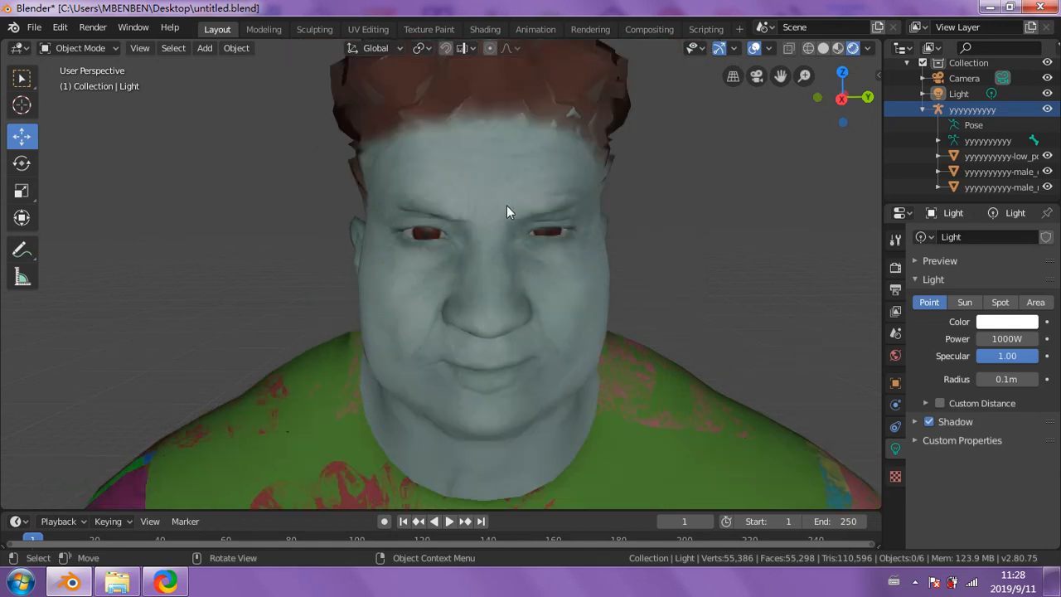
{"action": "scroll", "coordinate": [605, 261], "scroll_direction": "down", "scroll_amount": 2}
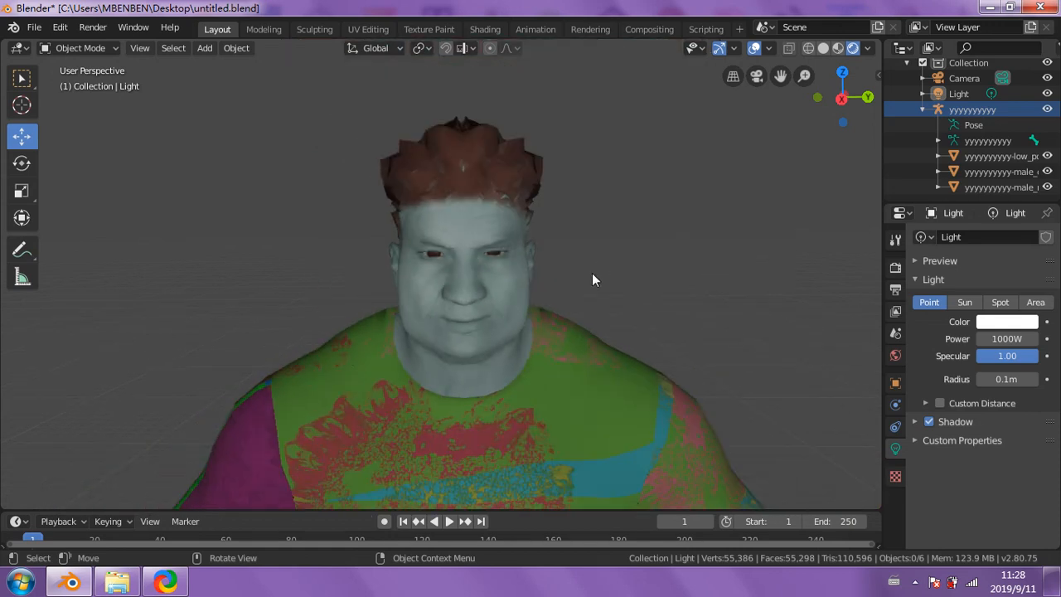
{"action": "scroll", "coordinate": [583, 278], "scroll_direction": "up", "scroll_amount": 6}
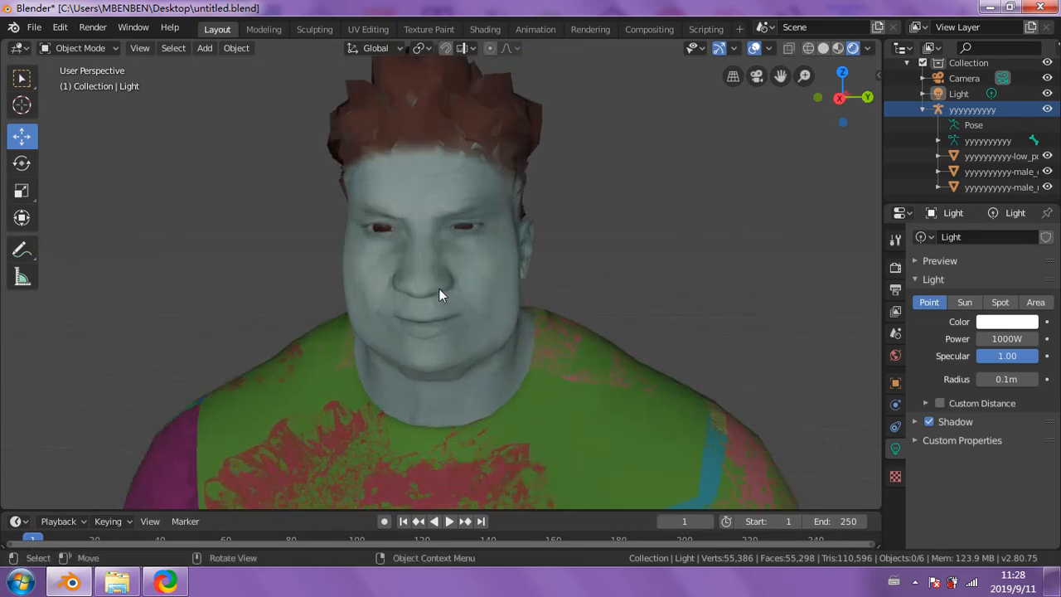
{"action": "scroll", "coordinate": [438, 294], "scroll_direction": "up", "scroll_amount": 2}
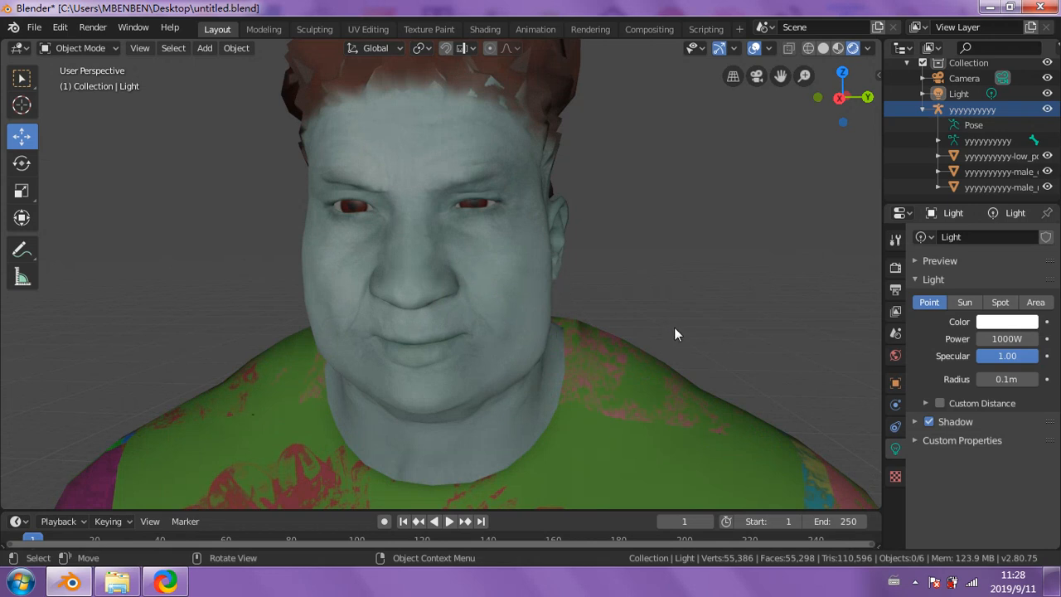
{"action": "middle_click_drag", "start_coordinate": [674, 326], "coordinate": [664, 330]}
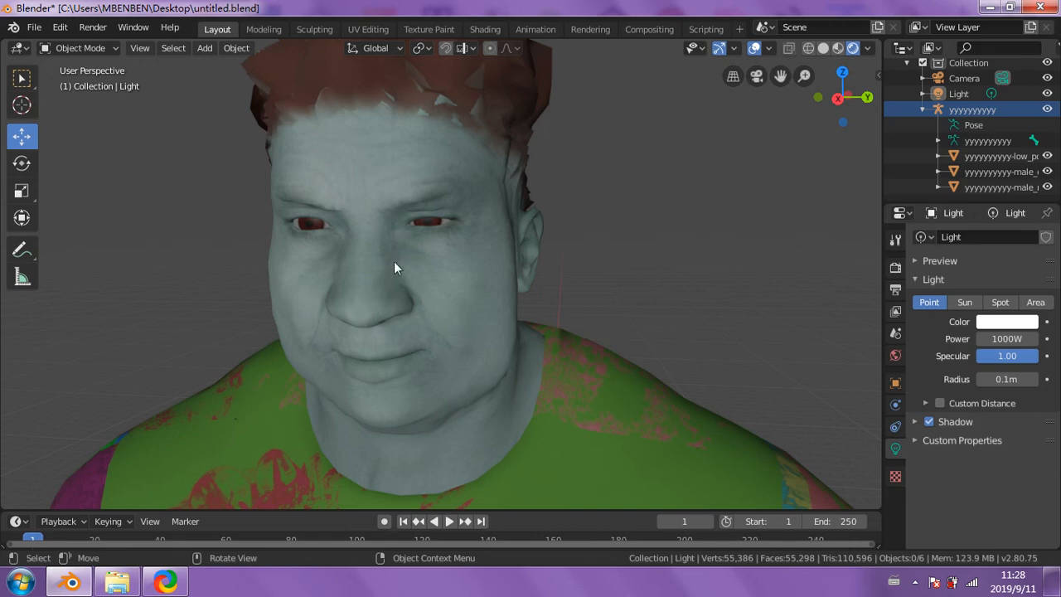
- Review the character's torso, arms and clothing from the front and from an angle at medium distance
{"action": "scroll", "coordinate": [601, 283], "scroll_direction": "down", "scroll_amount": 5}
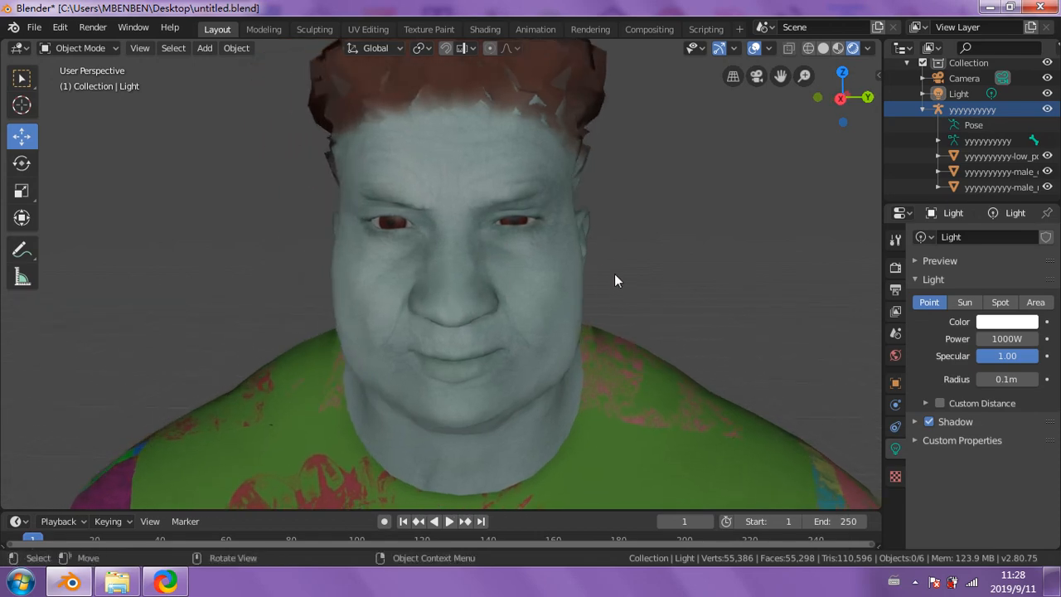
{"action": "scroll", "coordinate": [620, 274], "scroll_direction": "down", "scroll_amount": 2}
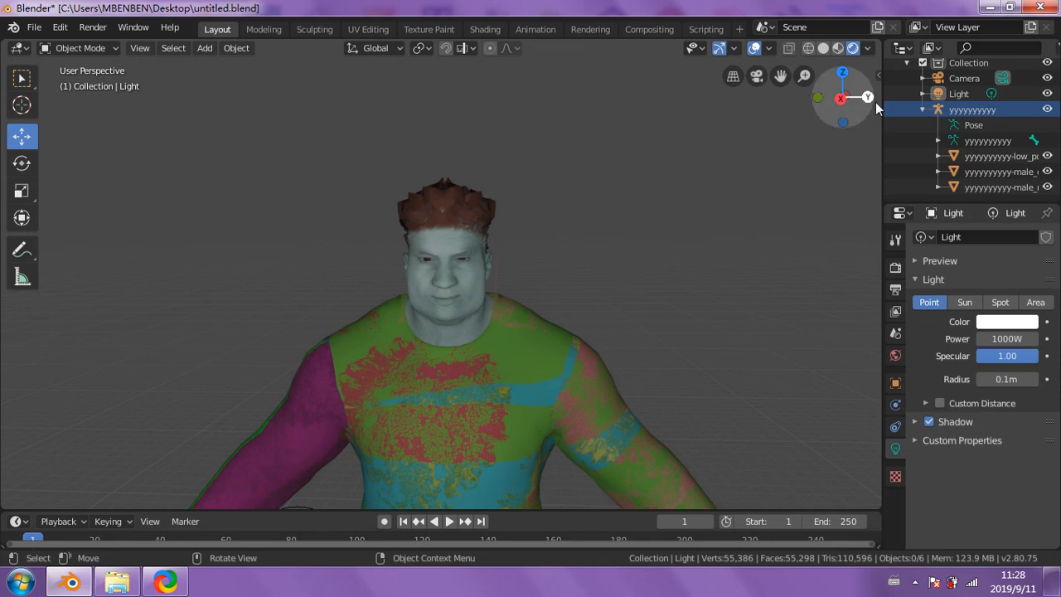
{"action": "middle_click_drag", "start_coordinate": [672, 257], "coordinate": [721, 298]}
{"action": "scroll", "coordinate": [697, 243], "scroll_direction": "down", "scroll_amount": 5}
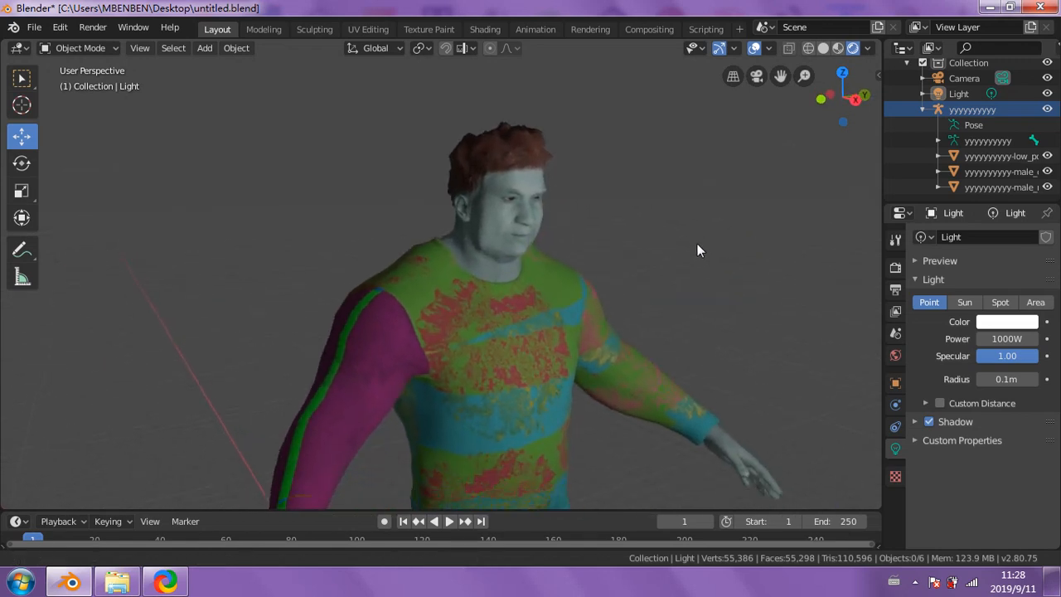
{"action": "middle_click_drag", "start_coordinate": [685, 268], "coordinate": [658, 274]}
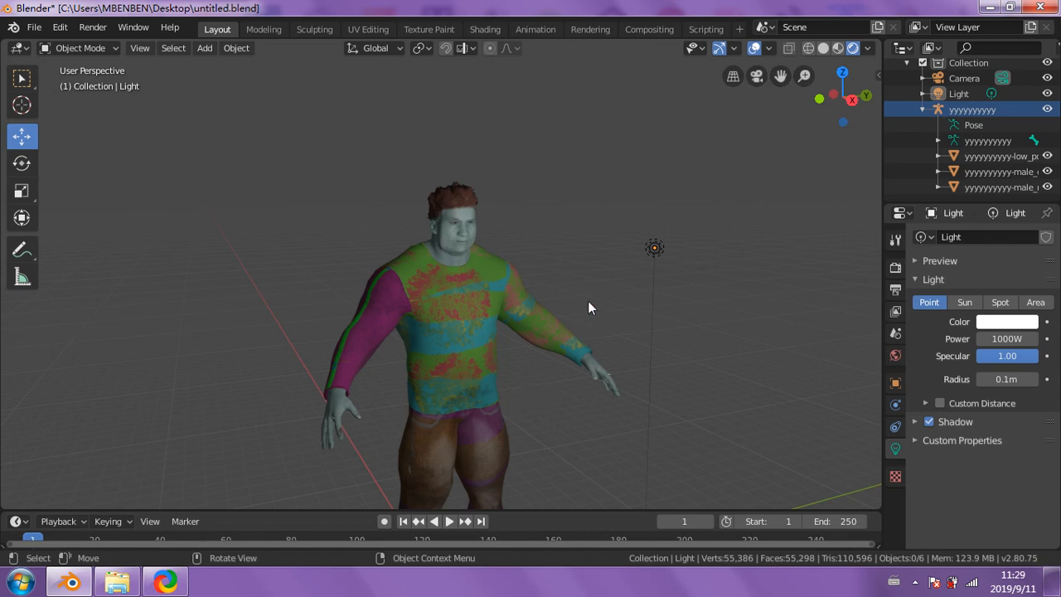
{"action": "scroll", "coordinate": [587, 301], "scroll_direction": "up", "scroll_amount": 4}
{"action": "mouse_move", "coordinate": [646, 288]}
{"action": "middle_mouse_down"}
{"action": "mouse_move", "coordinate": [699, 290]}
{"action": "mouse_move", "coordinate": [647, 288]}
{"action": "middle_mouse_up"}
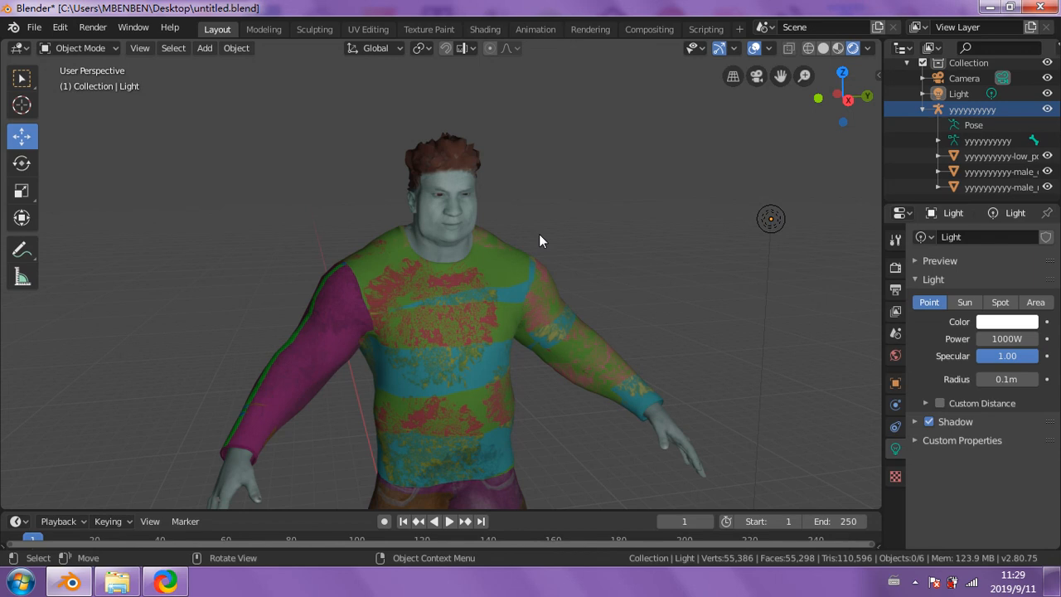
- Add a Human (Meta-Rig) armature to the scene at the character's feet
{"action": "scroll", "coordinate": [539, 240], "scroll_direction": "down", "scroll_amount": 5}
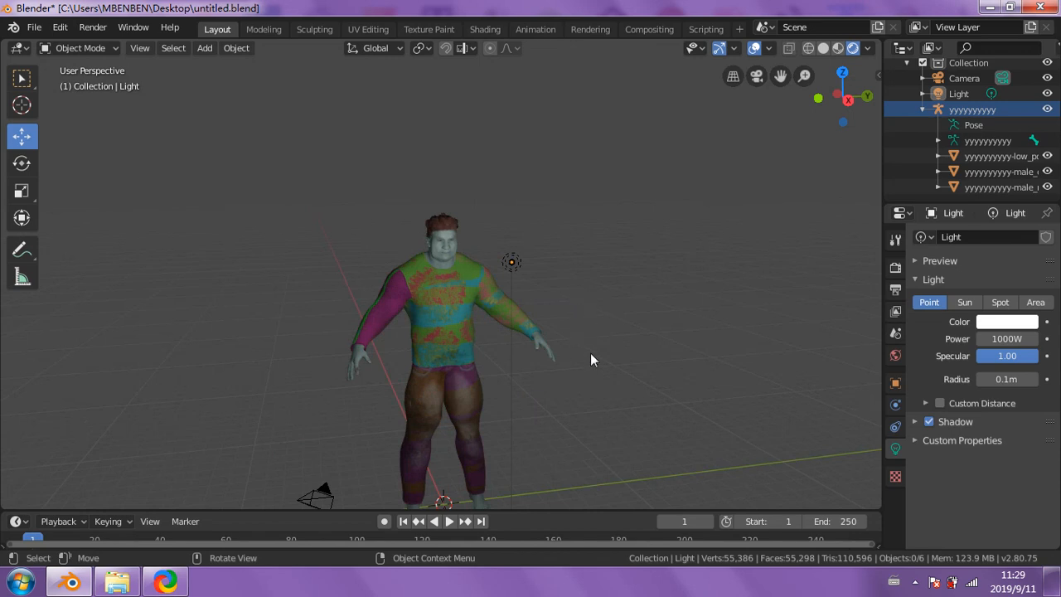
{"action": "middle_click_drag", "start_coordinate": [591, 353], "coordinate": [355, 169]}
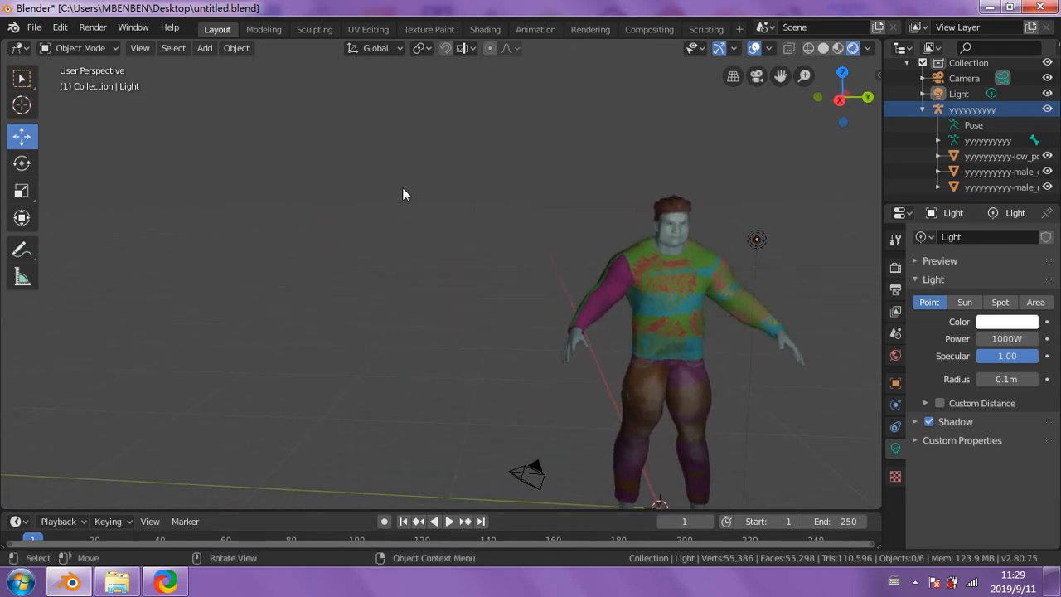
{"action": "left_click", "coordinate": [204, 47]}
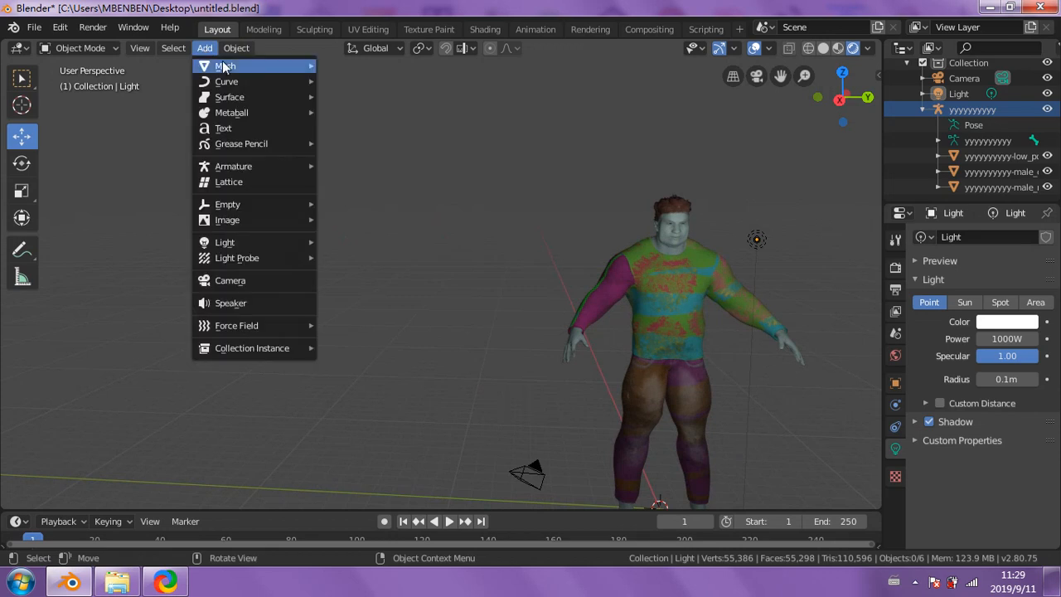
{"action": "mouse_move", "coordinate": [248, 167]}
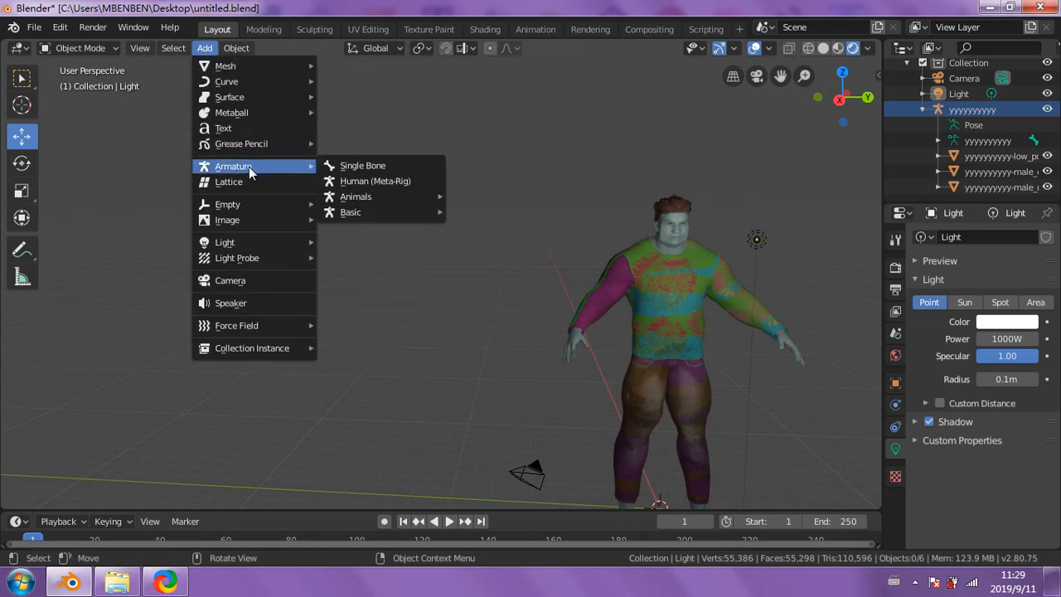
{"action": "left_click", "coordinate": [383, 184]}
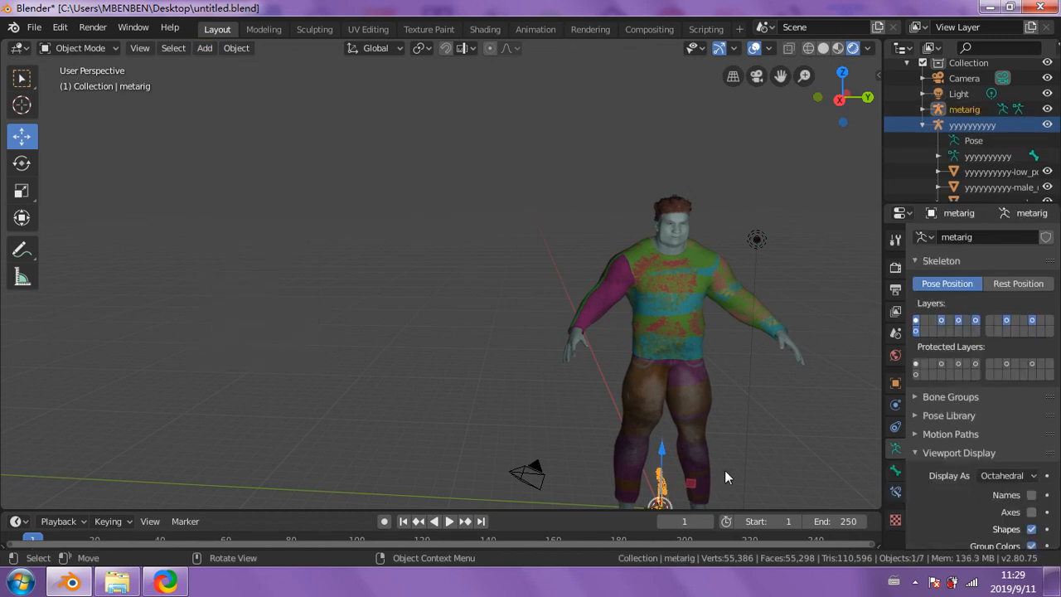
- Move the new meta-rig -12.4 m along the global Y axis, away from the character
{"action": "scroll", "coordinate": [725, 471], "scroll_direction": "down", "scroll_amount": 3}
{"action": "key", "text": "g"}
{"action": "key", "text": "y"}
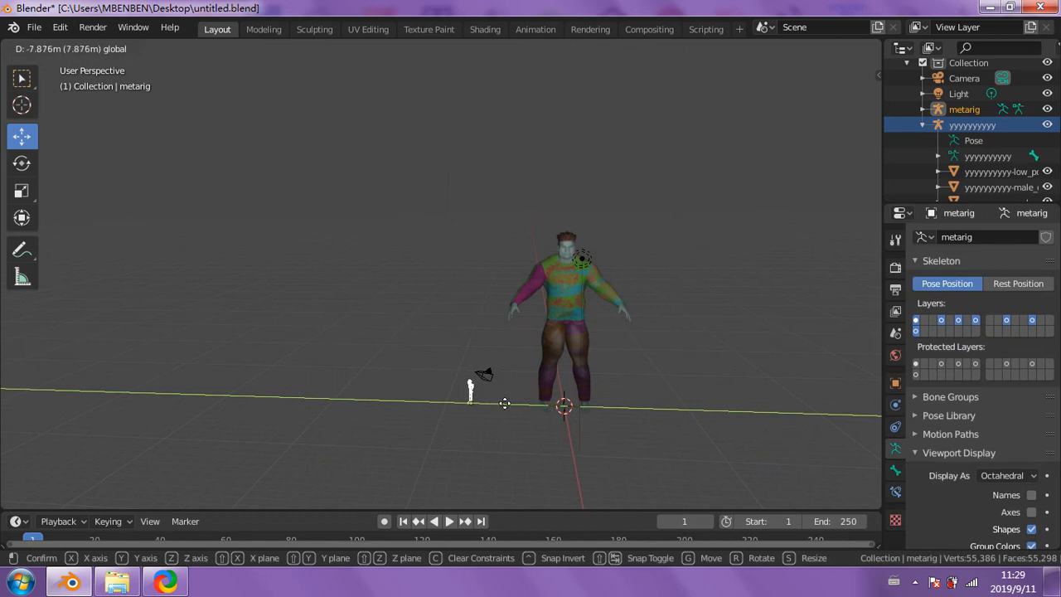
{"action": "left_click", "coordinate": [473, 398]}
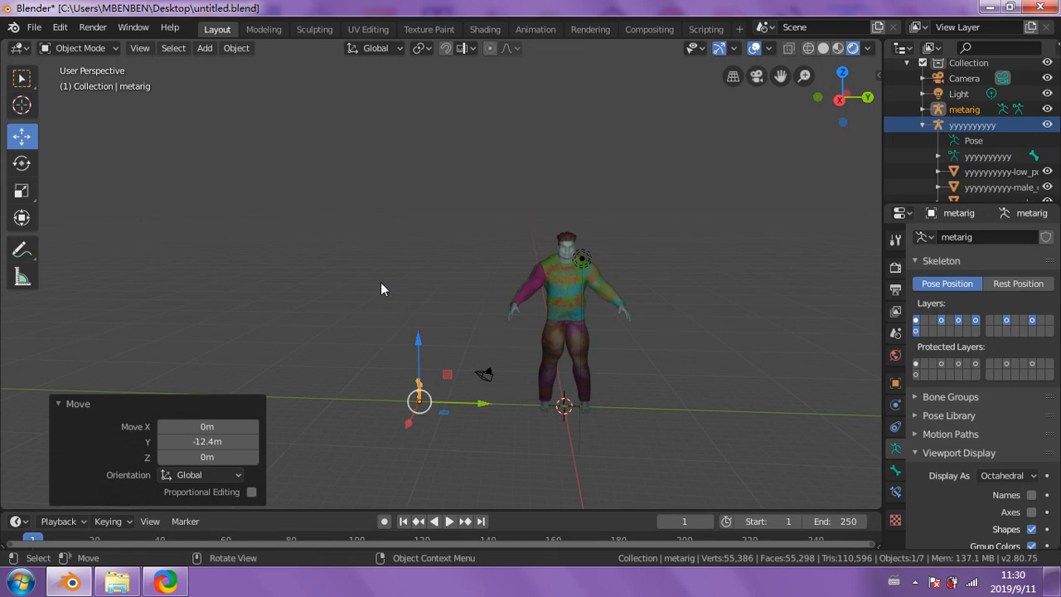
- Scale the meta-rig up uniformly by 8.162 and rotate it 95.3° about the global Z axis to face forward
{"action": "key", "text": "s"}
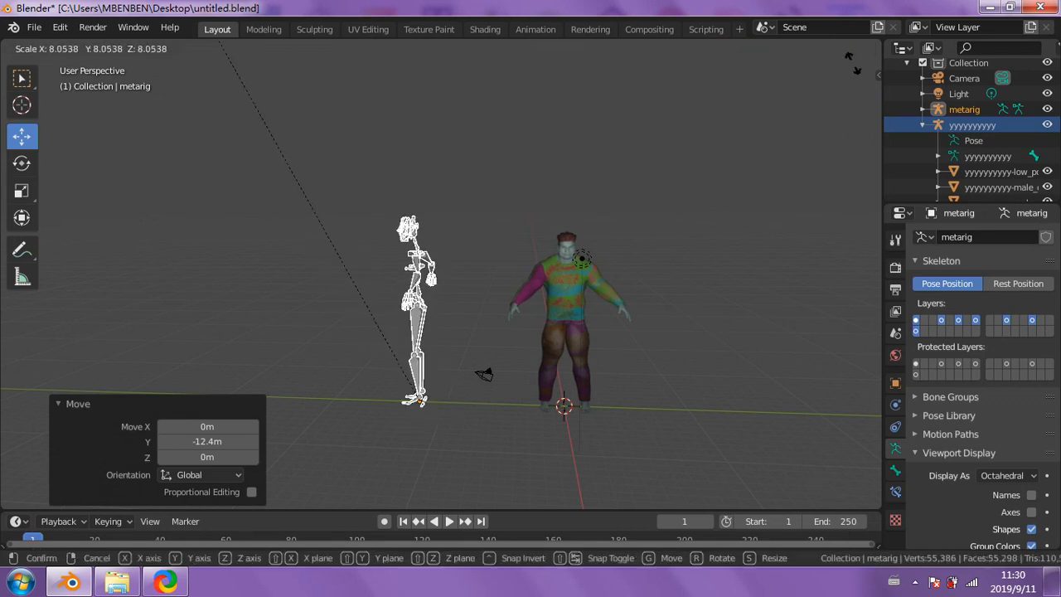
{"action": "key", "text": "Return"}
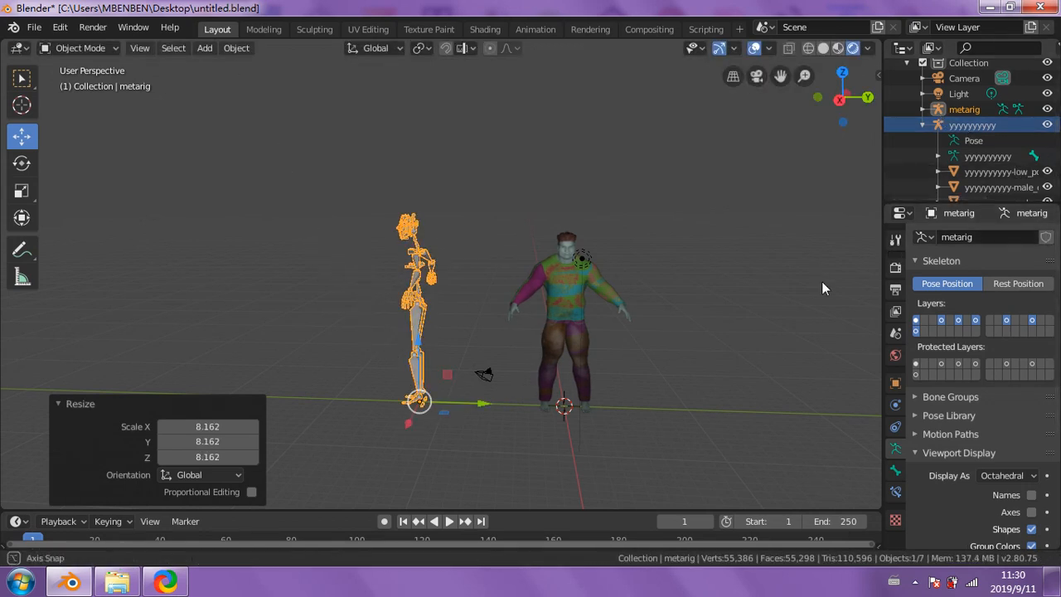
{"action": "middle_click_drag", "start_coordinate": [822, 288], "coordinate": [562, 269]}
{"action": "left_click", "coordinate": [22, 163]}
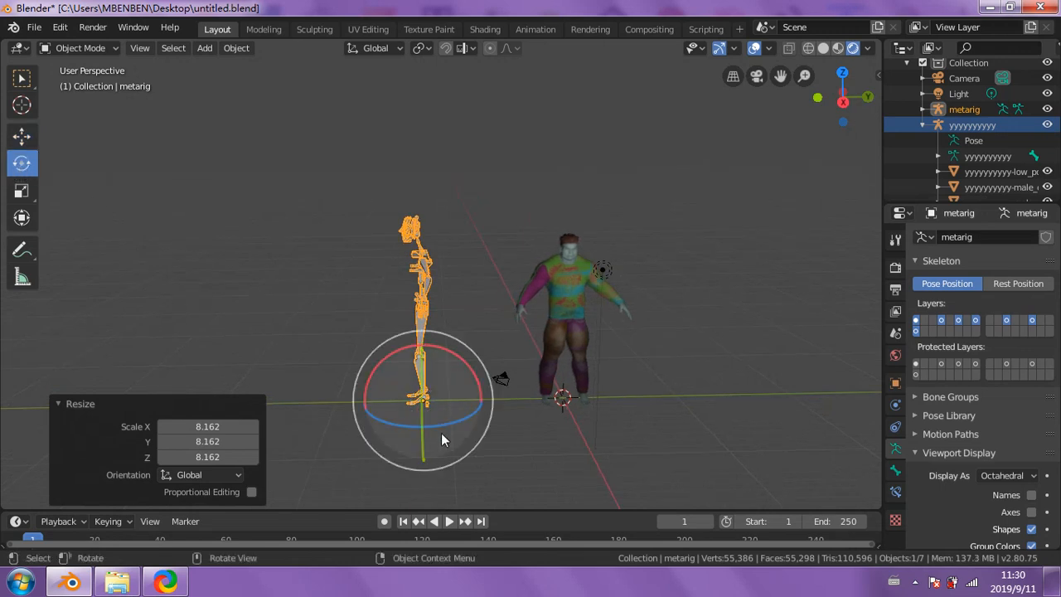
{"action": "left_click_drag", "start_coordinate": [423, 428], "coordinate": [484, 440]}
- Shrink the meta-rig slightly to suit the character's height and deselect it
{"action": "left_click", "coordinate": [22, 190]}
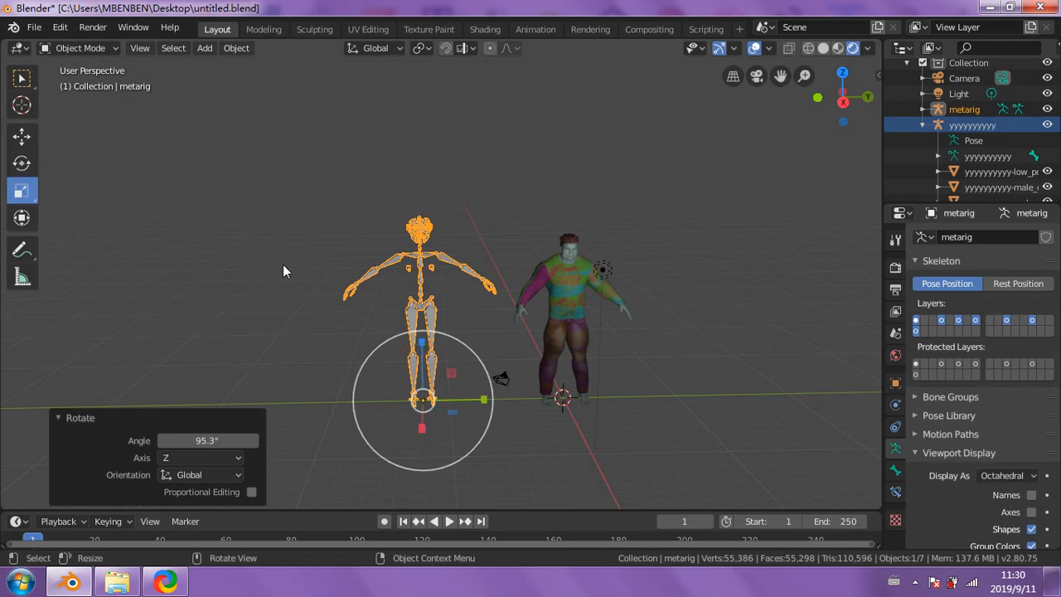
{"action": "left_click_drag", "start_coordinate": [477, 358], "coordinate": [471, 361]}
{"action": "left_click", "coordinate": [597, 370]}
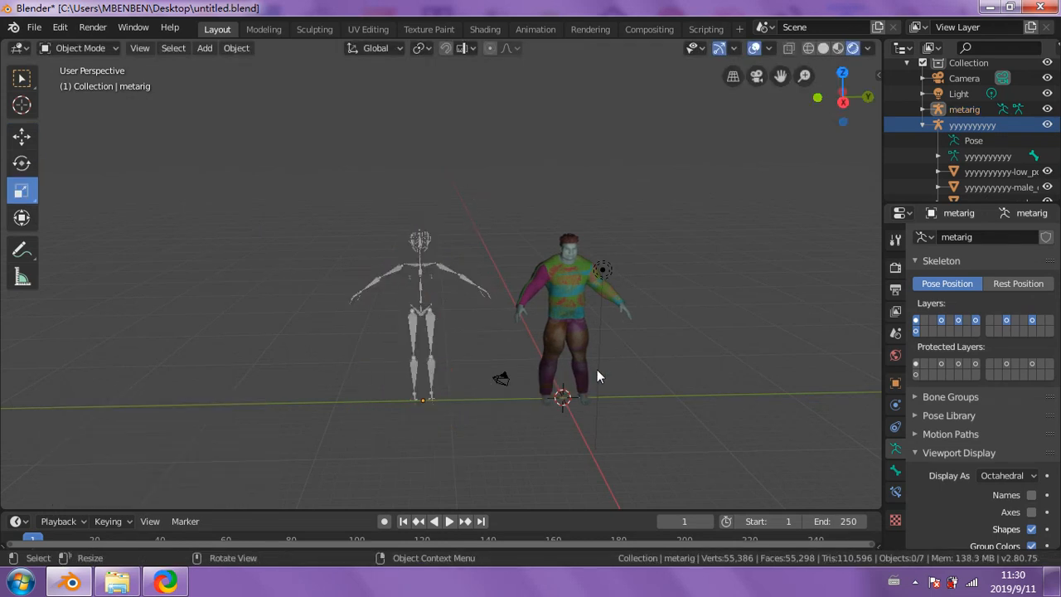
- Compare the meta-rig's face, arm, spine and leg bones with the neighbouring character from the front and at an angle
{"action": "scroll", "coordinate": [538, 409], "scroll_direction": "up", "scroll_amount": 4}
{"action": "scroll", "coordinate": [498, 377], "scroll_direction": "up", "scroll_amount": 3}
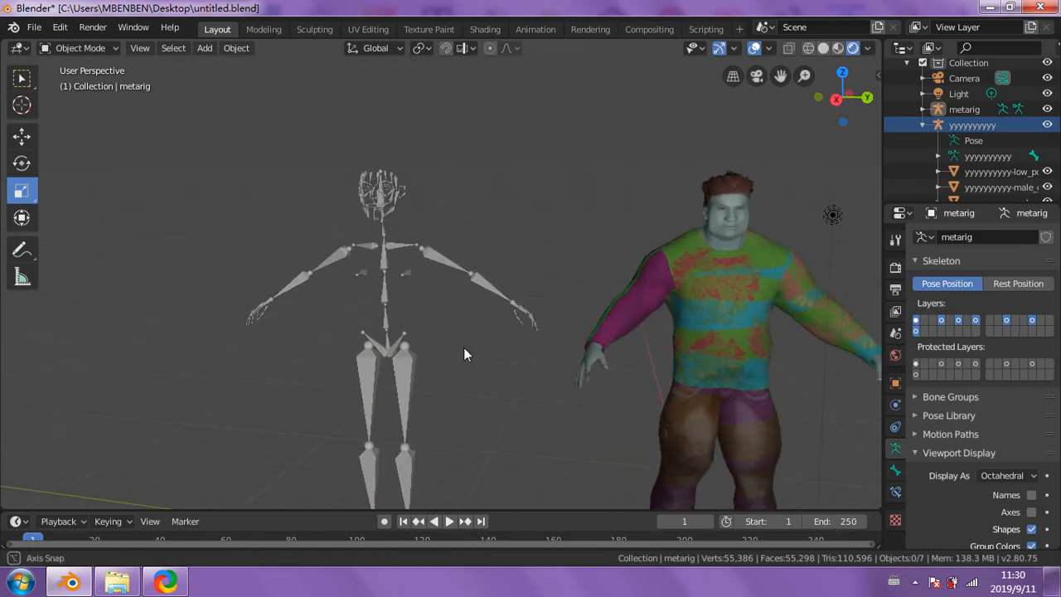
{"action": "middle_click_drag", "start_coordinate": [408, 352], "coordinate": [513, 367]}
{"action": "scroll", "coordinate": [476, 157], "scroll_direction": "up", "scroll_amount": 4}
{"action": "scroll", "coordinate": [477, 157], "scroll_direction": "down", "scroll_amount": 4}
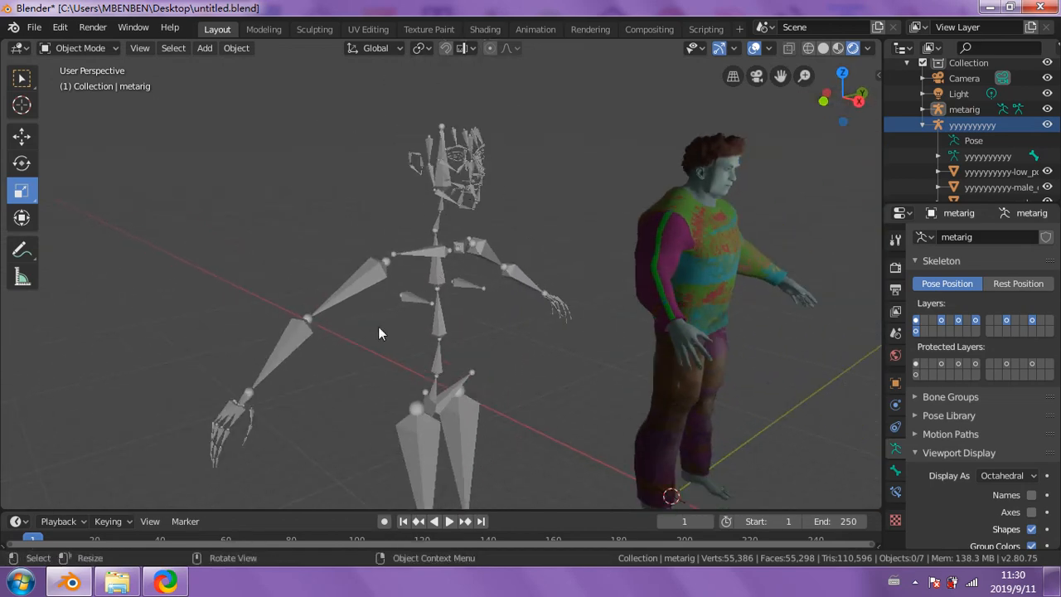
{"action": "scroll", "coordinate": [376, 328], "scroll_direction": "down", "scroll_amount": 1}
{"action": "middle_click_drag", "start_coordinate": [364, 312], "coordinate": [397, 375]}
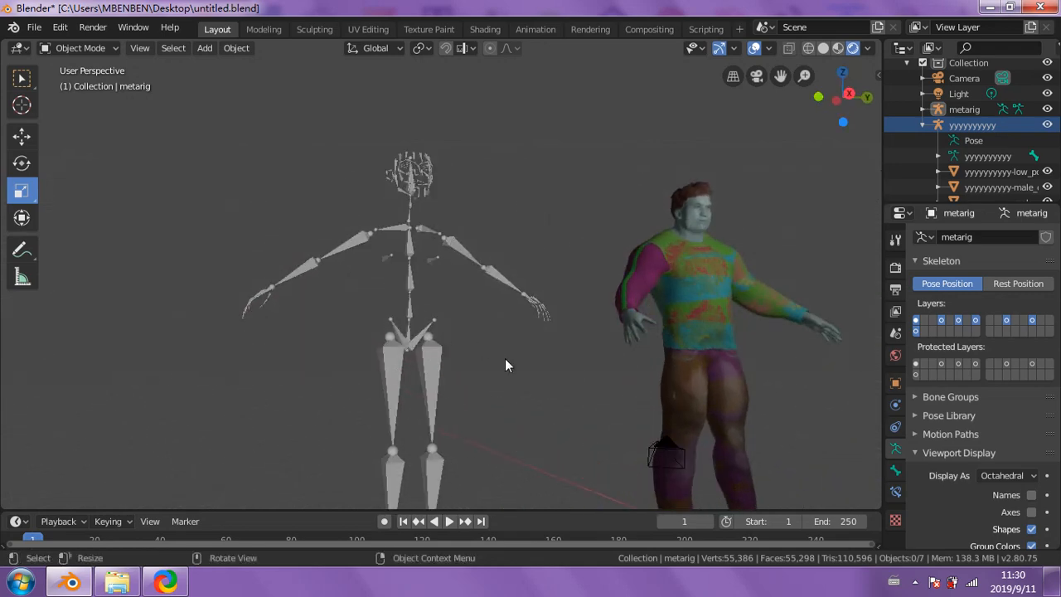
{"action": "middle_click_drag", "start_coordinate": [505, 365], "coordinate": [439, 384]}
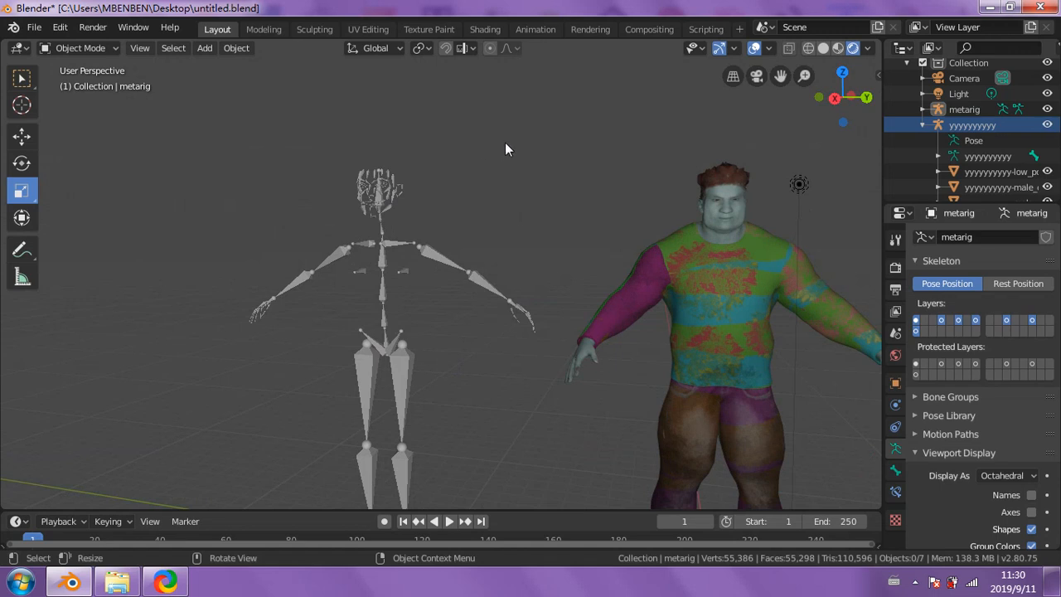
{"action": "middle_click_drag", "start_coordinate": [505, 147], "coordinate": [549, 197]}
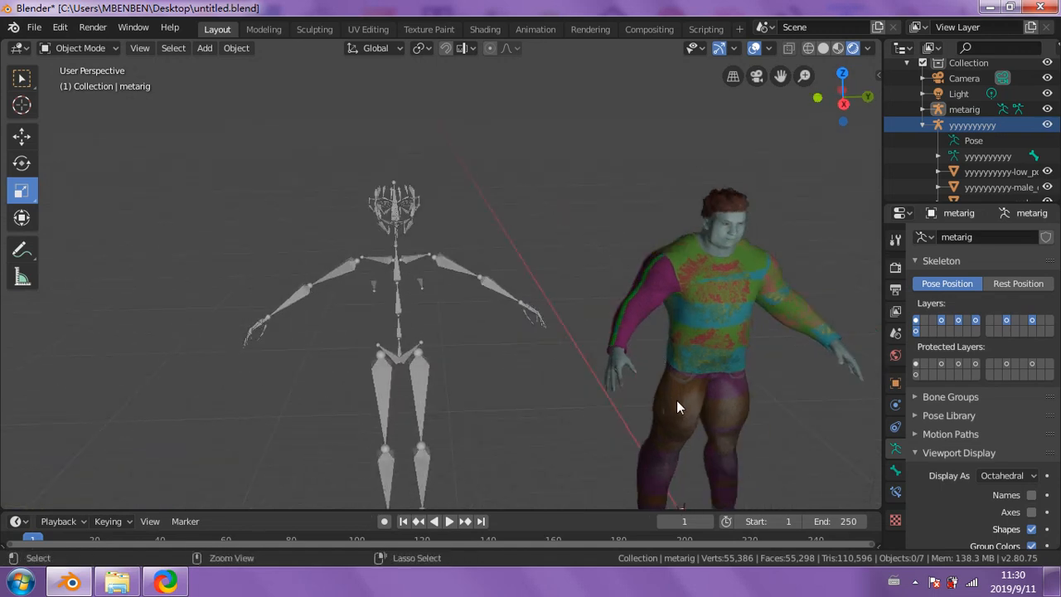
- Undo the meta-rig's scaling, rotation, move and addition until it is gone from the scene
{"action": "key", "text": "ctrl+z"}
{"action": "key", "text": "ctrl+z"}
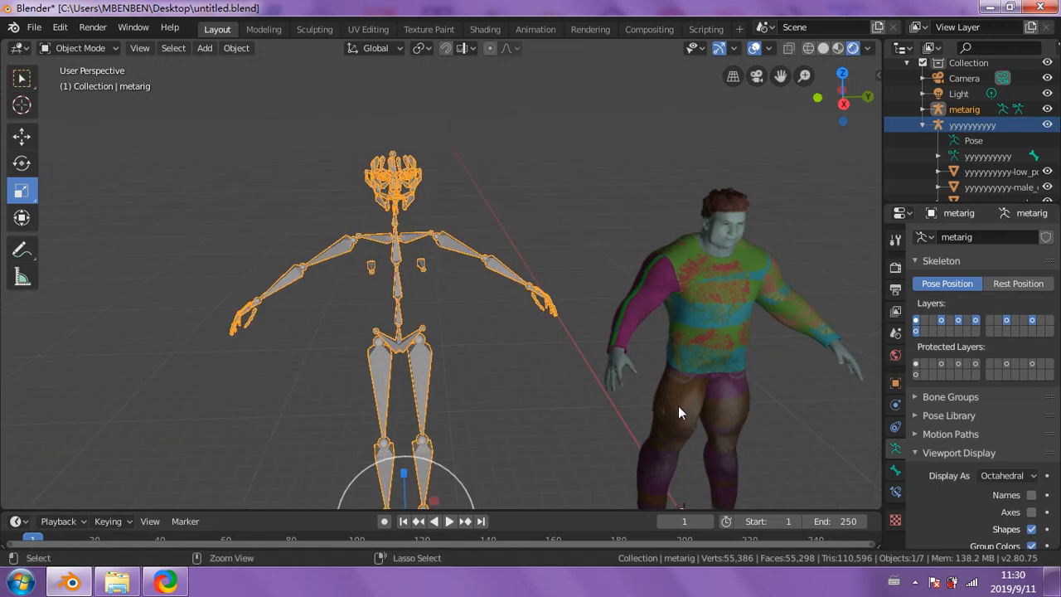
{"action": "key", "text": "ctrl+z"}
{"action": "key", "text": "ctrl+z"}
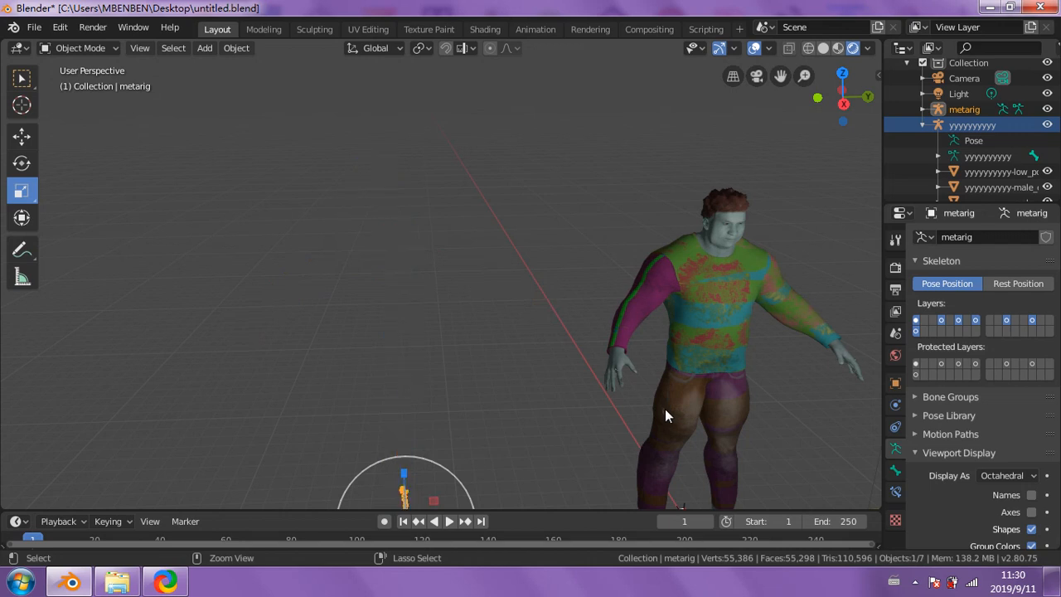
{"action": "scroll", "coordinate": [575, 417], "scroll_direction": "down", "scroll_amount": 3}
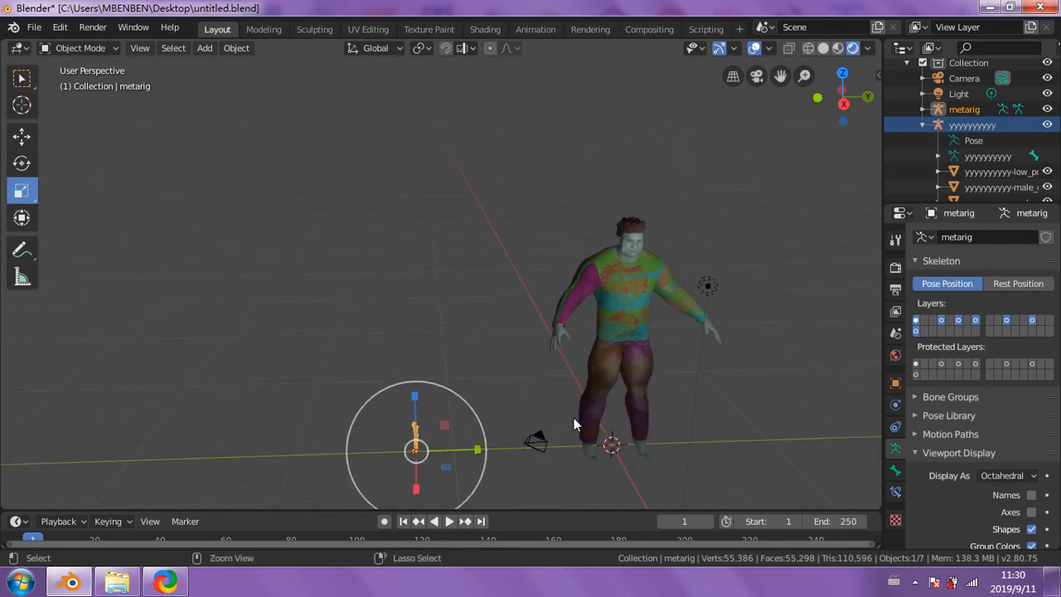
{"action": "key", "text": "ctrl+z"}
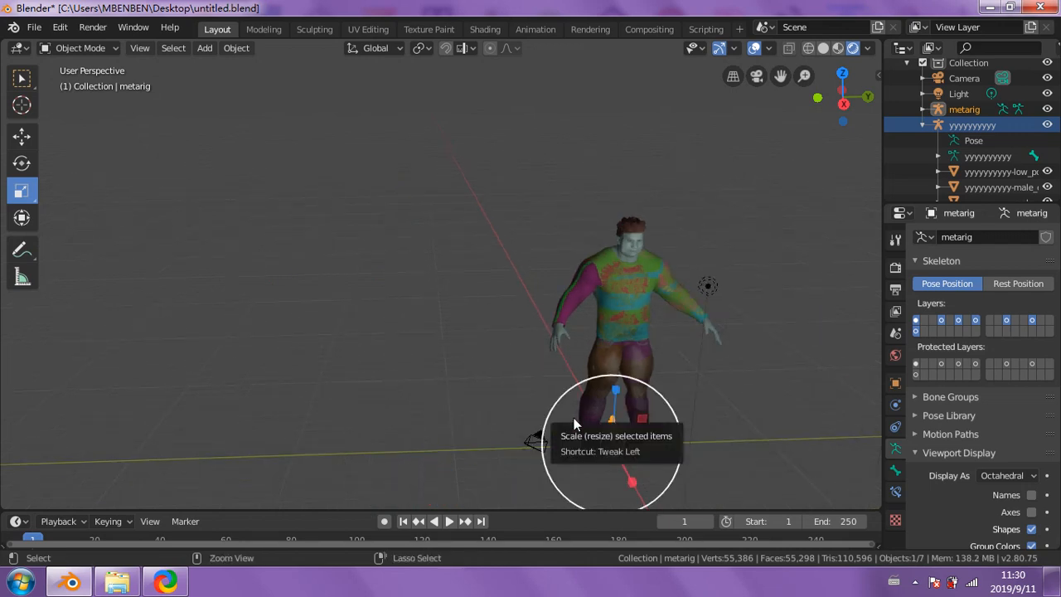
{"action": "key", "text": "ctrl+z"}
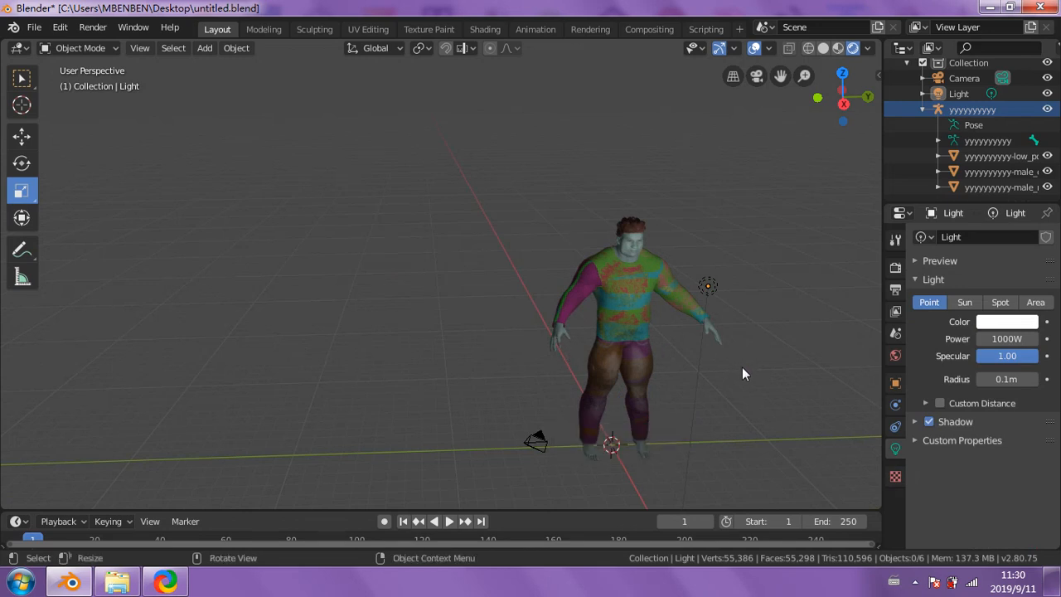
- Widen the outliner to show the full object names and select the character's armature yyyyyyyyyy in Object Mode
{"action": "middle_click_drag", "start_coordinate": [742, 367], "coordinate": [593, 304]}
{"action": "scroll", "coordinate": [597, 301], "scroll_direction": "up", "scroll_amount": 4}
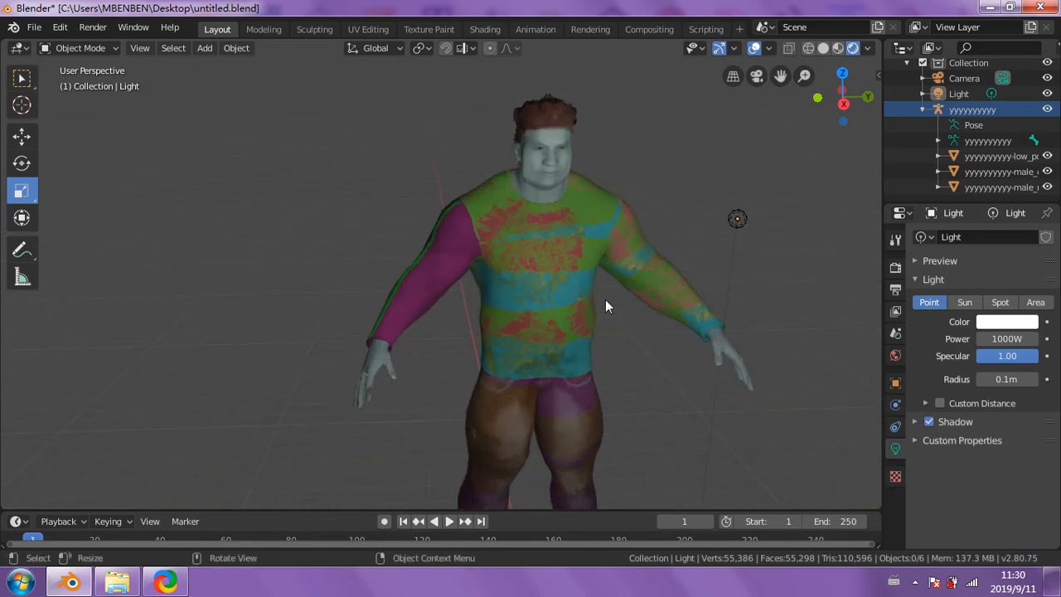
{"action": "middle_click_drag", "start_coordinate": [729, 293], "coordinate": [624, 332]}
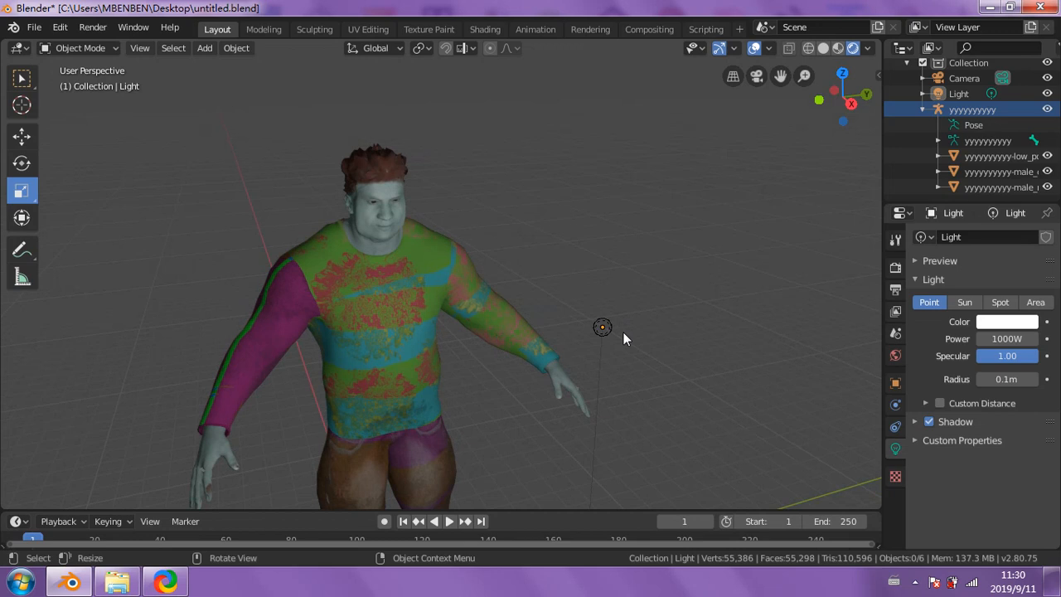
{"action": "middle_click_drag", "start_coordinate": [629, 329], "coordinate": [635, 328]}
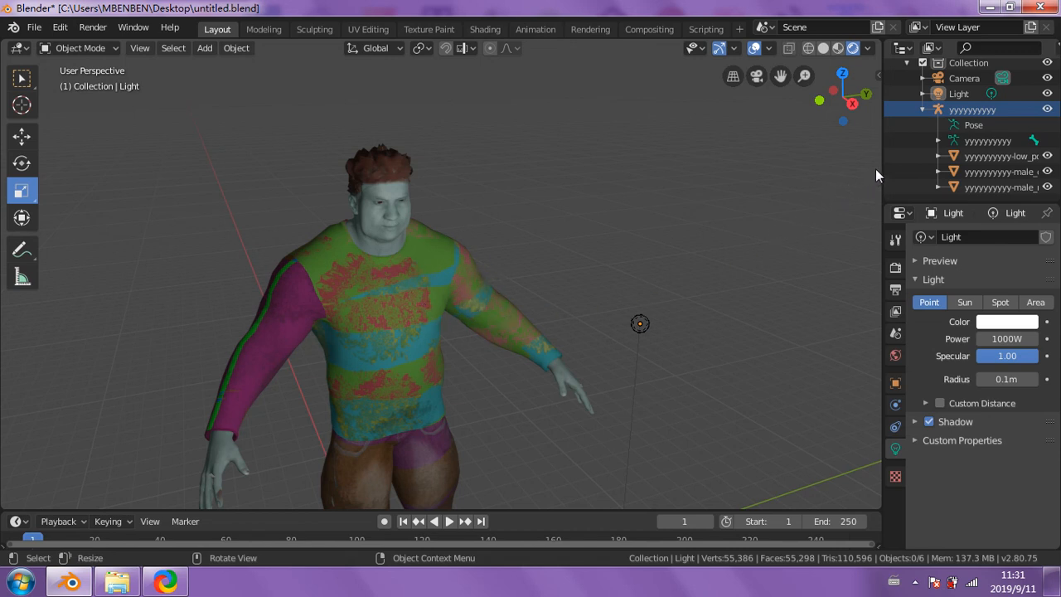
{"action": "left_click_drag", "start_coordinate": [881, 166], "coordinate": [768, 168]}
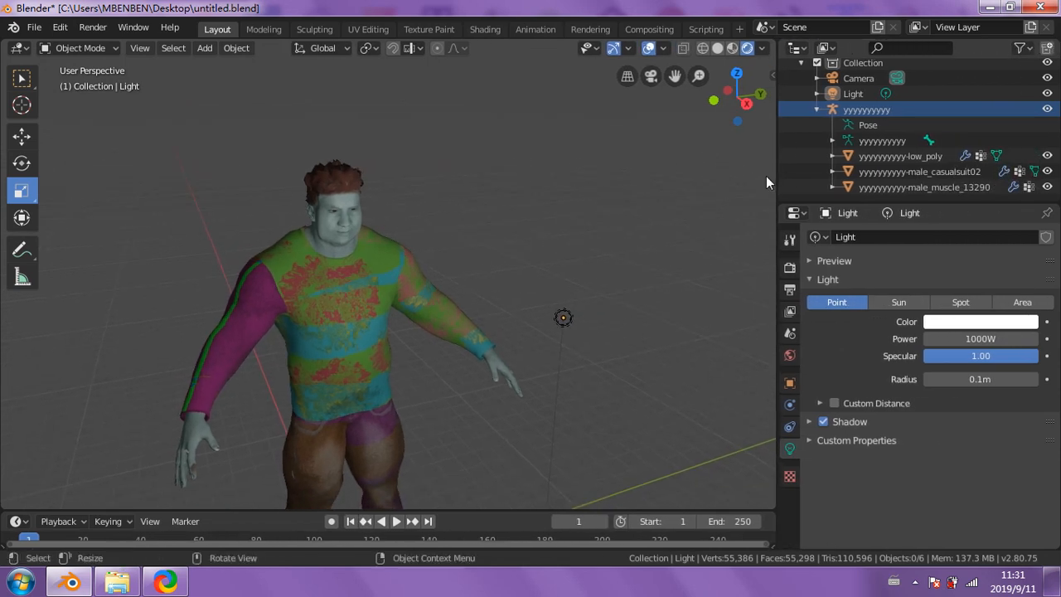
{"action": "left_click", "coordinate": [835, 112]}
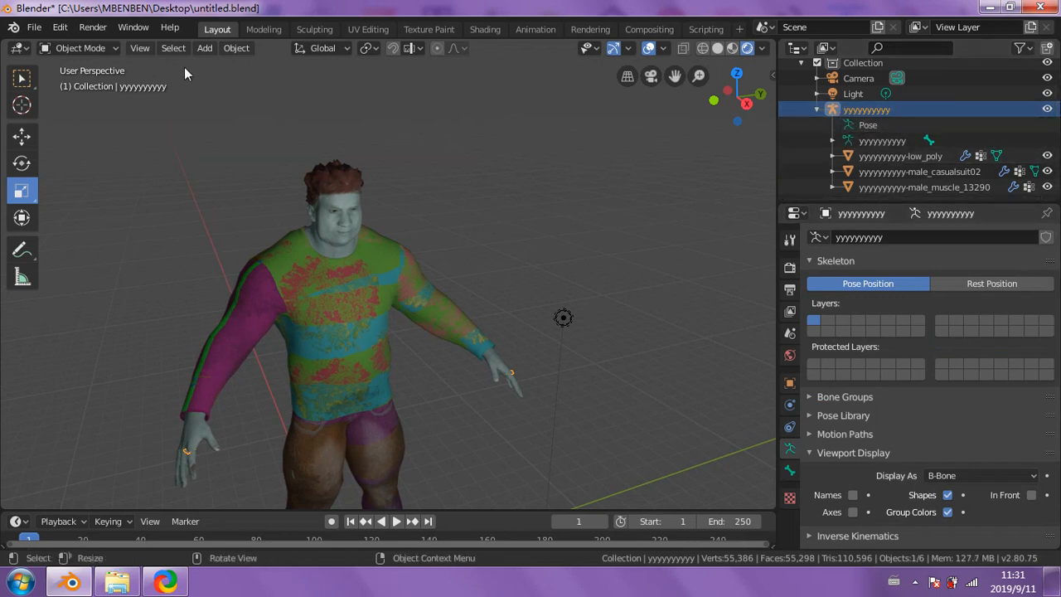
{"action": "left_click", "coordinate": [113, 49]}
{"action": "left_click", "coordinate": [74, 49]}
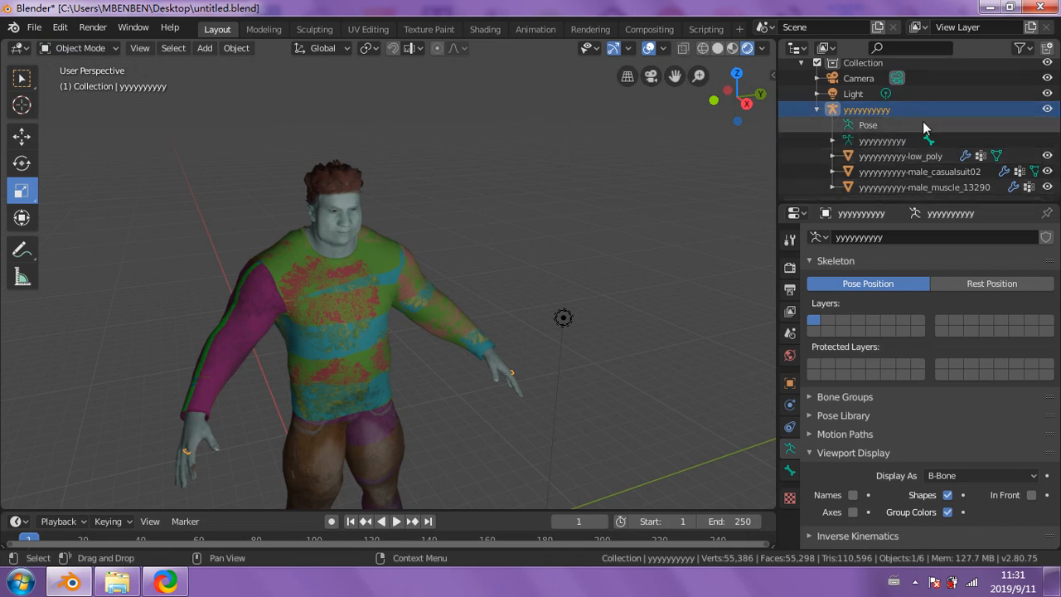
- Select the armature's low_poly, male_casualsuit02 and male_muscle_13290 child meshes in turn to identify the parts they form
{"action": "left_click", "coordinate": [818, 110]}
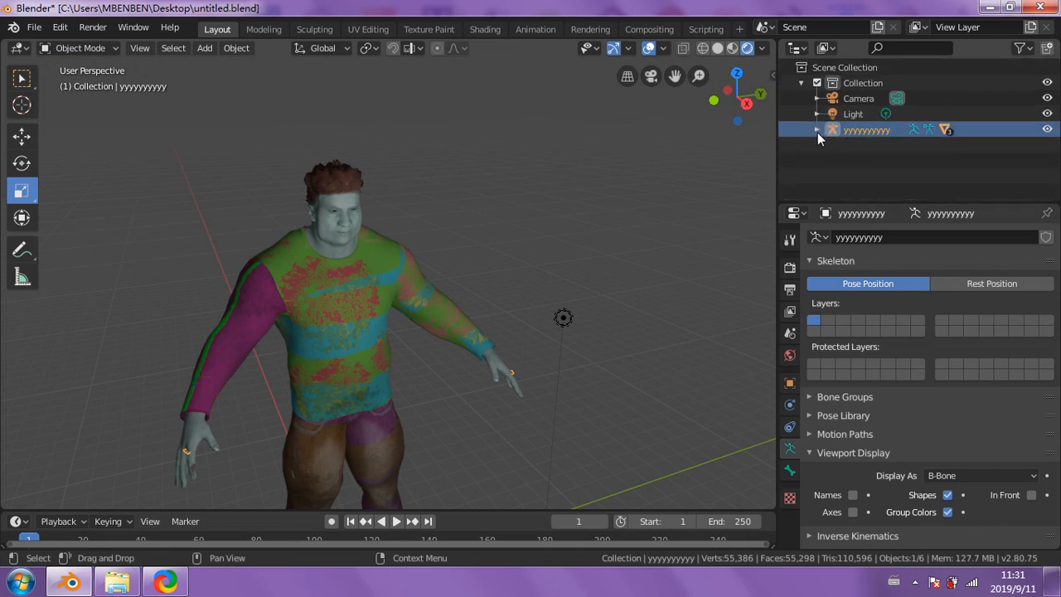
{"action": "left_click", "coordinate": [817, 130]}
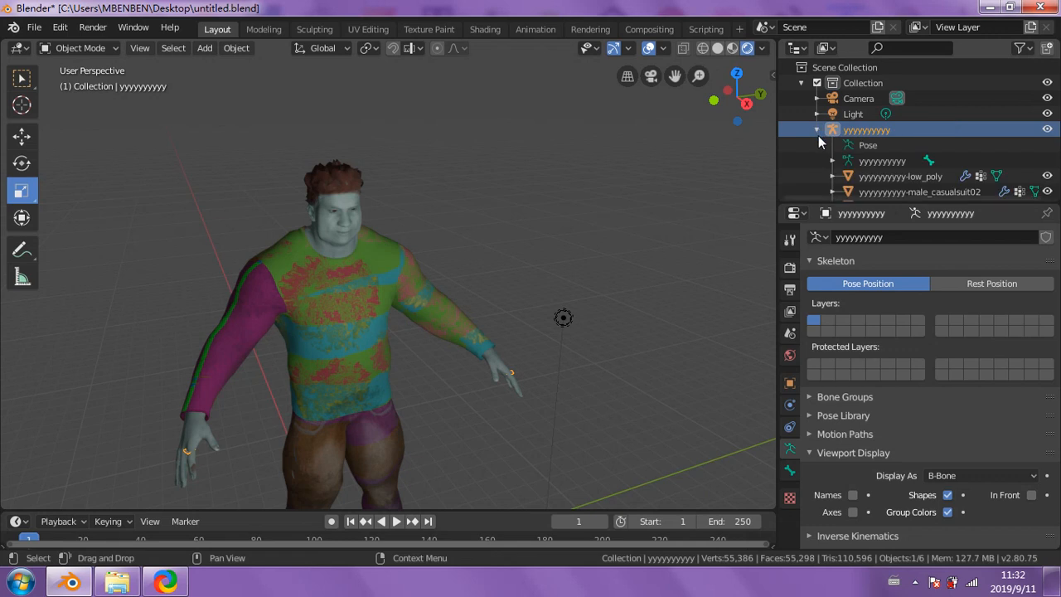
{"action": "left_click", "coordinate": [890, 177]}
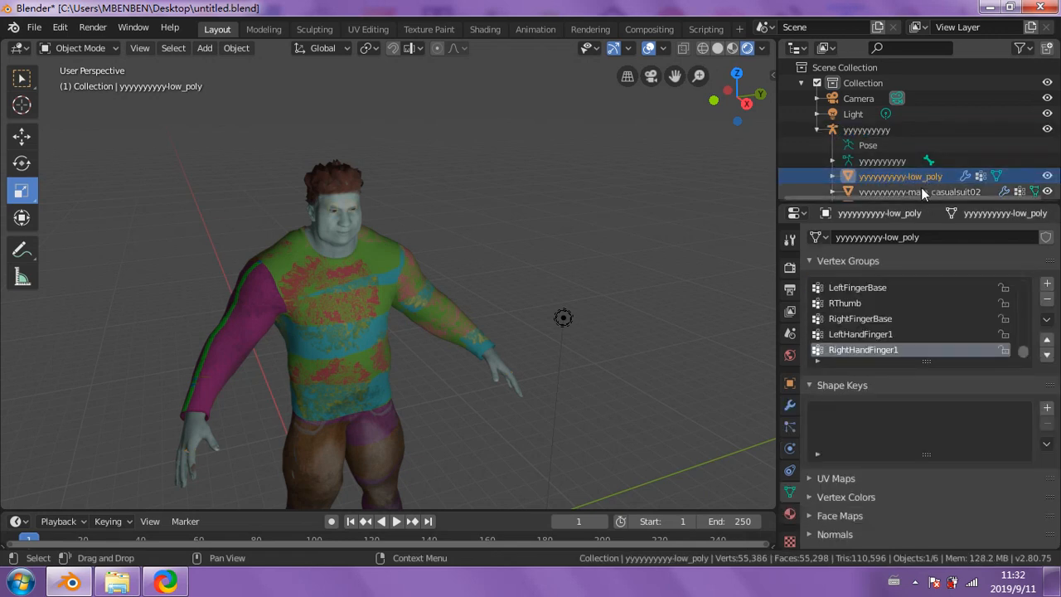
{"action": "scroll", "coordinate": [921, 184], "scroll_direction": "down", "scroll_amount": 1}
{"action": "left_click", "coordinate": [921, 176]}
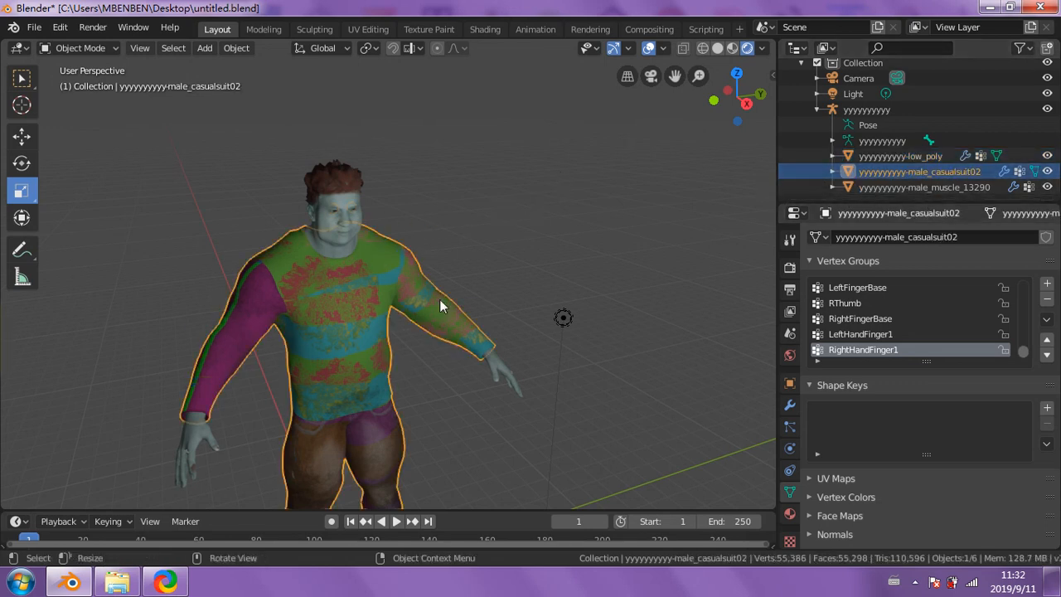
{"action": "left_click", "coordinate": [920, 188]}
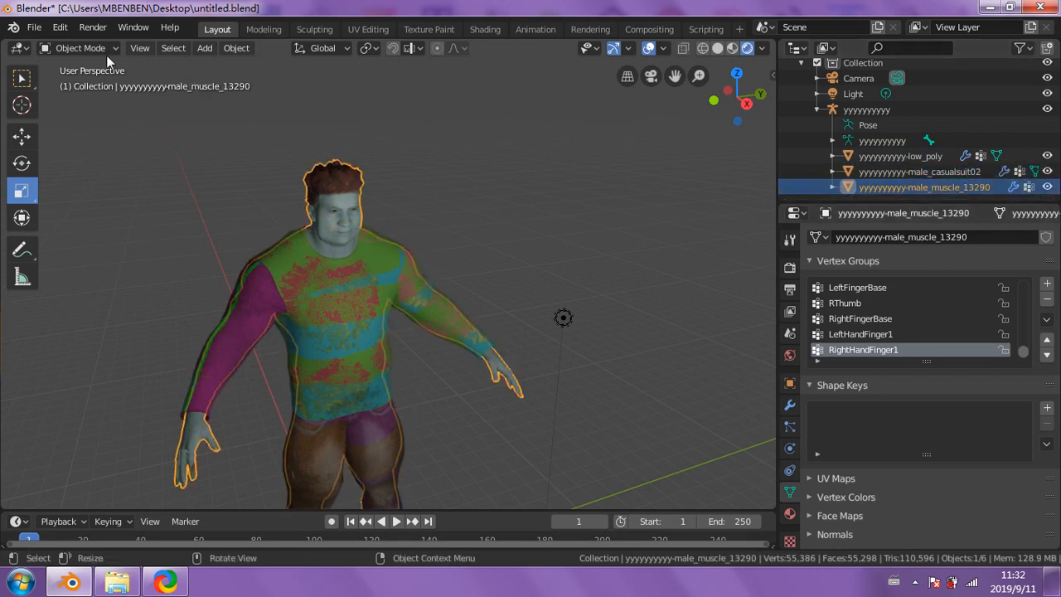
{"action": "key", "text": "alt+a"}
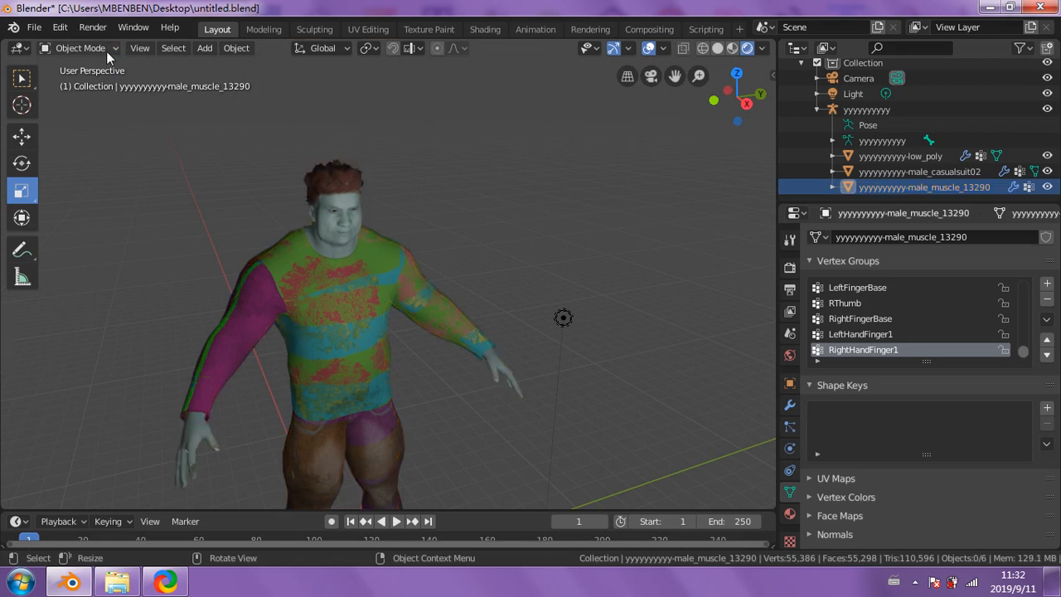
{"action": "left_click", "coordinate": [941, 188]}
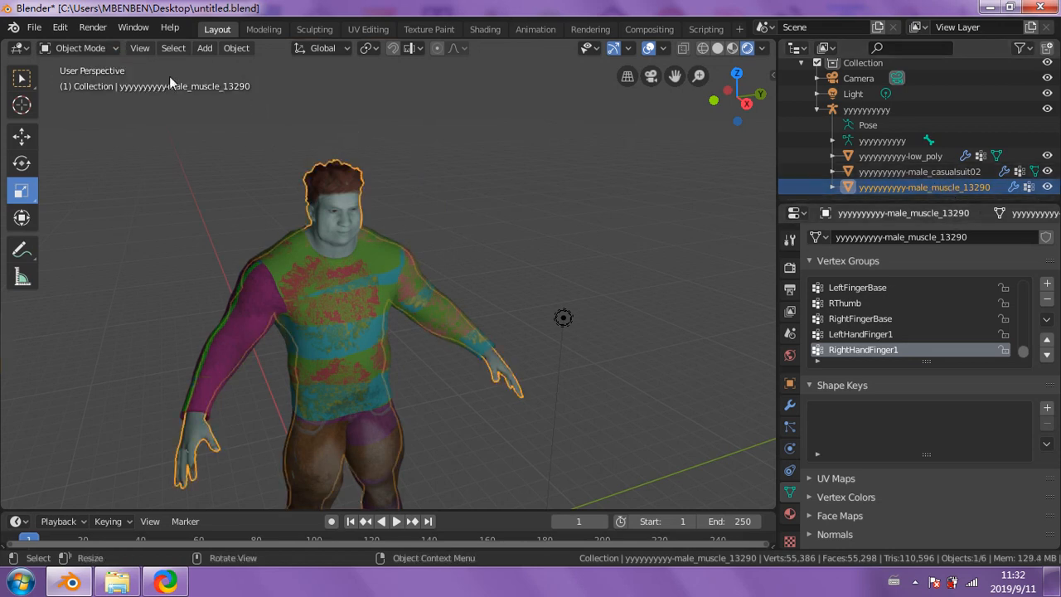
{"action": "left_click", "coordinate": [115, 48]}
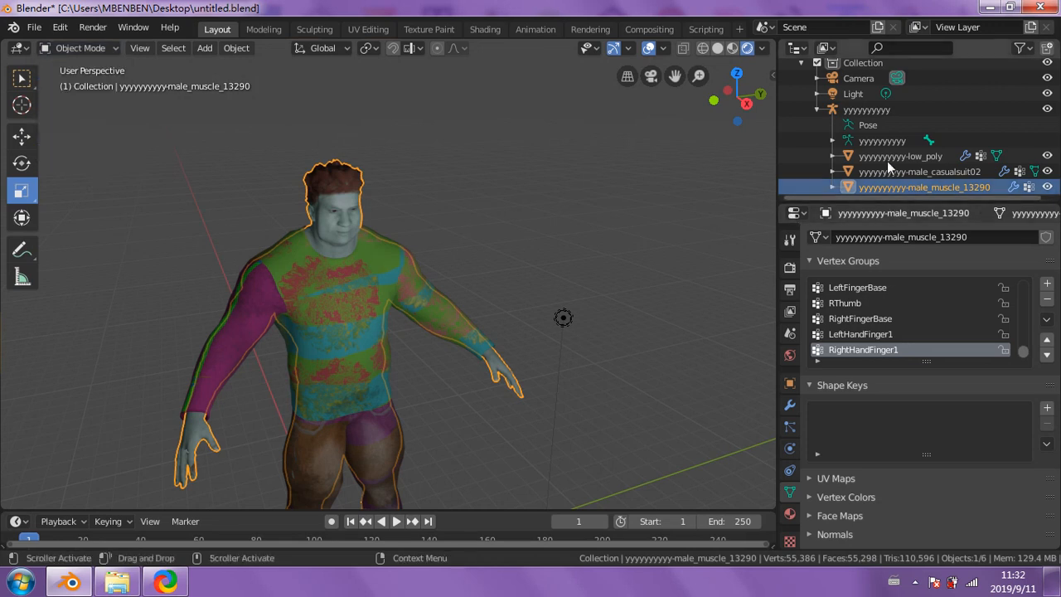
- Reselect the character's armature and switch it first to Pose Mode and finally to Edit Mode
{"action": "left_click", "coordinate": [871, 112]}
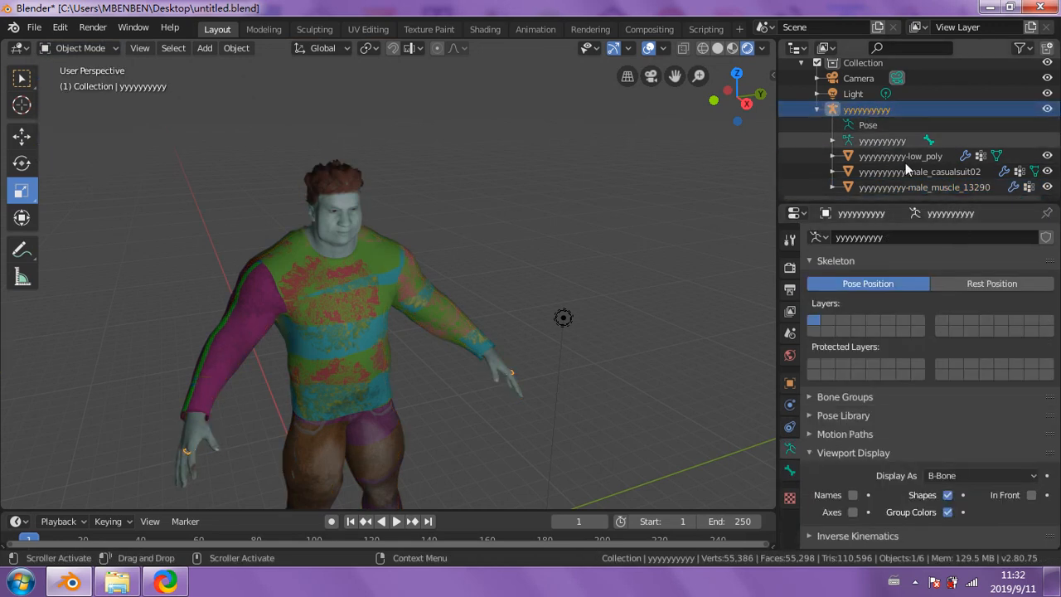
{"action": "left_click", "coordinate": [102, 49]}
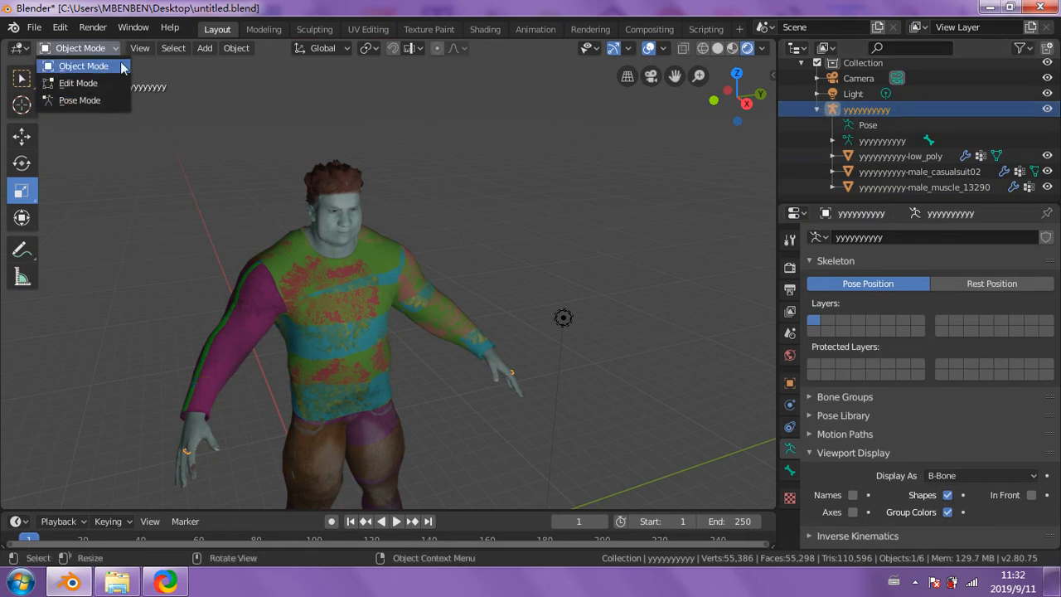
{"action": "left_click", "coordinate": [122, 67]}
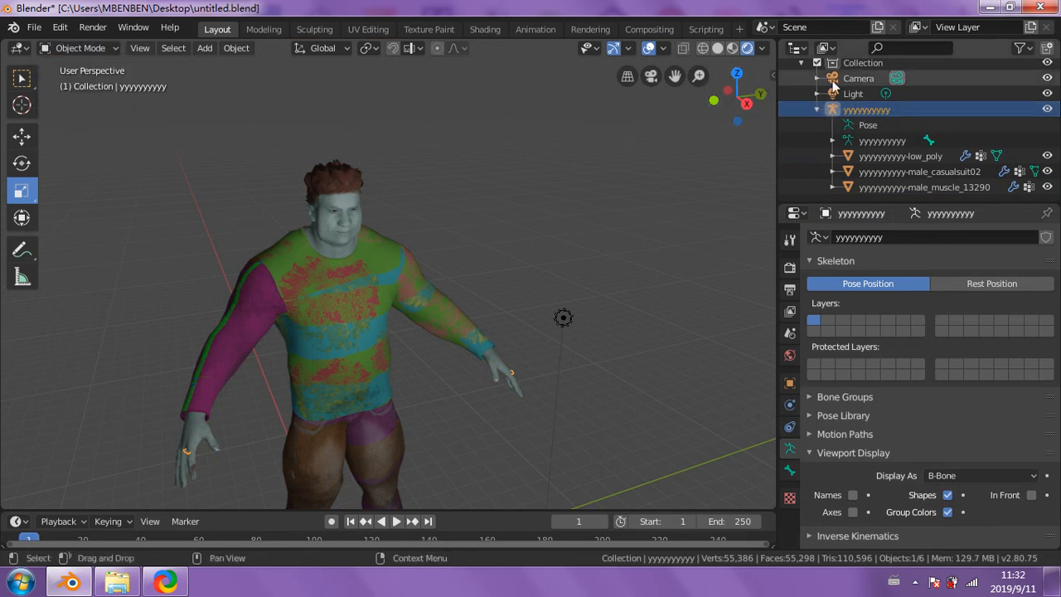
{"action": "left_click", "coordinate": [99, 48]}
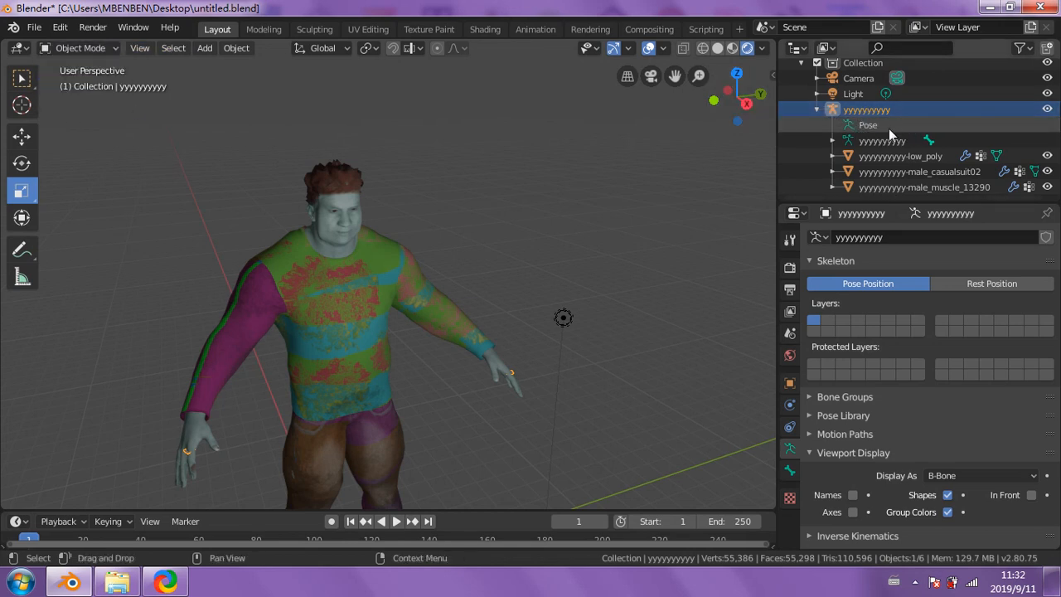
{"action": "left_click", "coordinate": [866, 130]}
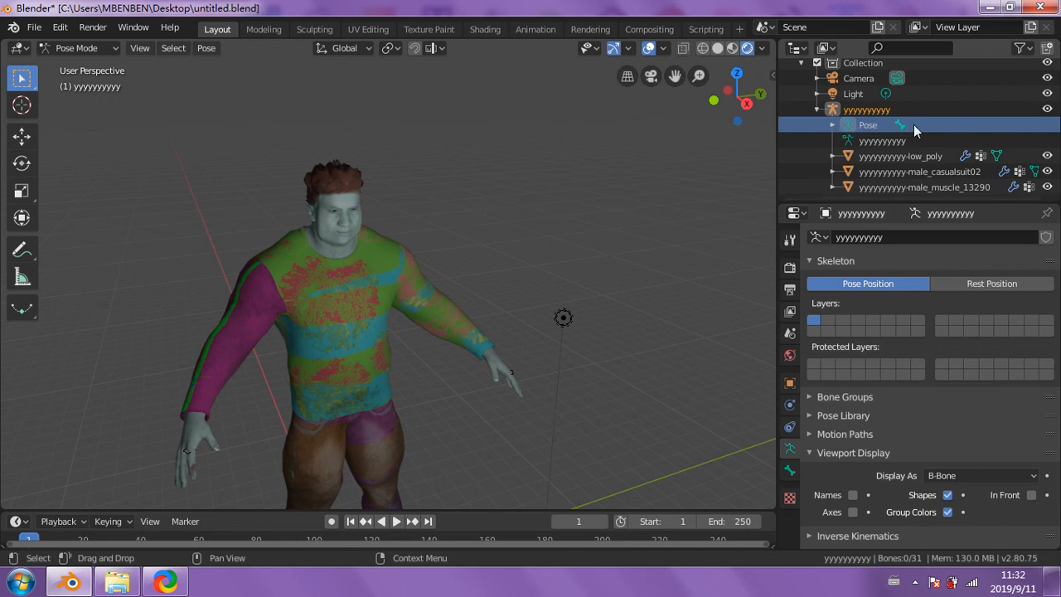
{"action": "left_click", "coordinate": [881, 146]}
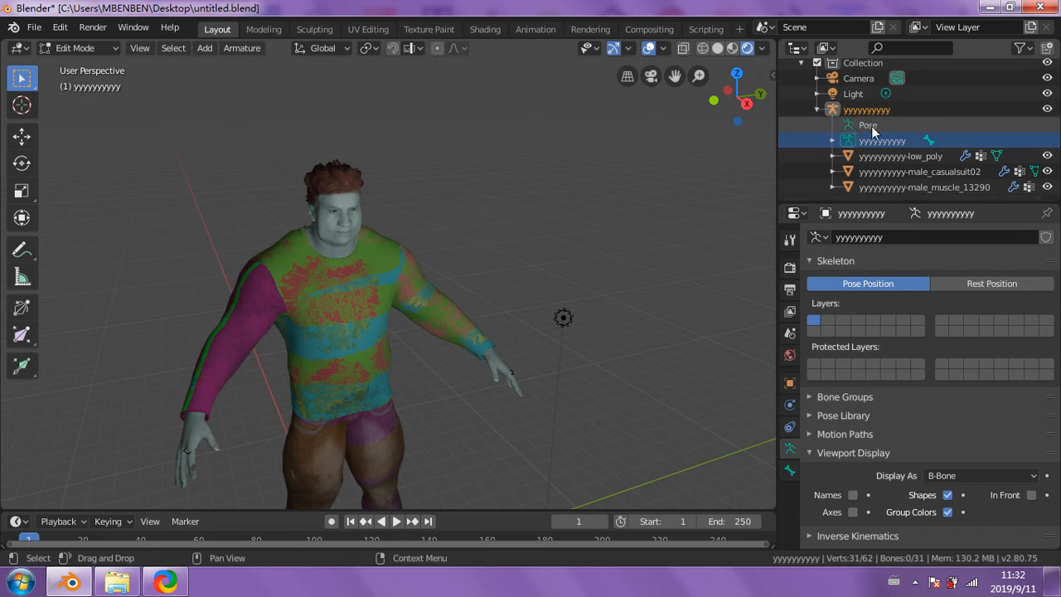
- Select the character's armature yyyyyyyyyy, collapse its hierarchy in the outliner and switch it from Edit Mode to Pose Mode
{"action": "left_click", "coordinate": [857, 113]}
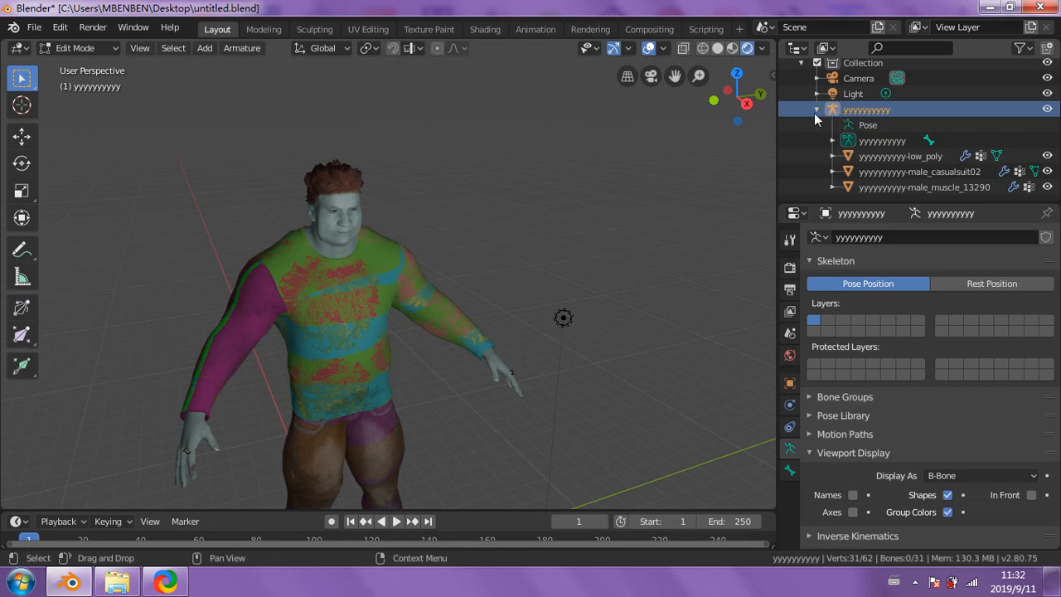
{"action": "left_click", "coordinate": [816, 110]}
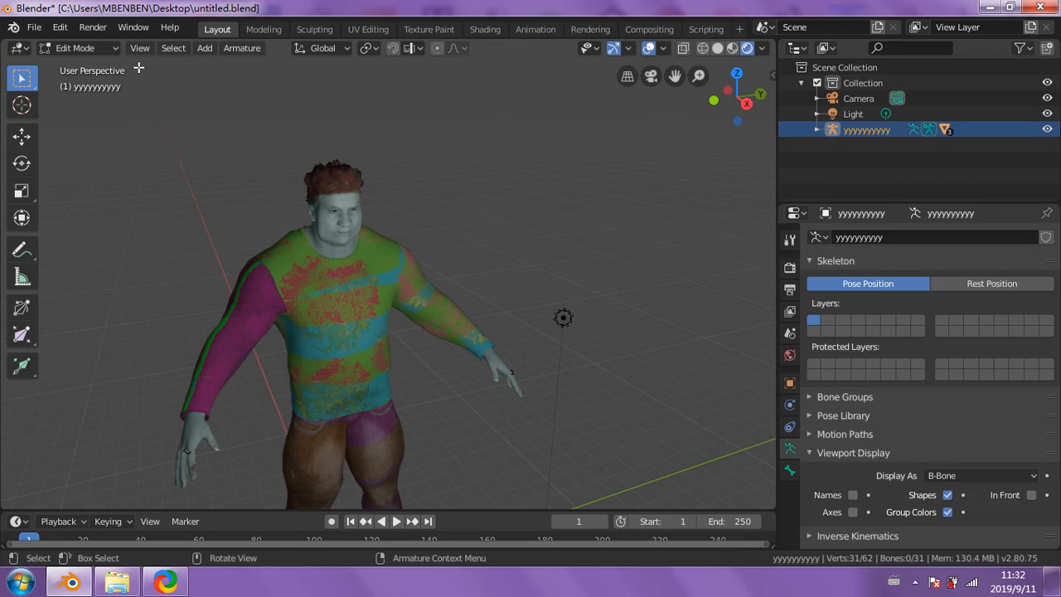
{"action": "left_click", "coordinate": [113, 50]}
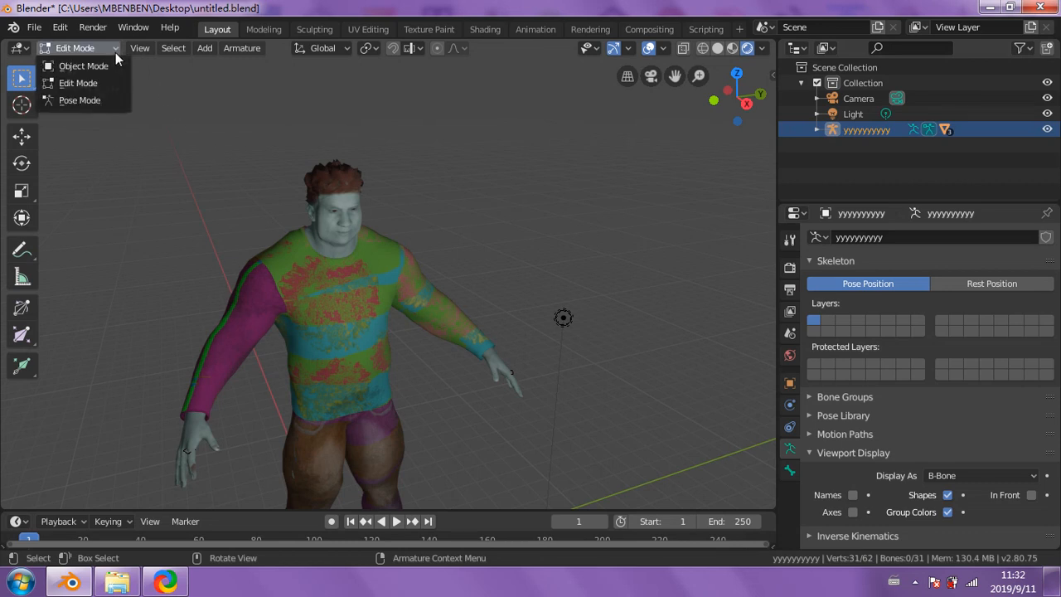
{"action": "left_click", "coordinate": [72, 100]}
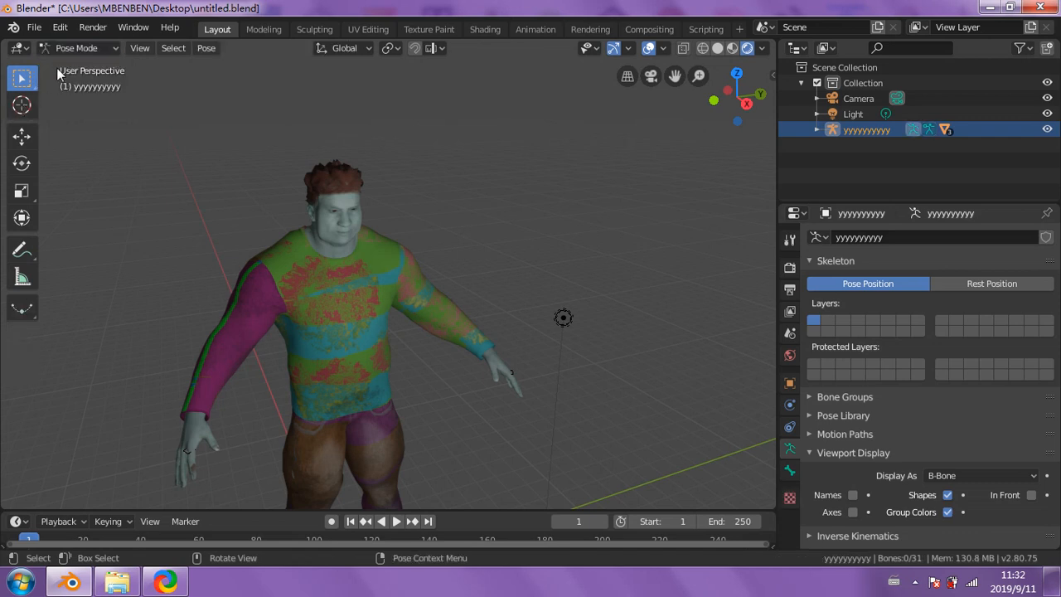
{"action": "left_click", "coordinate": [79, 48]}
{"action": "left_click", "coordinate": [75, 101]}
{"action": "left_click", "coordinate": [81, 50]}
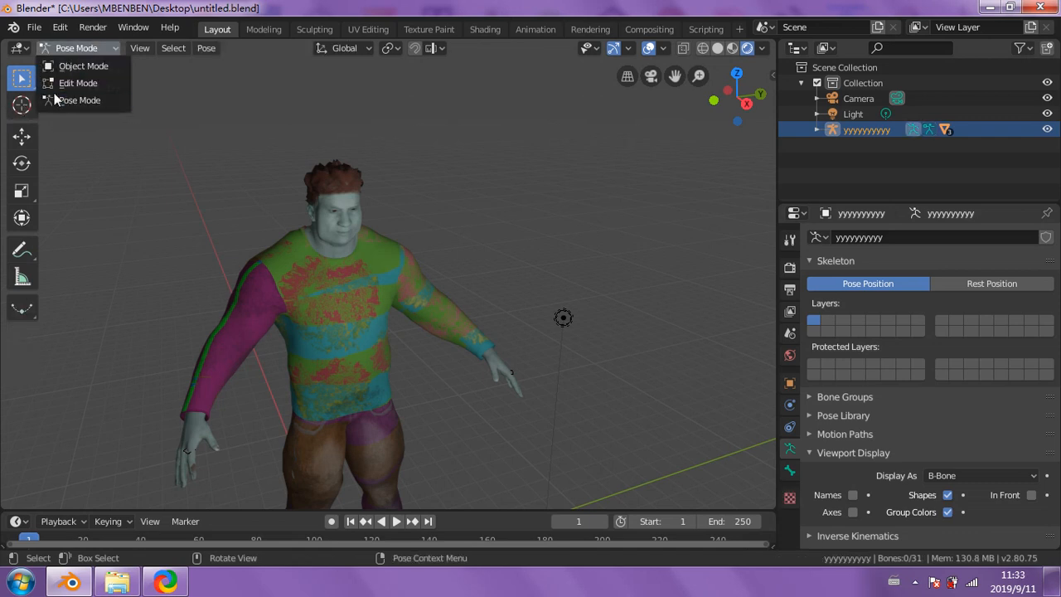
{"action": "left_click", "coordinate": [54, 97]}
- Enable In Front in the armature's viewport display so its bones are drawn over the character's meshes
{"action": "scroll", "coordinate": [544, 259], "scroll_direction": "down", "scroll_amount": 2}
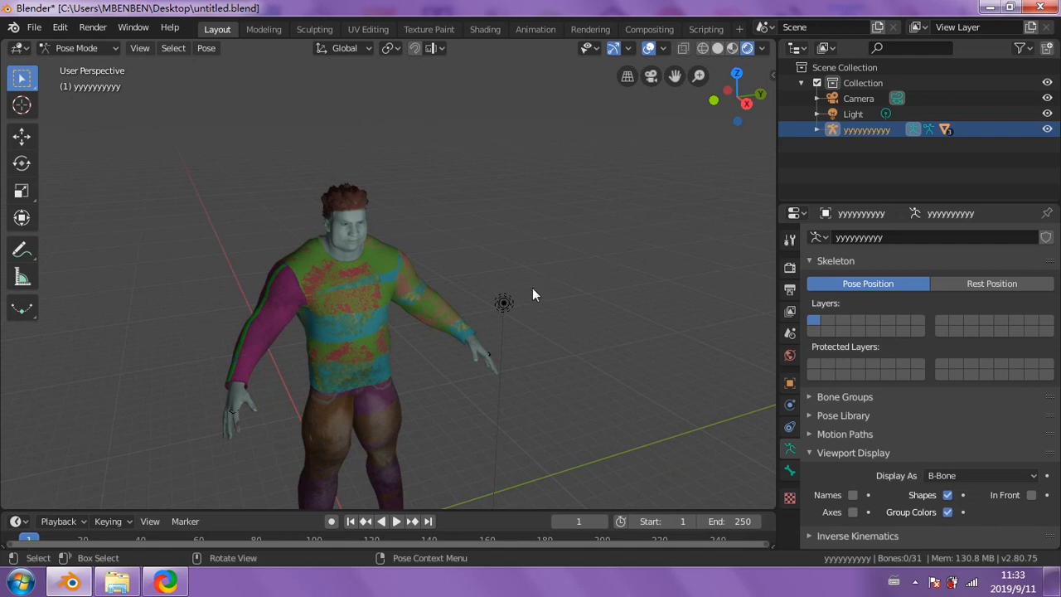
{"action": "scroll", "coordinate": [533, 294], "scroll_direction": "up", "scroll_amount": 3}
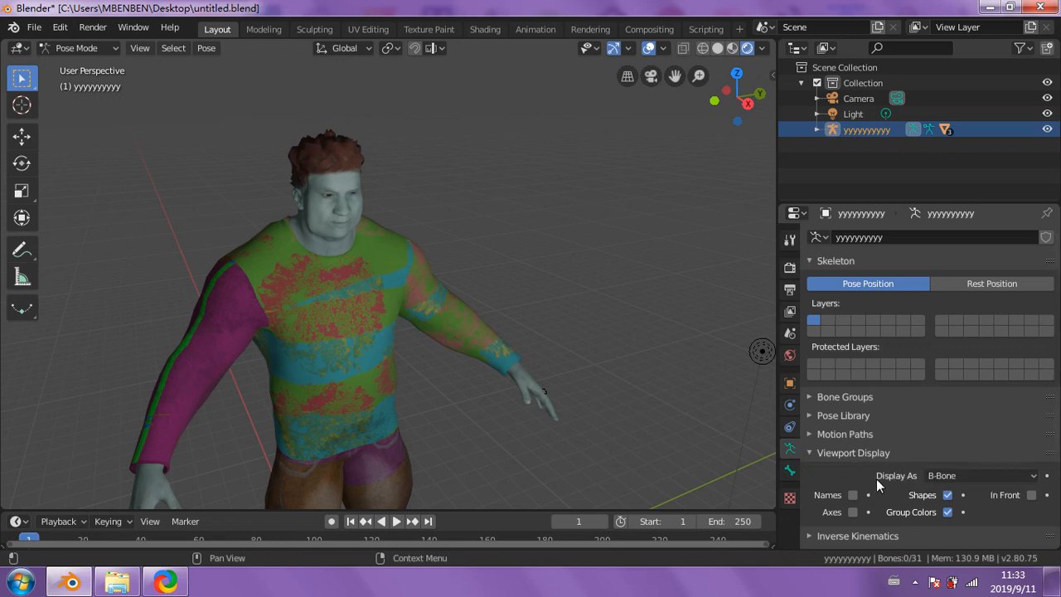
{"action": "left_click", "coordinate": [1034, 477]}
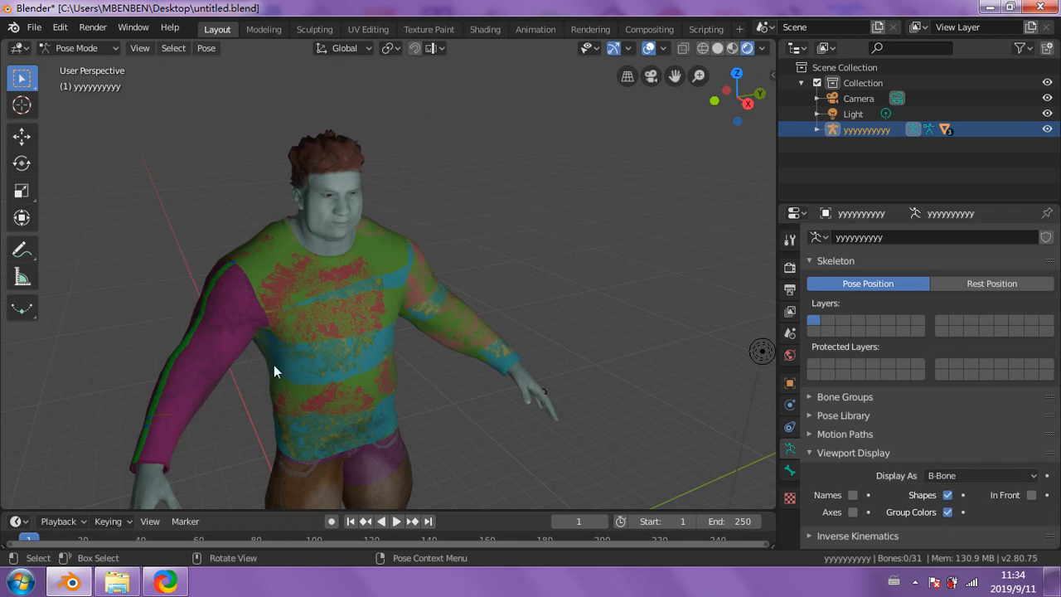
{"action": "left_click", "coordinate": [1020, 495]}
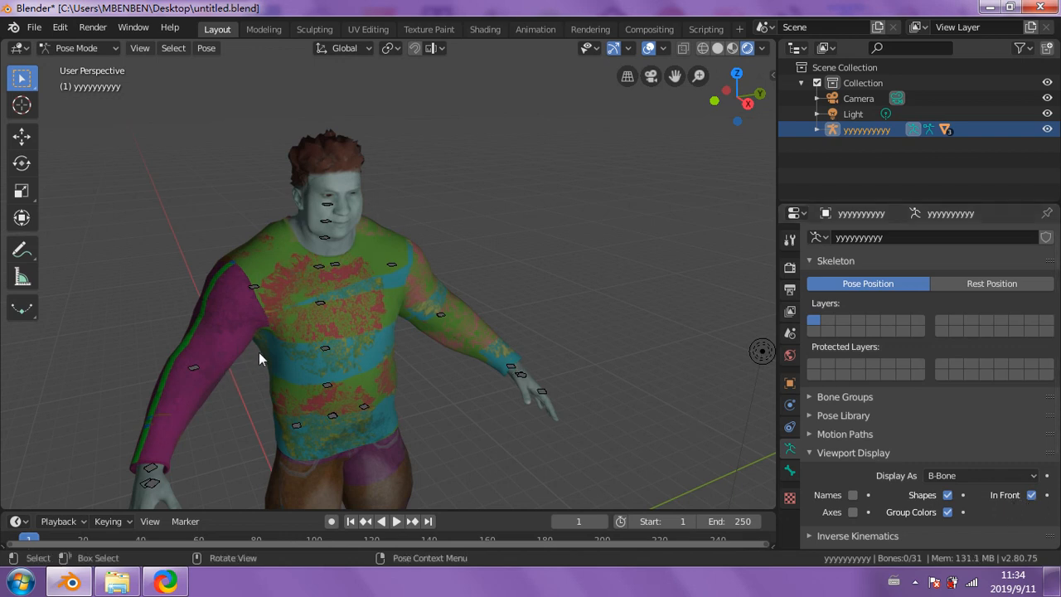
{"action": "scroll", "coordinate": [364, 319], "scroll_direction": "up", "scroll_amount": 4}
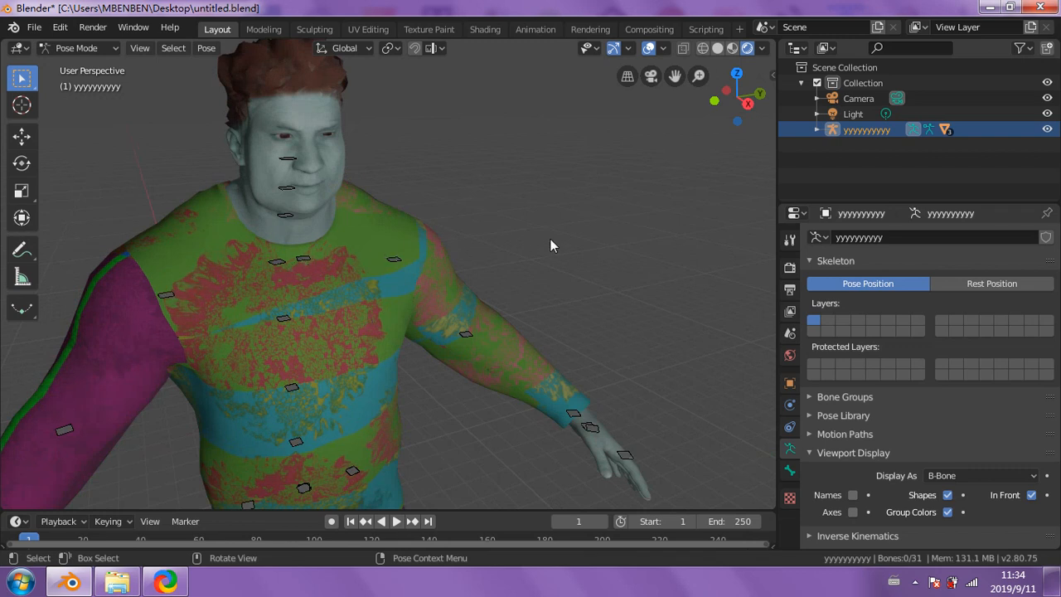
{"action": "scroll", "coordinate": [440, 265], "scroll_direction": "down", "scroll_amount": 4}
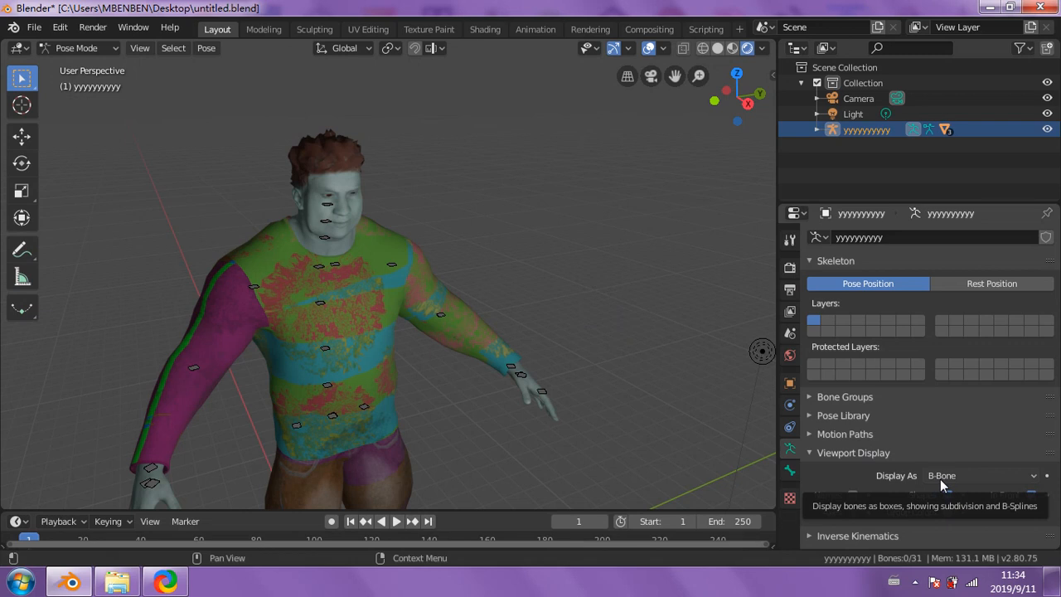
- Display the armature's bones as Octahedral, Stick and Envelope in turn to compare how they look on the body
{"action": "left_click", "coordinate": [1036, 478]}
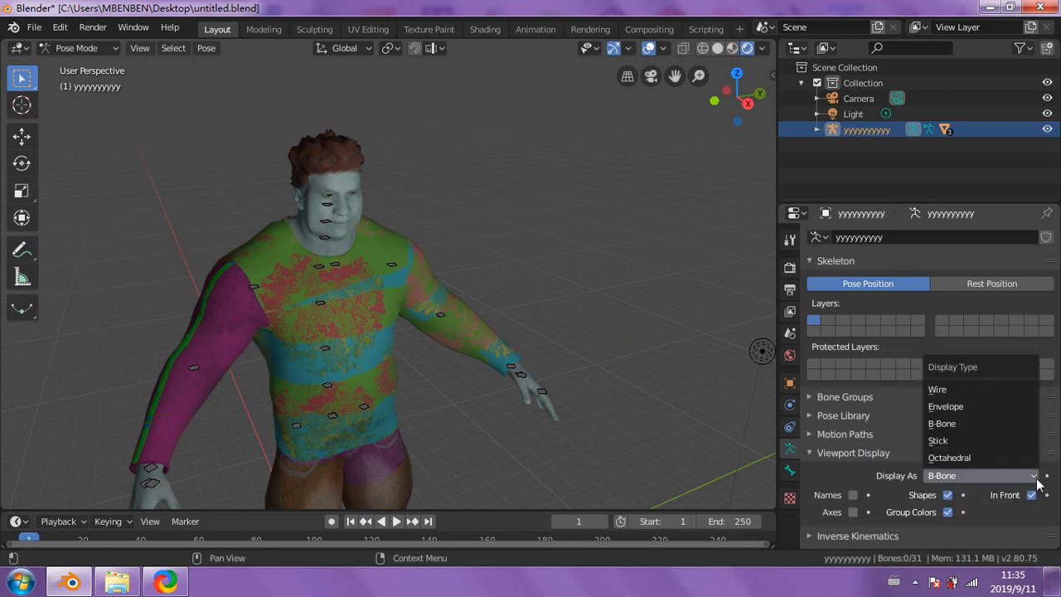
{"action": "left_click", "coordinate": [949, 457]}
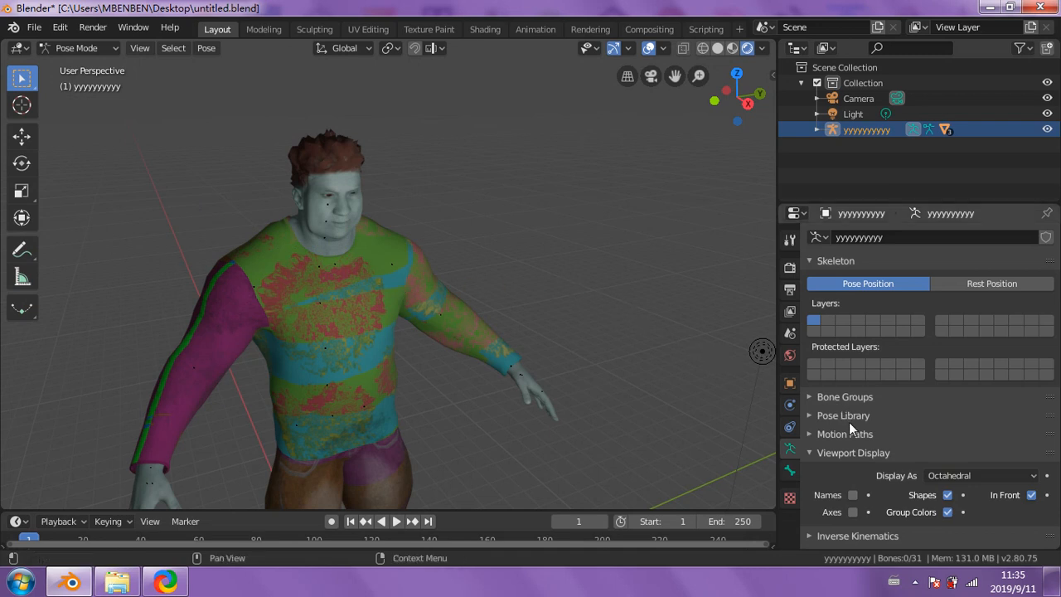
{"action": "left_click", "coordinate": [989, 477]}
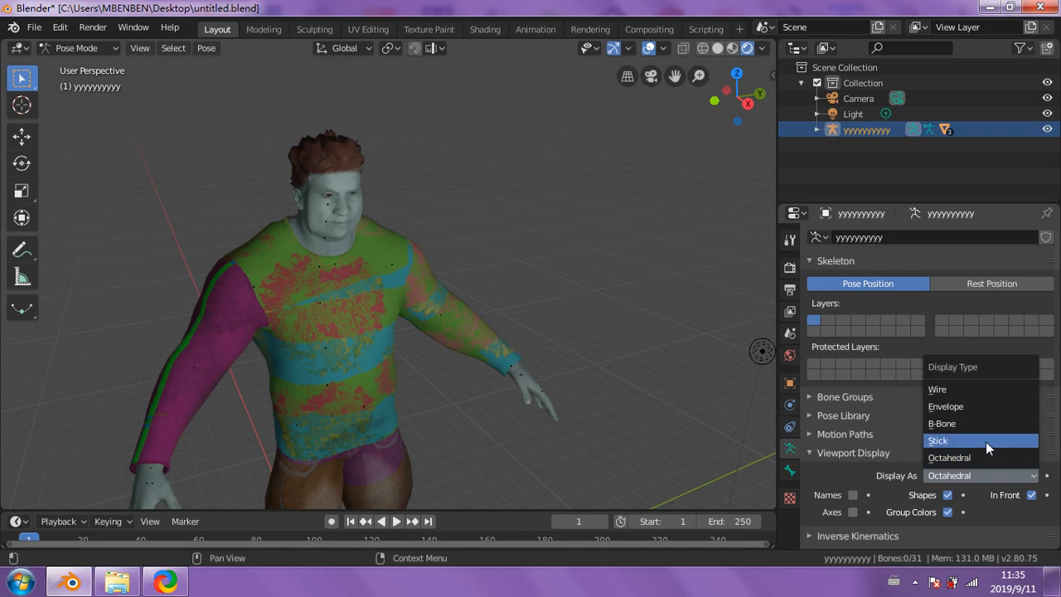
{"action": "left_click", "coordinate": [986, 441]}
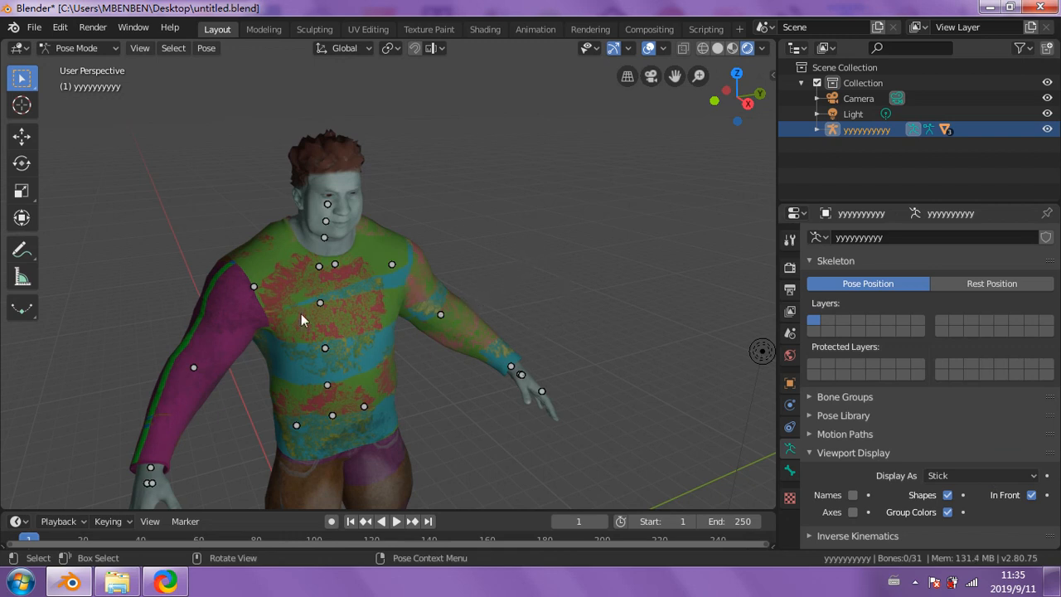
{"action": "left_click", "coordinate": [961, 478]}
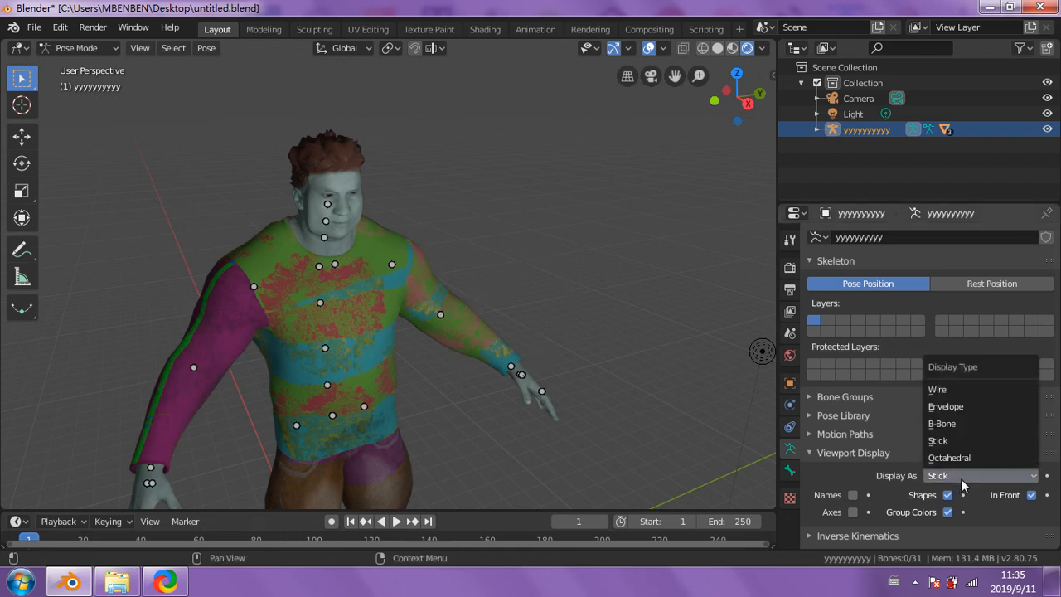
{"action": "left_click", "coordinate": [1003, 407]}
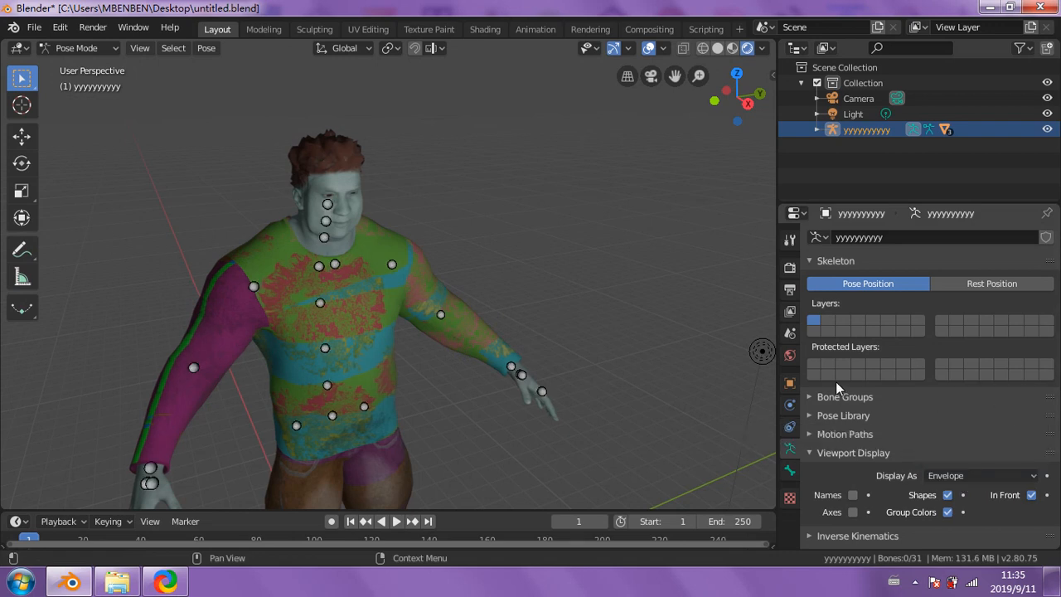
{"action": "left_click", "coordinate": [977, 476]}
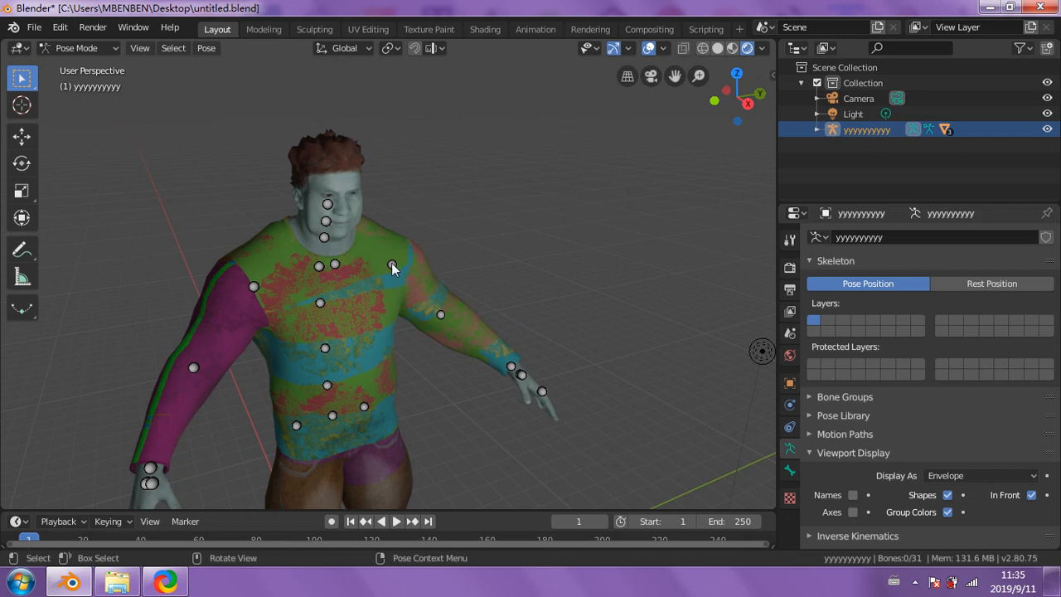
{"action": "middle_click_drag", "start_coordinate": [513, 300], "coordinate": [421, 290]}
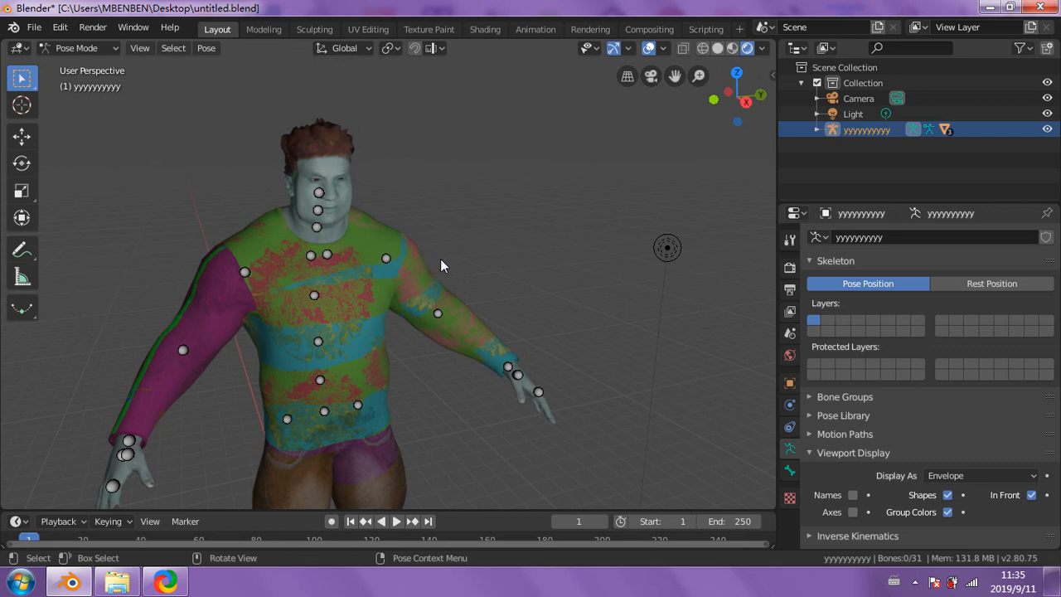
{"action": "left_click", "coordinate": [32, 88]}
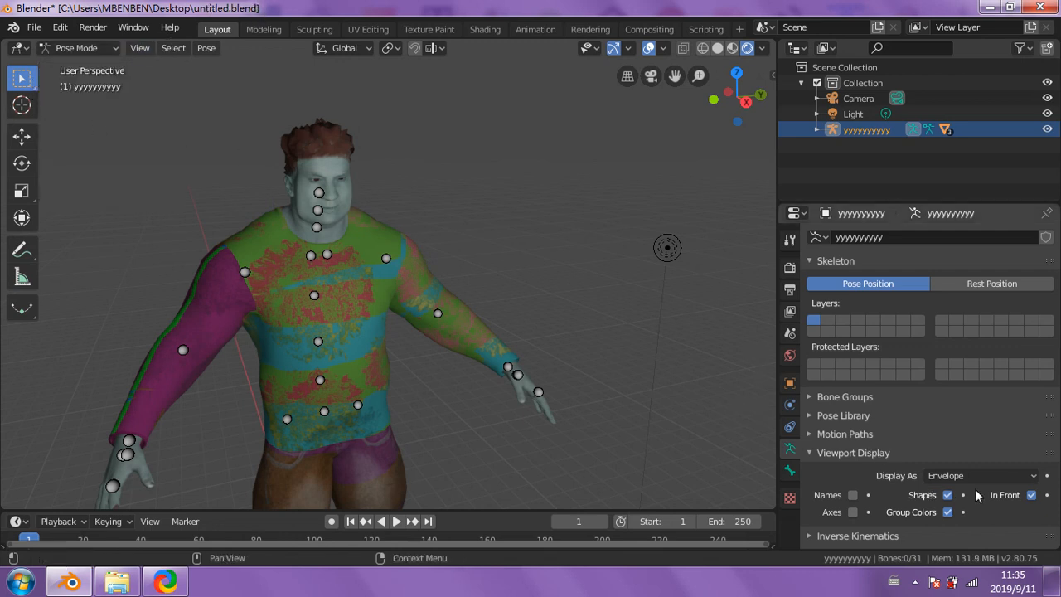
- Display the armature's bones as Wire and inspect the whole character for them
{"action": "left_click", "coordinate": [1027, 479]}
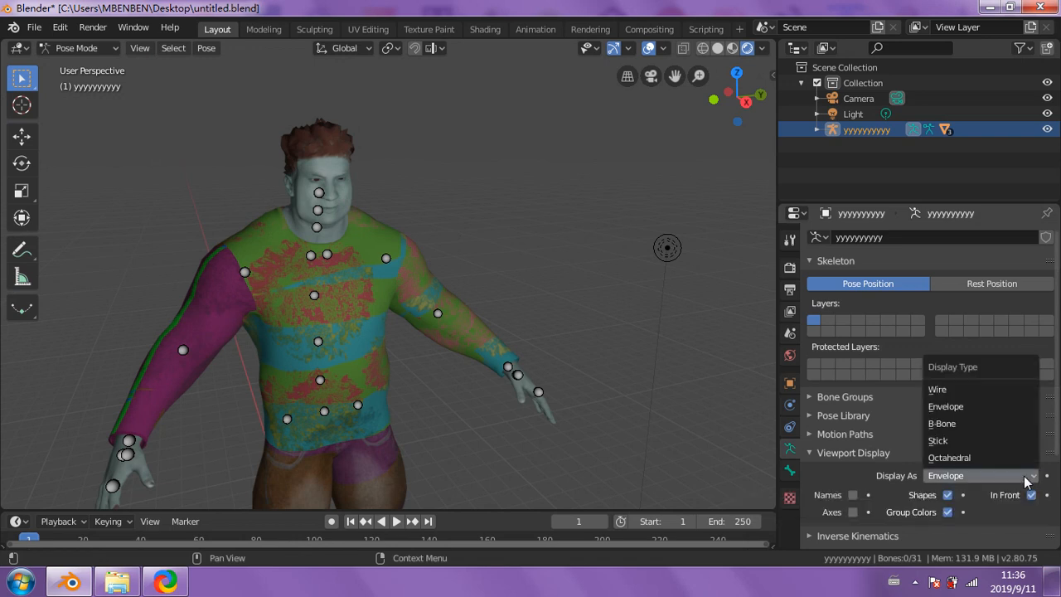
{"action": "left_click", "coordinate": [995, 389]}
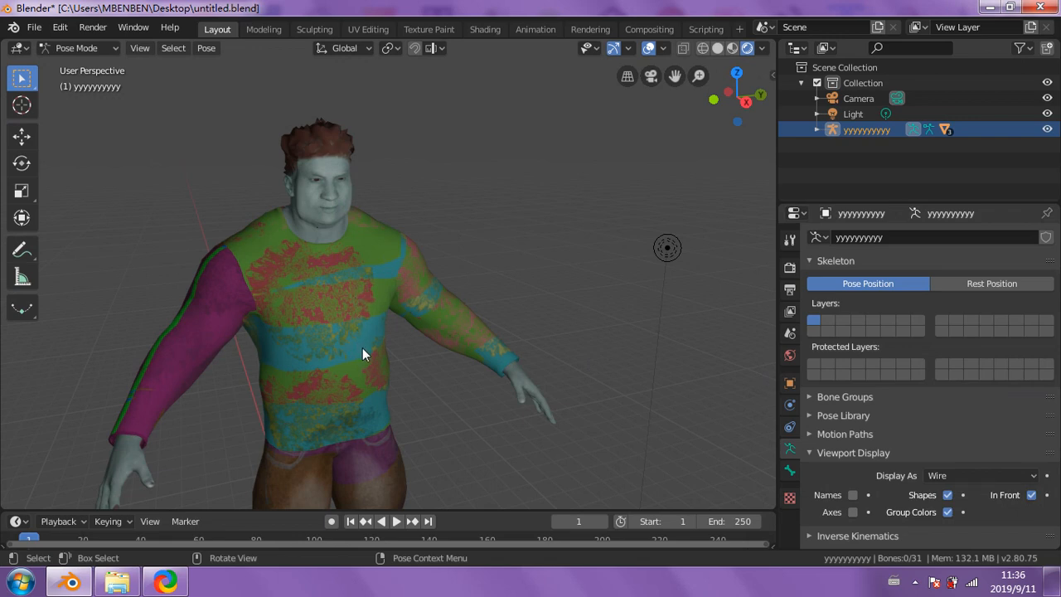
{"action": "scroll", "coordinate": [344, 328], "scroll_direction": "up", "scroll_amount": 5}
{"action": "scroll", "coordinate": [341, 319], "scroll_direction": "down", "scroll_amount": 4}
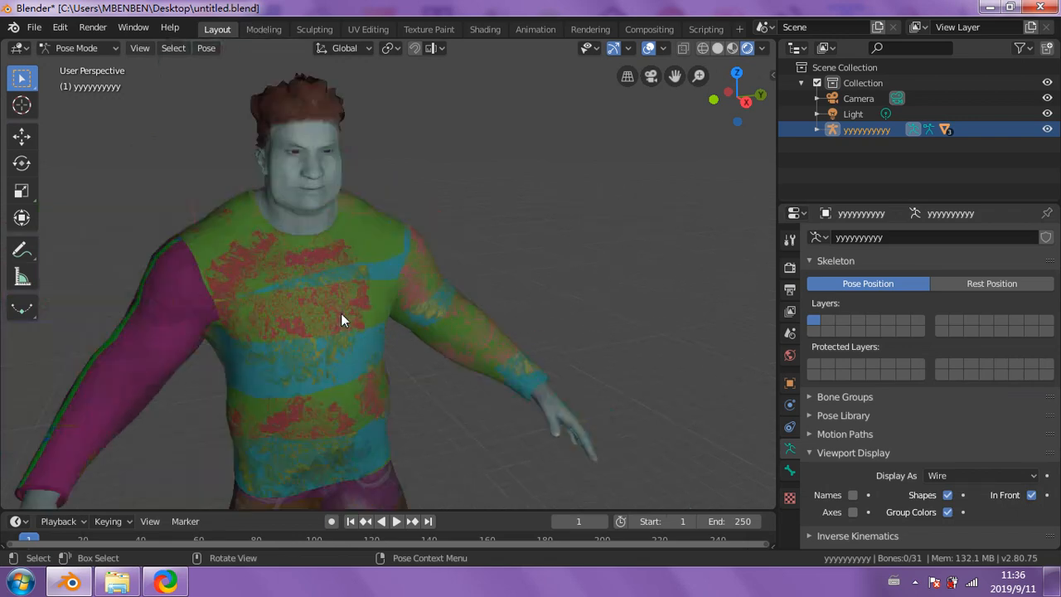
{"action": "scroll", "coordinate": [340, 313], "scroll_direction": "down", "scroll_amount": 3}
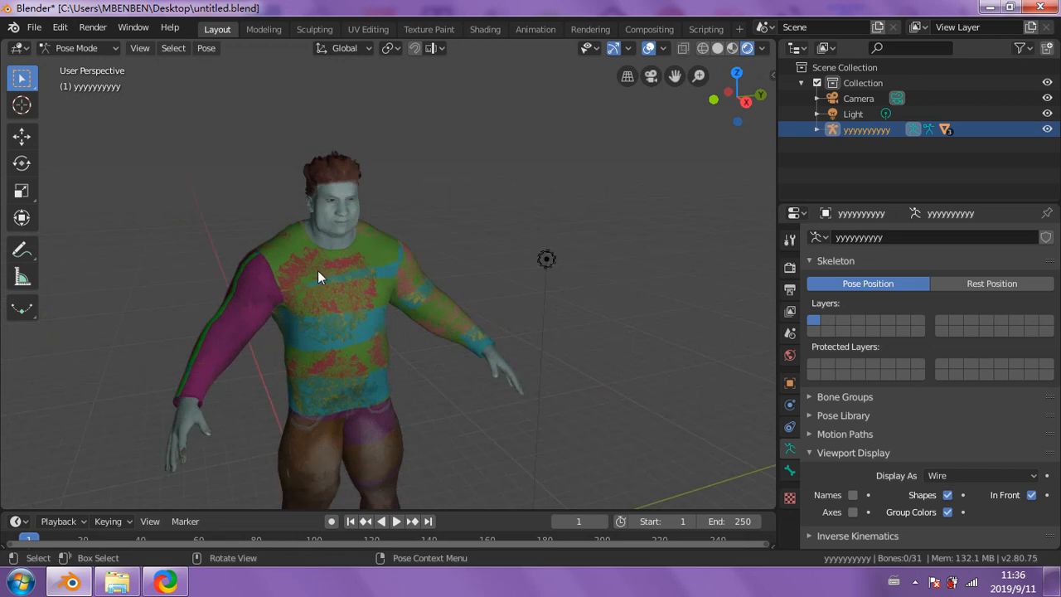
{"action": "scroll", "coordinate": [469, 430], "scroll_direction": "down", "scroll_amount": 3}
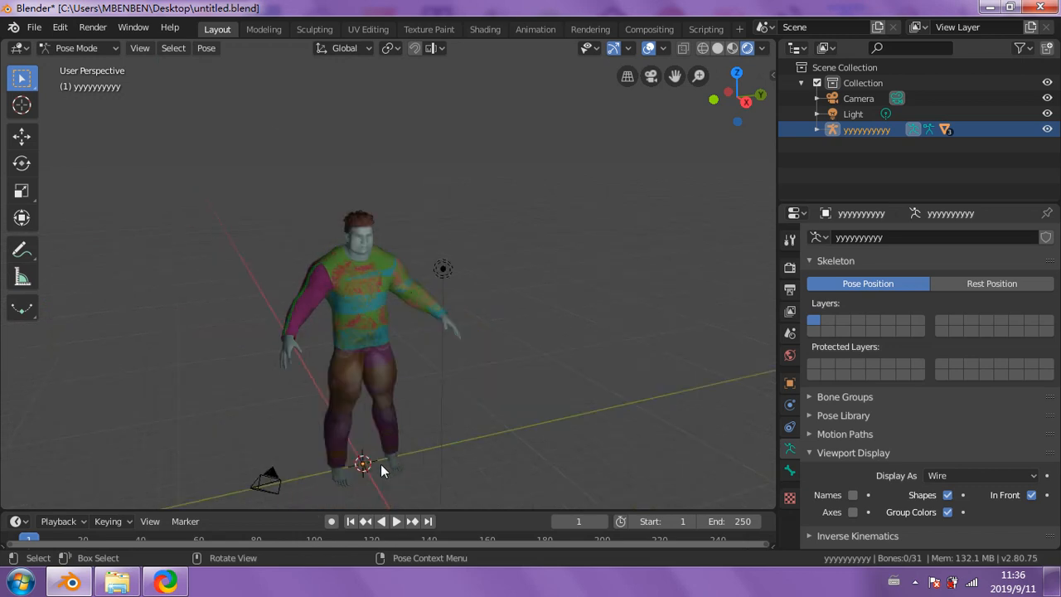
{"action": "scroll", "coordinate": [379, 463], "scroll_direction": "up", "scroll_amount": 6}
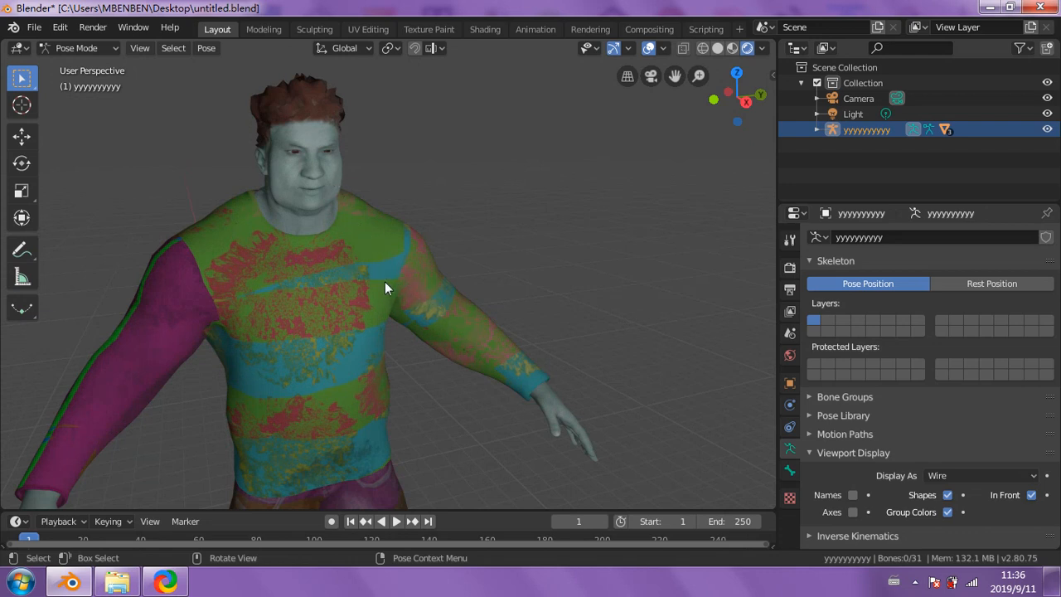
{"action": "middle_click_drag", "start_coordinate": [363, 282], "coordinate": [381, 381]}
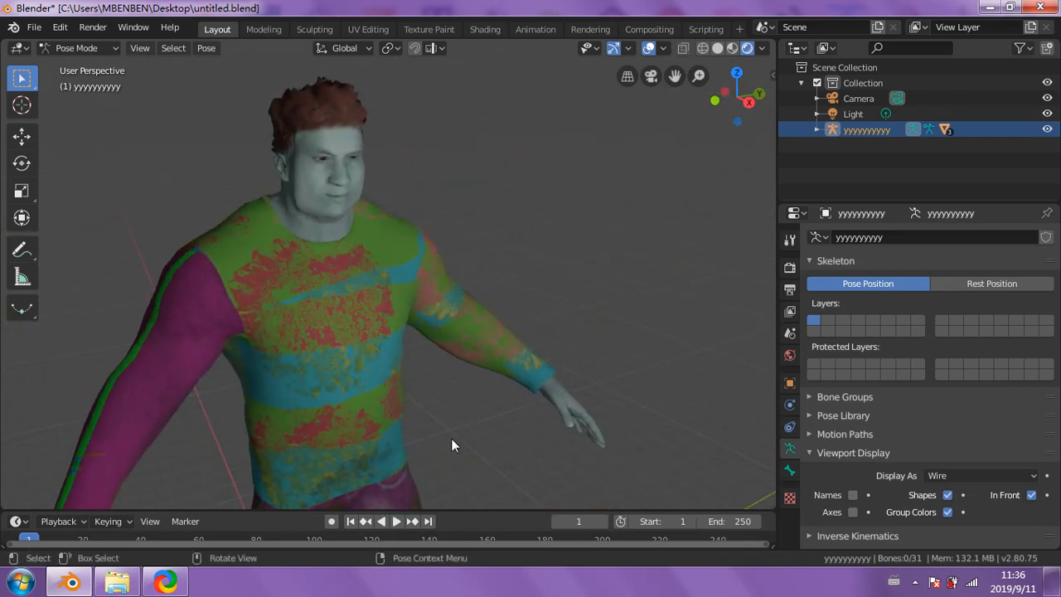
- Set the armature's bone display type back to B-Bone and check the bone markers on the upper body
{"action": "left_click", "coordinate": [1025, 476]}
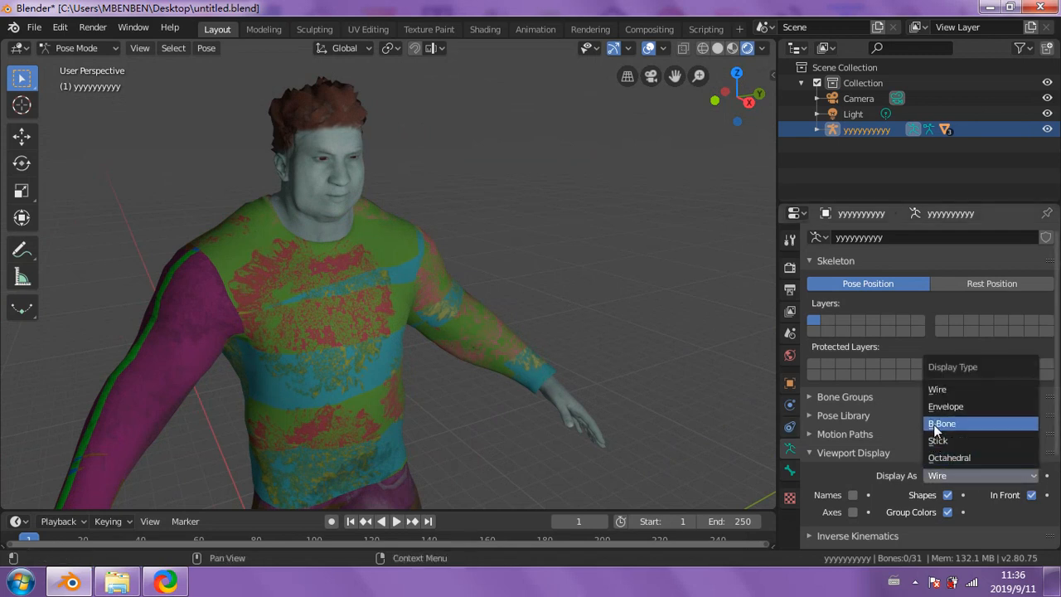
{"action": "left_click", "coordinate": [934, 473]}
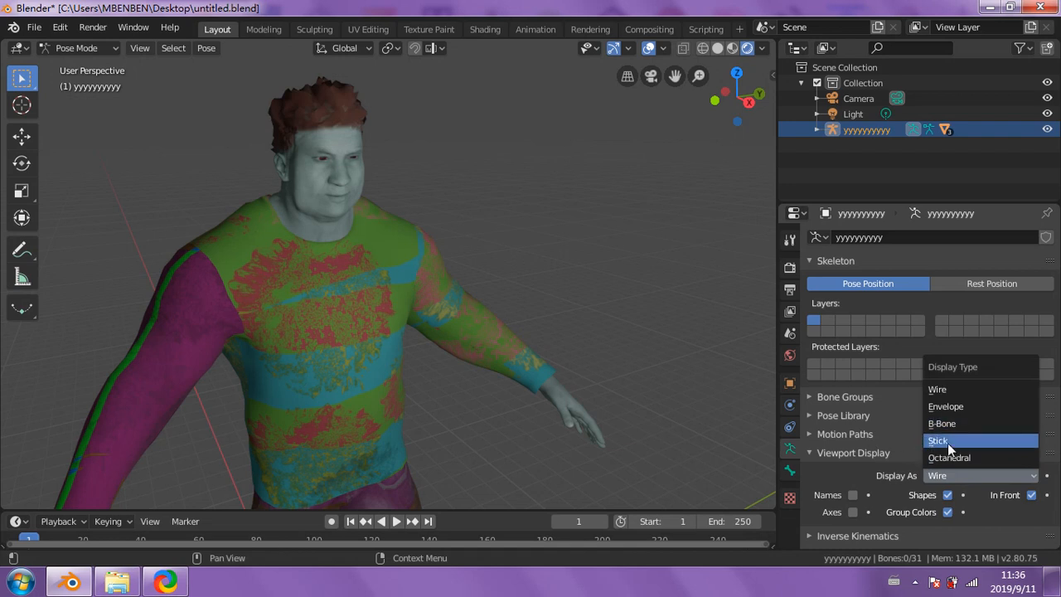
{"action": "left_click", "coordinate": [937, 424]}
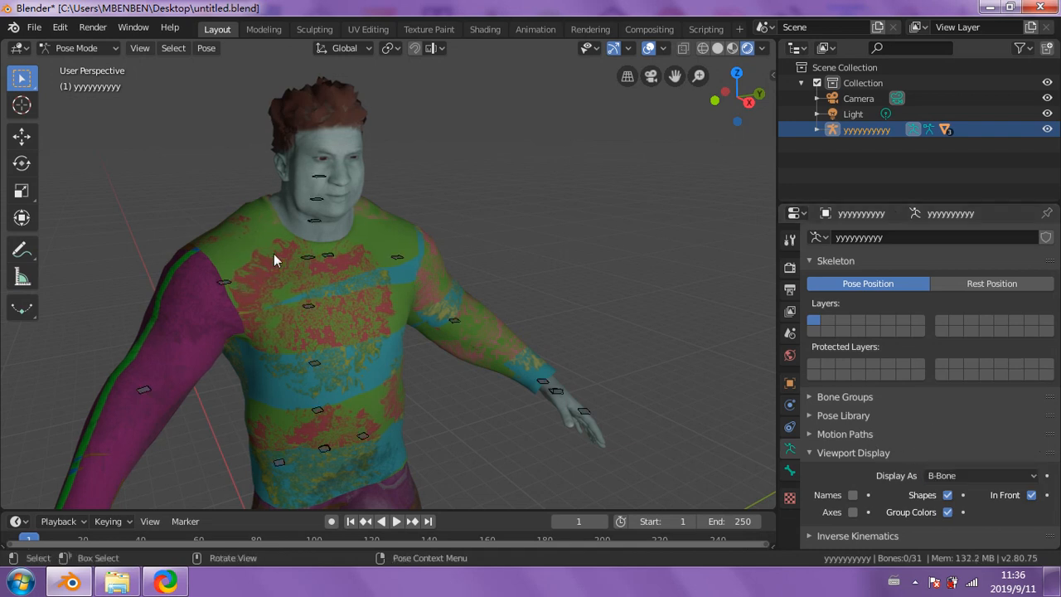
{"action": "scroll", "coordinate": [337, 355], "scroll_direction": "up", "scroll_amount": 2}
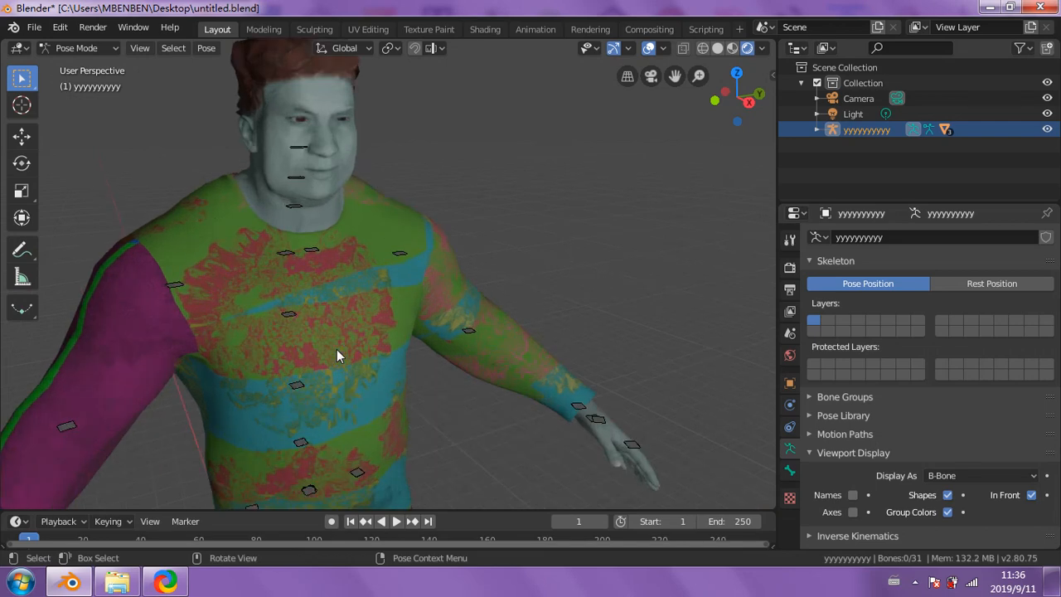
{"action": "scroll", "coordinate": [336, 349], "scroll_direction": "down", "scroll_amount": 3}
{"action": "middle_click_drag", "start_coordinate": [383, 367], "coordinate": [366, 388]}
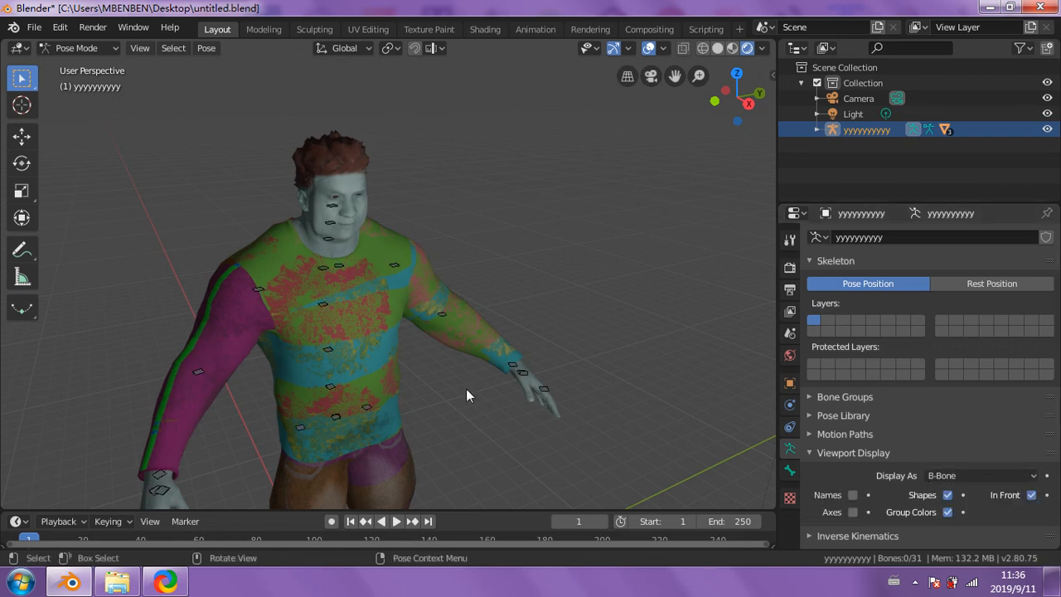
- Switch the selection tool from Select Box to plain Select and select the Neck bone
{"action": "left_click", "coordinate": [329, 239]}
{"action": "left_click_drag", "start_coordinate": [30, 92], "coordinate": [37, 92]}
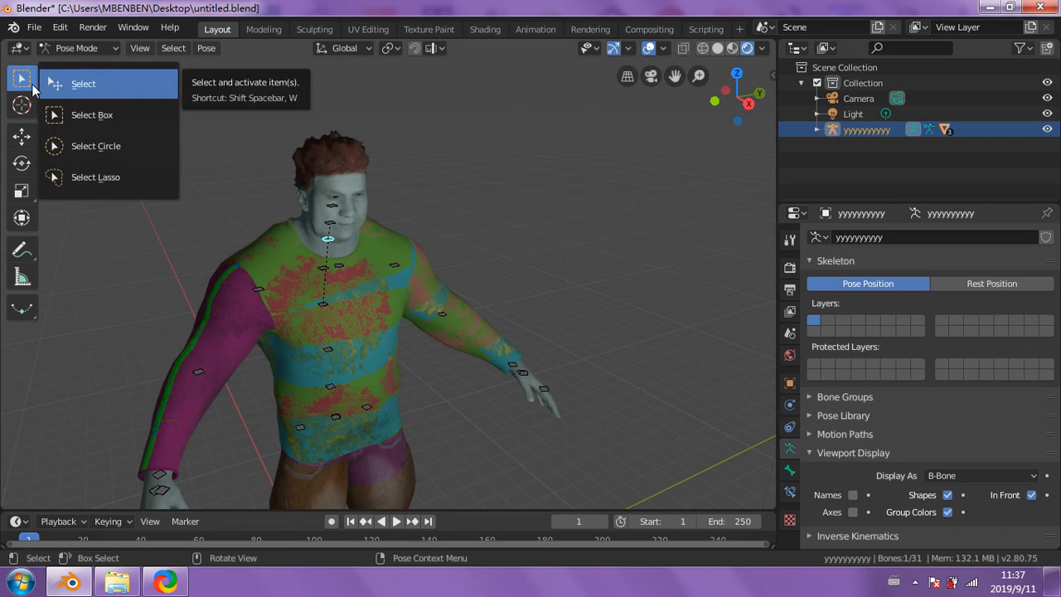
{"action": "left_click", "coordinate": [89, 90]}
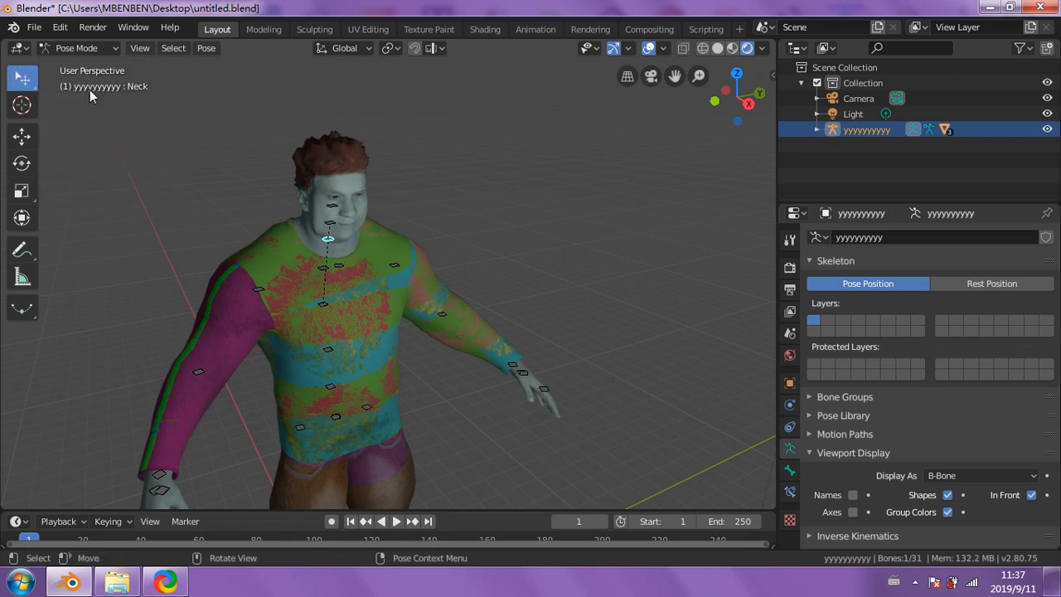
{"action": "left_click", "coordinate": [30, 82]}
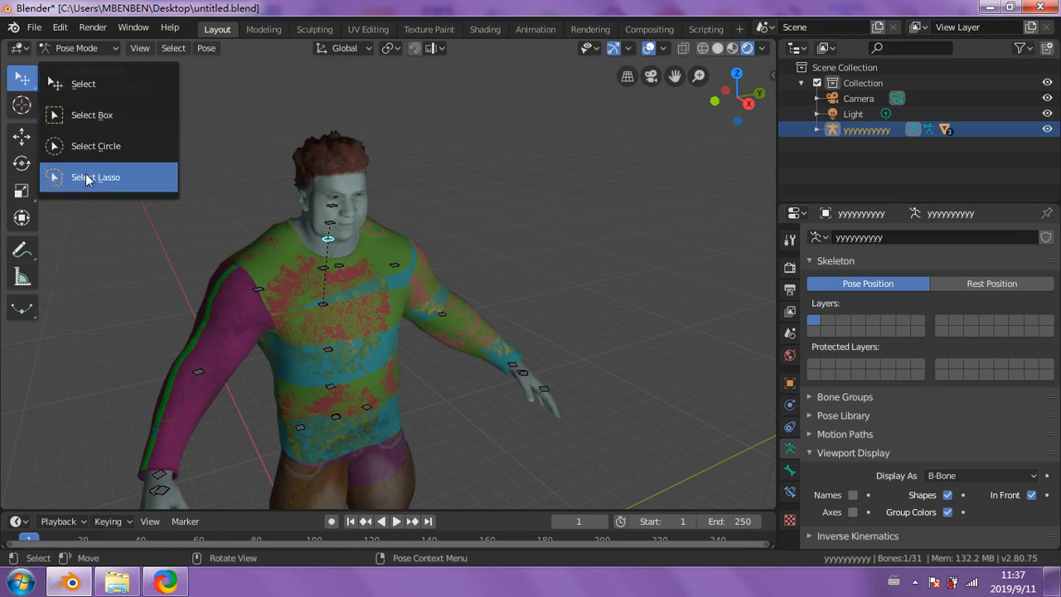
{"action": "left_click", "coordinate": [63, 83]}
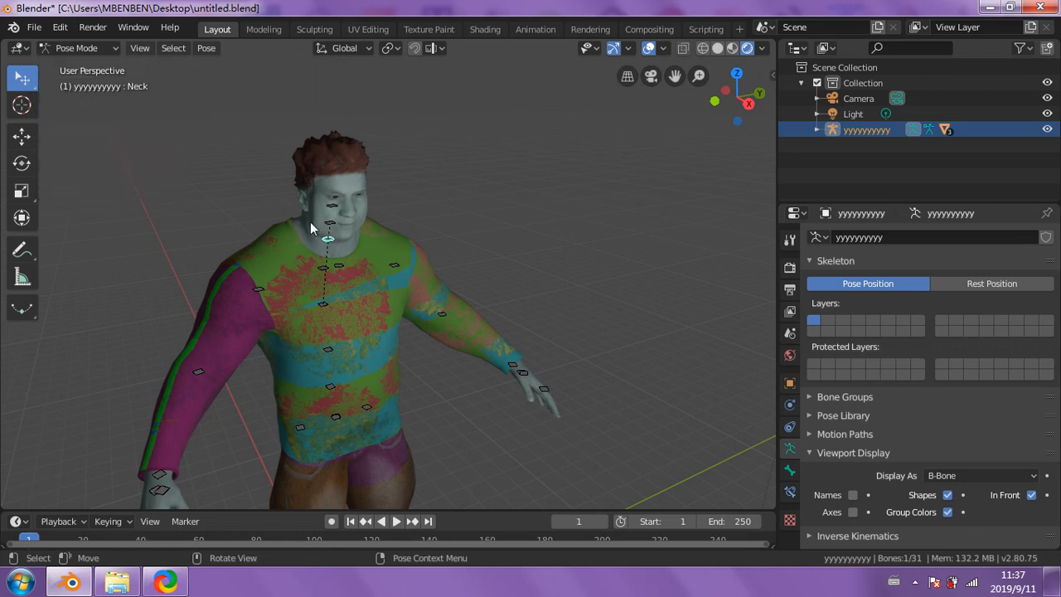
{"action": "left_click", "coordinate": [270, 207]}
{"action": "left_click", "coordinate": [327, 239]}
- Rotate the Neck bone about 33° around global Z and 13° around X, and tilt it slightly around Y to turn the head
{"action": "middle_click_drag", "start_coordinate": [437, 261], "coordinate": [529, 258]}
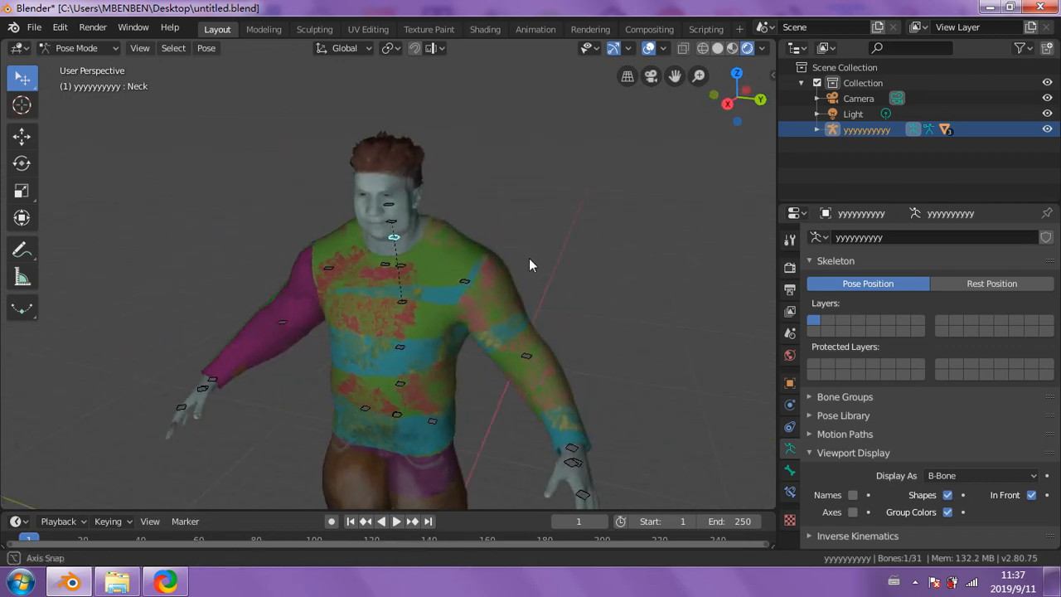
{"action": "scroll", "coordinate": [531, 255], "scroll_direction": "up", "scroll_amount": 3}
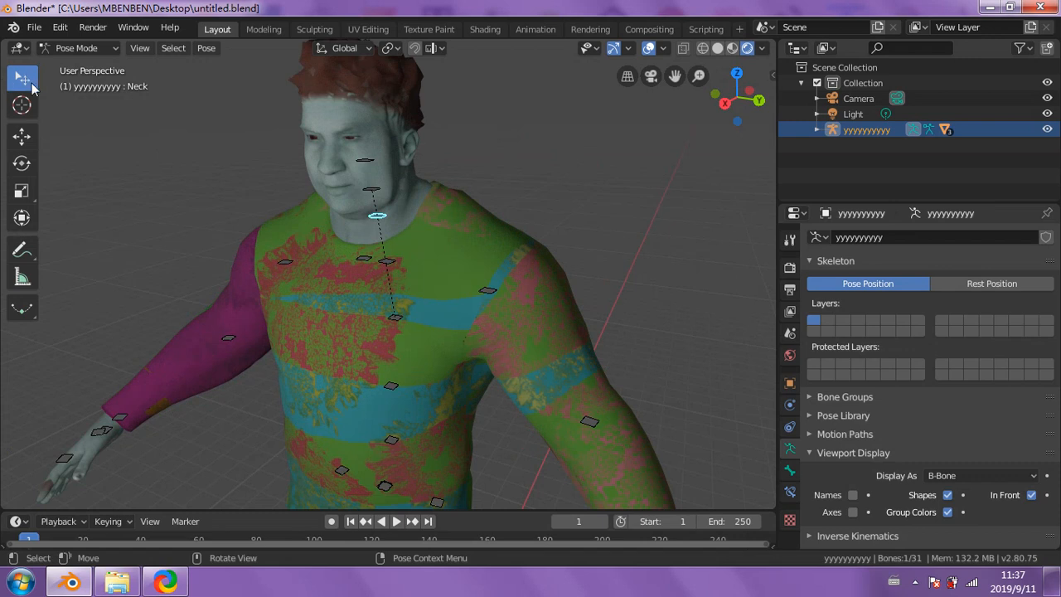
{"action": "left_click", "coordinate": [29, 166]}
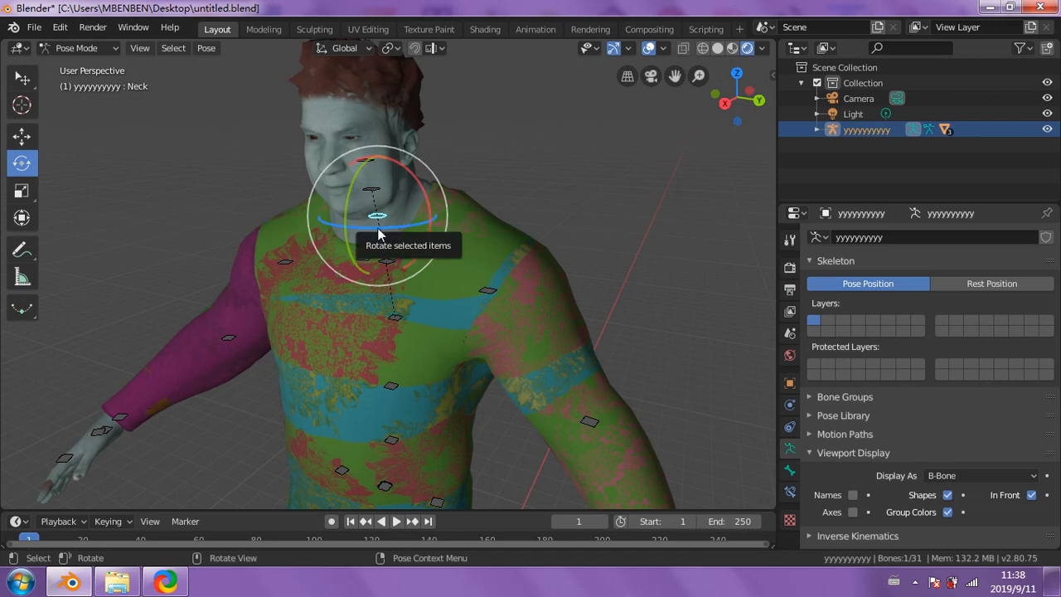
{"action": "mouse_move", "coordinate": [378, 235]}
{"action": "left_mouse_down"}
{"action": "mouse_move", "coordinate": [388, 229]}
{"action": "mouse_move", "coordinate": [379, 233]}
{"action": "left_mouse_up"}
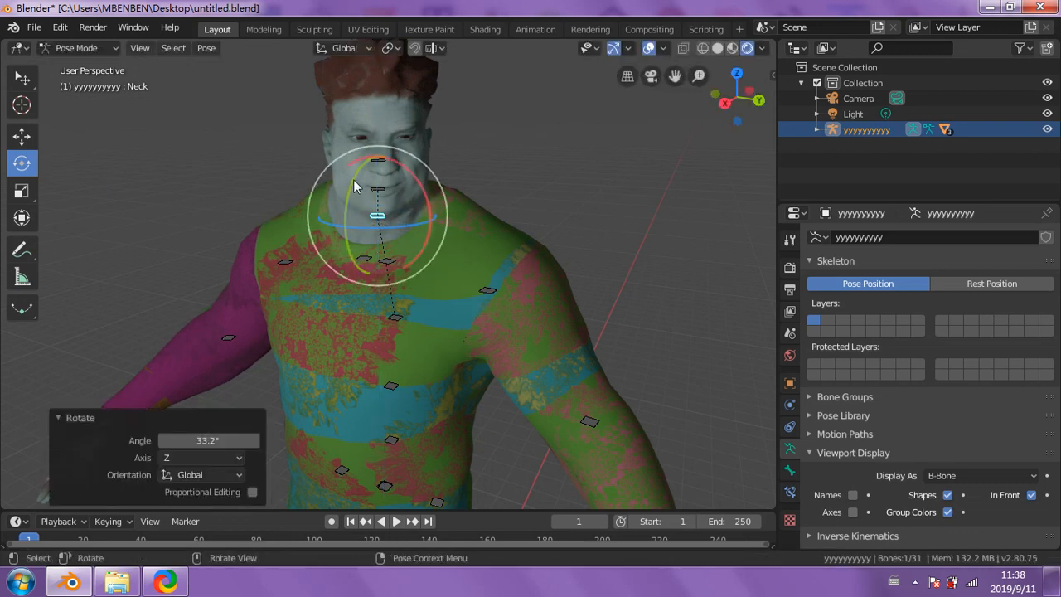
{"action": "left_click_drag", "start_coordinate": [399, 177], "coordinate": [403, 170]}
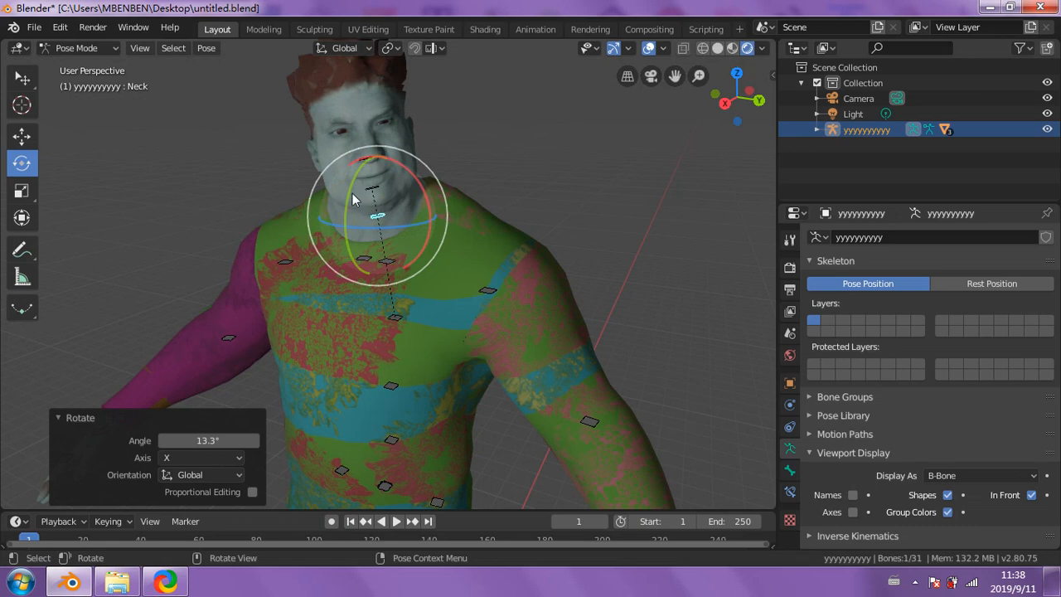
{"action": "left_click_drag", "start_coordinate": [352, 193], "coordinate": [350, 197]}
- Rotate the RightForeArm bone around the global Y axis to raise the right forearm
{"action": "middle_click_drag", "start_coordinate": [562, 234], "coordinate": [513, 225]}
{"action": "middle_click_drag", "start_coordinate": [232, 354], "coordinate": [253, 322]}
{"action": "left_click", "coordinate": [254, 324]}
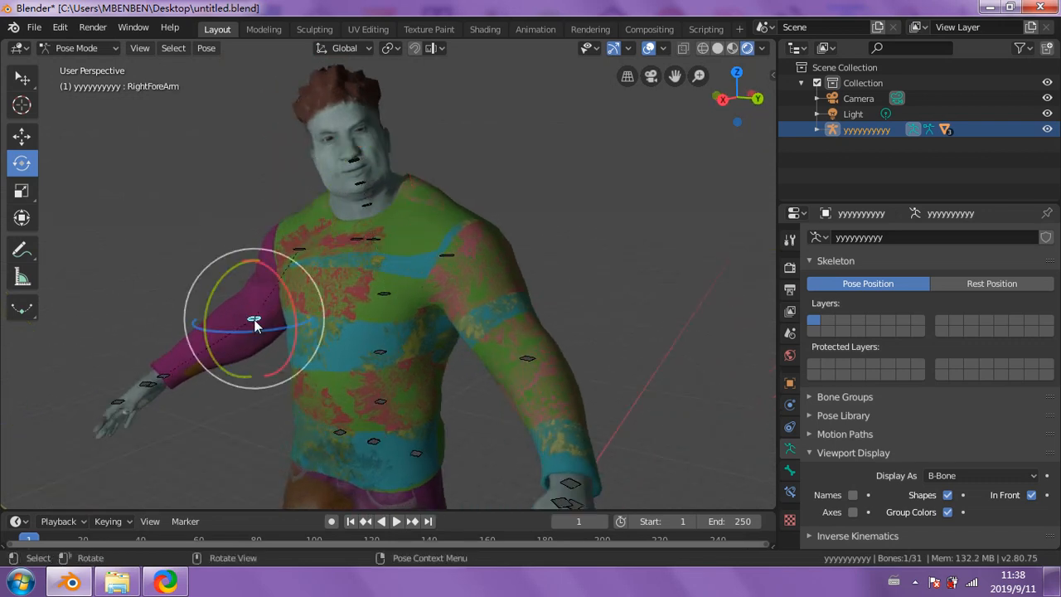
{"action": "left_click_drag", "start_coordinate": [214, 300], "coordinate": [239, 238]}
- Rotate the RightArm bone about 19° around the global Z axis
{"action": "middle_click_drag", "start_coordinate": [235, 361], "coordinate": [375, 309]}
{"action": "left_click", "coordinate": [400, 241]}
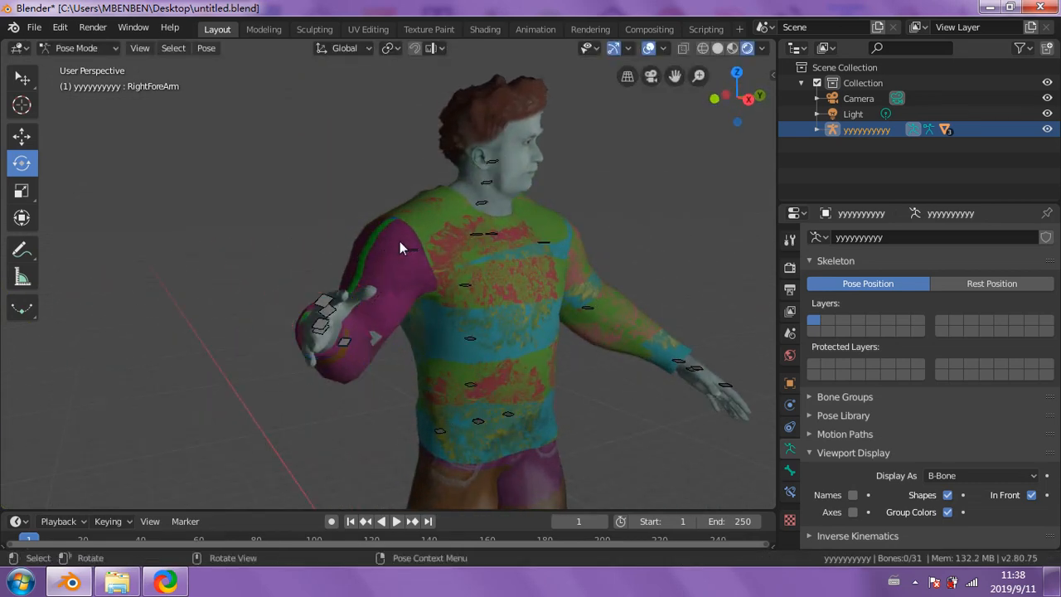
{"action": "left_click", "coordinate": [415, 254]}
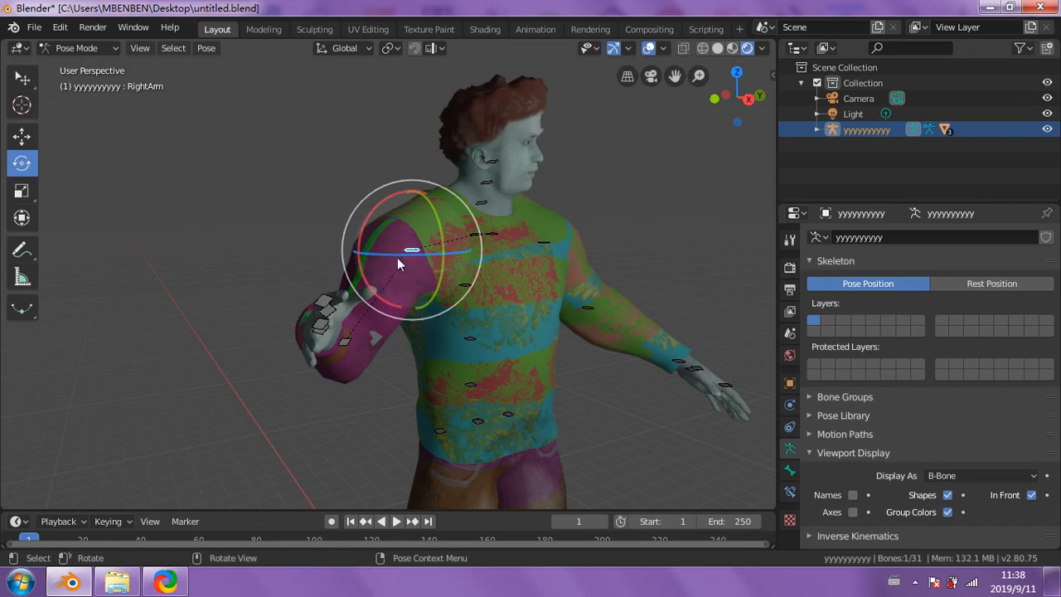
{"action": "left_click_drag", "start_coordinate": [397, 255], "coordinate": [407, 270]}
- Rotate the LeftArm bone about -3° and the LeftForeArm bone about -53° around the global Z axis
{"action": "middle_click_drag", "start_coordinate": [662, 243], "coordinate": [531, 257]}
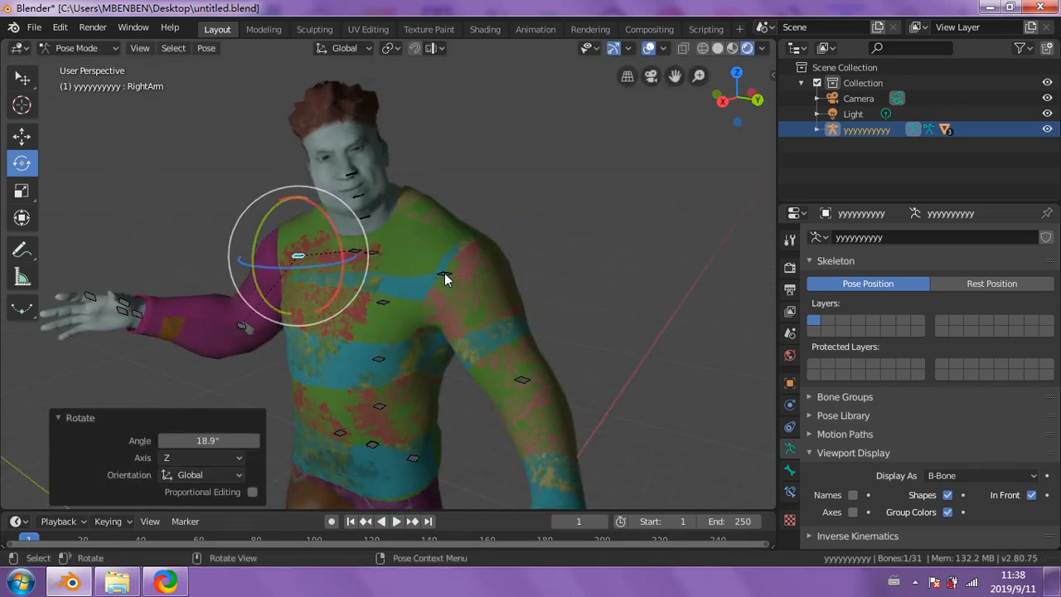
{"action": "left_click", "coordinate": [444, 273]}
{"action": "left_click_drag", "start_coordinate": [457, 288], "coordinate": [440, 266]}
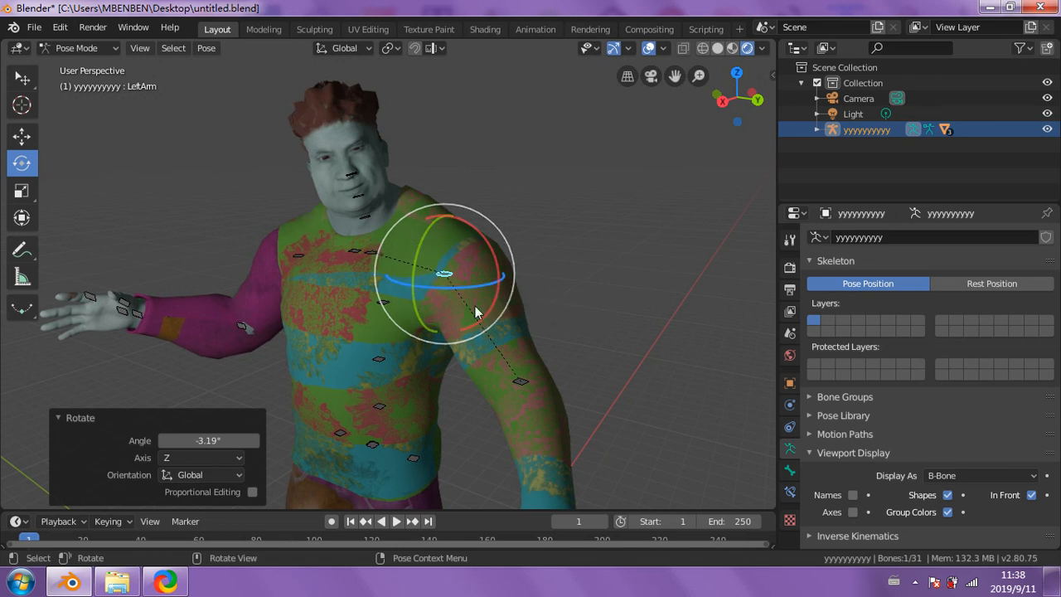
{"action": "left_click", "coordinate": [523, 384]}
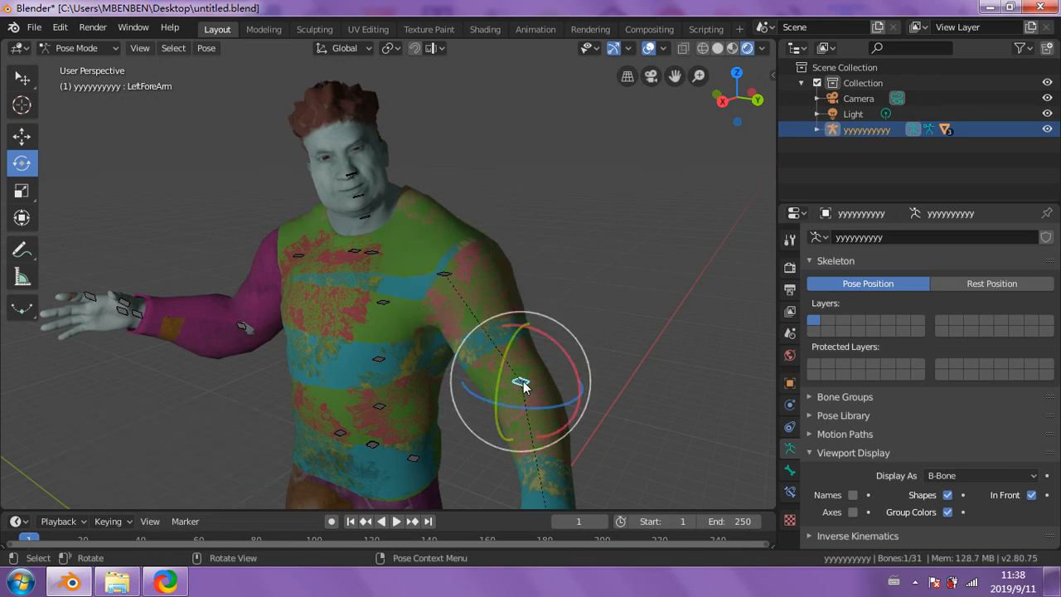
{"action": "left_click_drag", "start_coordinate": [526, 406], "coordinate": [502, 406]}
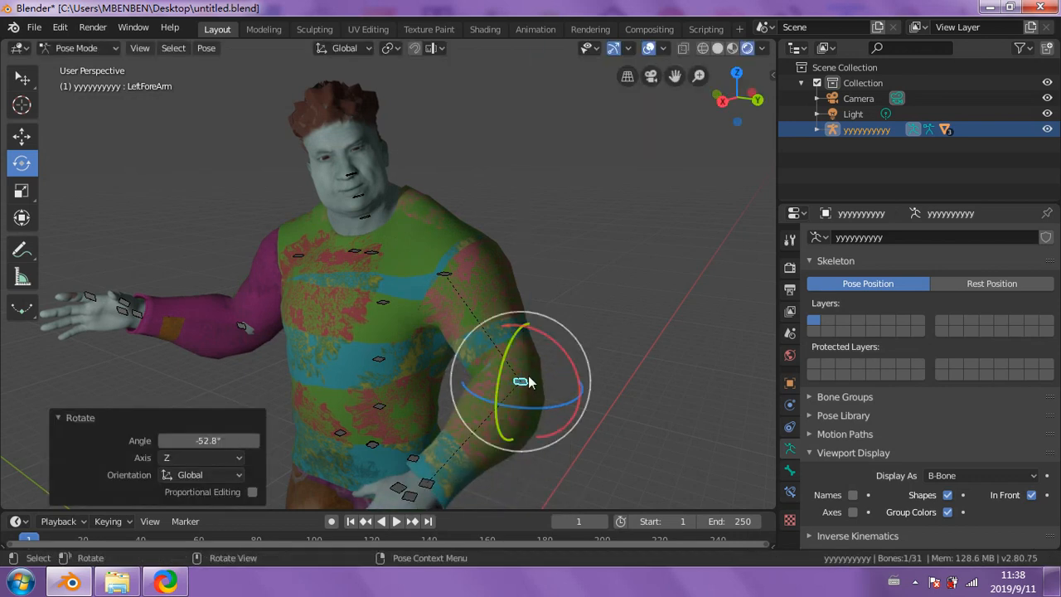
- Try raising the left arm by rotating the LeftArm bone about -20° and another -47° around the global Y axis
{"action": "left_click", "coordinate": [443, 271]}
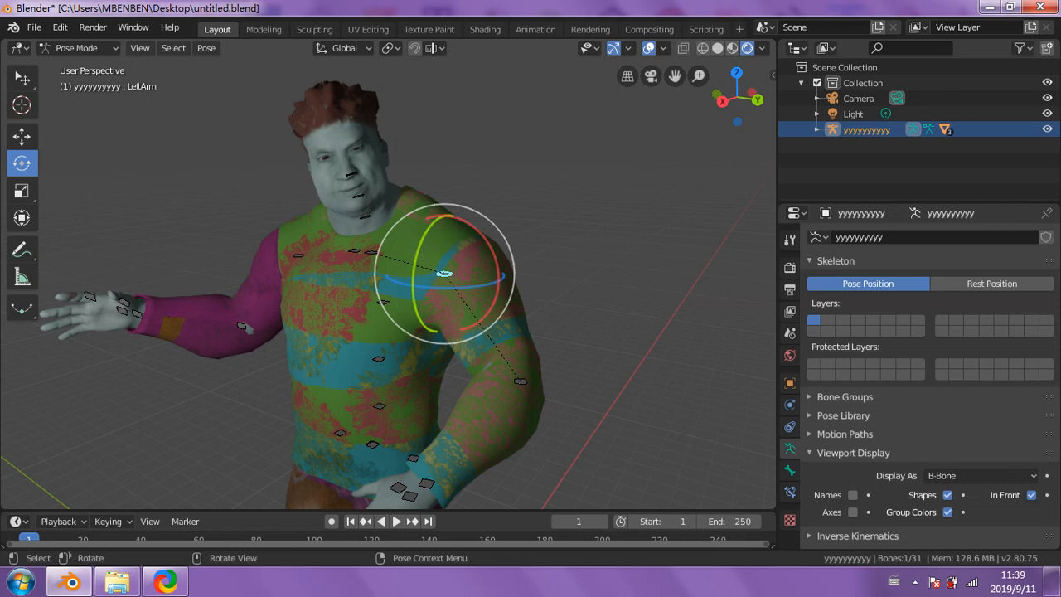
{"action": "left_click_drag", "start_coordinate": [422, 249], "coordinate": [432, 230]}
{"action": "middle_click_drag", "start_coordinate": [602, 266], "coordinate": [664, 264]}
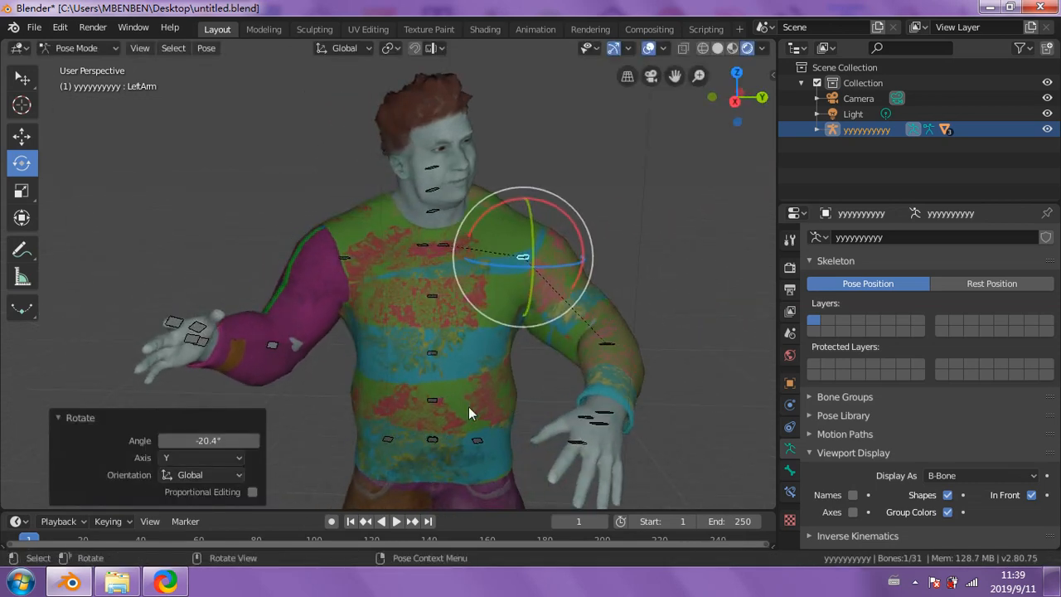
{"action": "left_click", "coordinate": [431, 398]}
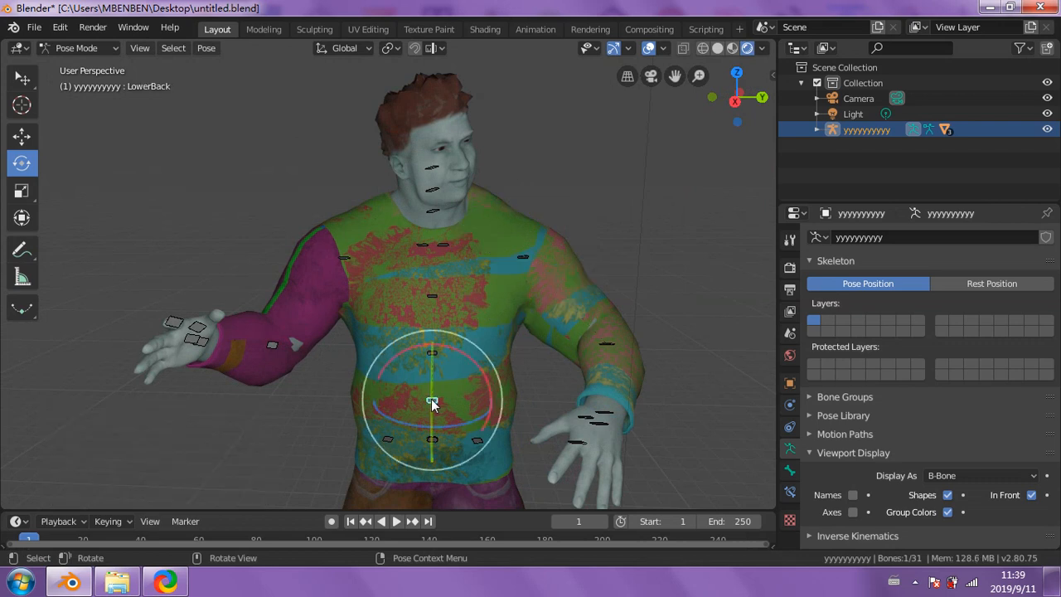
{"action": "left_click", "coordinate": [523, 259]}
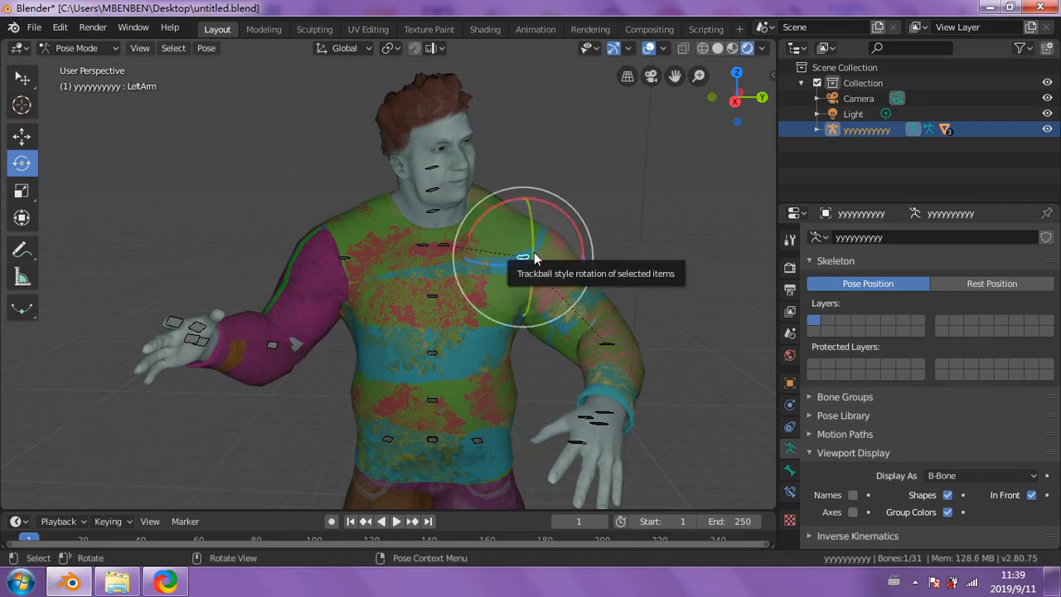
{"action": "mouse_move", "coordinate": [520, 255]}
{"action": "left_mouse_down"}
{"action": "mouse_move", "coordinate": [536, 243]}
{"action": "mouse_move", "coordinate": [533, 259]}
{"action": "left_mouse_up"}
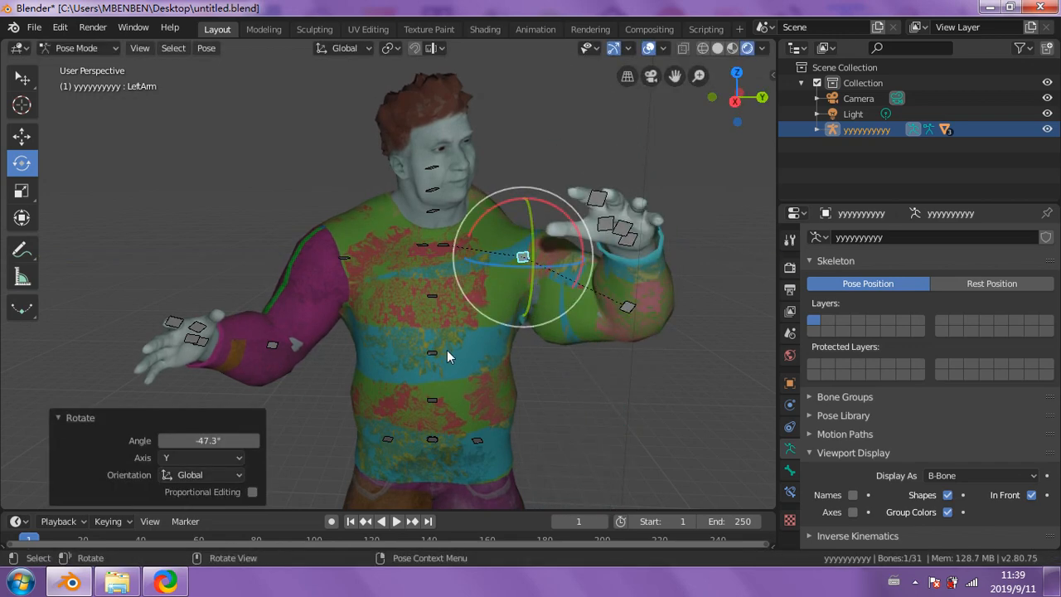
{"action": "middle_click_drag", "start_coordinate": [648, 352], "coordinate": [599, 370]}
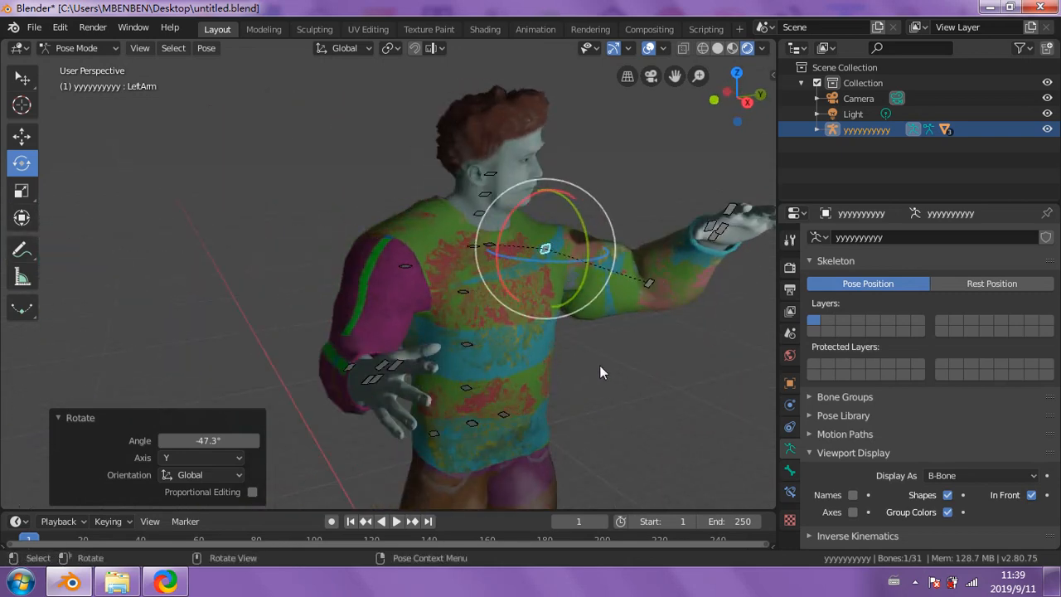
- Undo both Y-axis rotations of the LeftArm bone
{"action": "key", "text": "ctrl+z"}
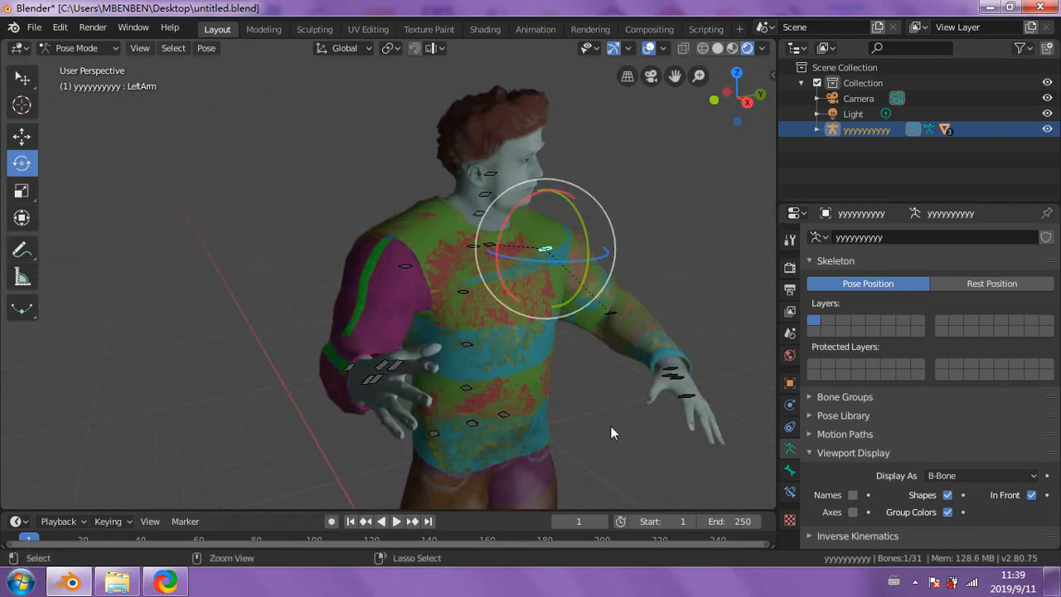
{"action": "key", "text": "ctrl+z"}
{"action": "key", "text": "ctrl+z"}
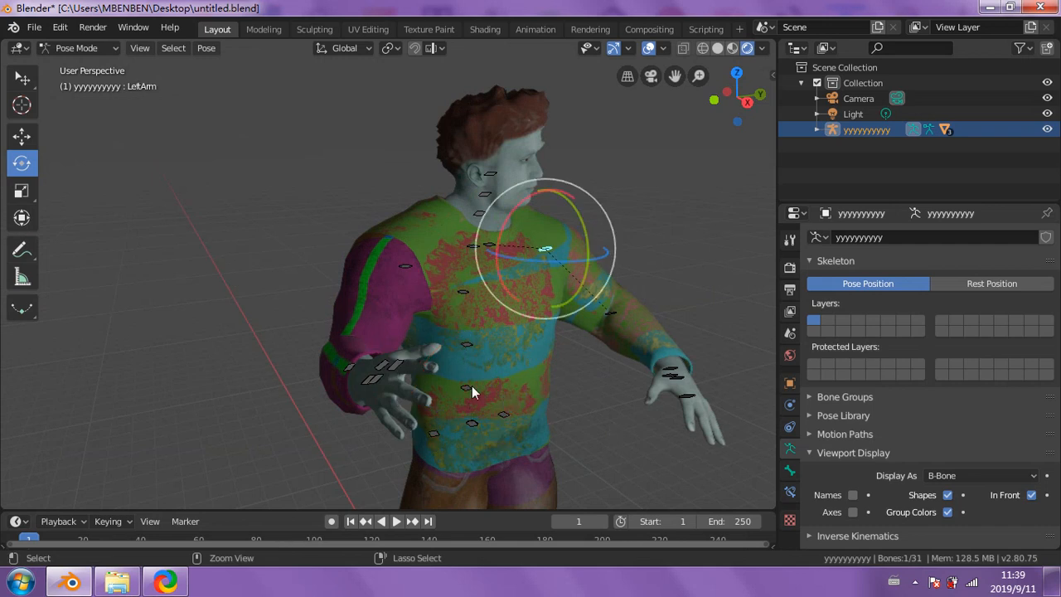
{"action": "left_click", "coordinate": [676, 229]}
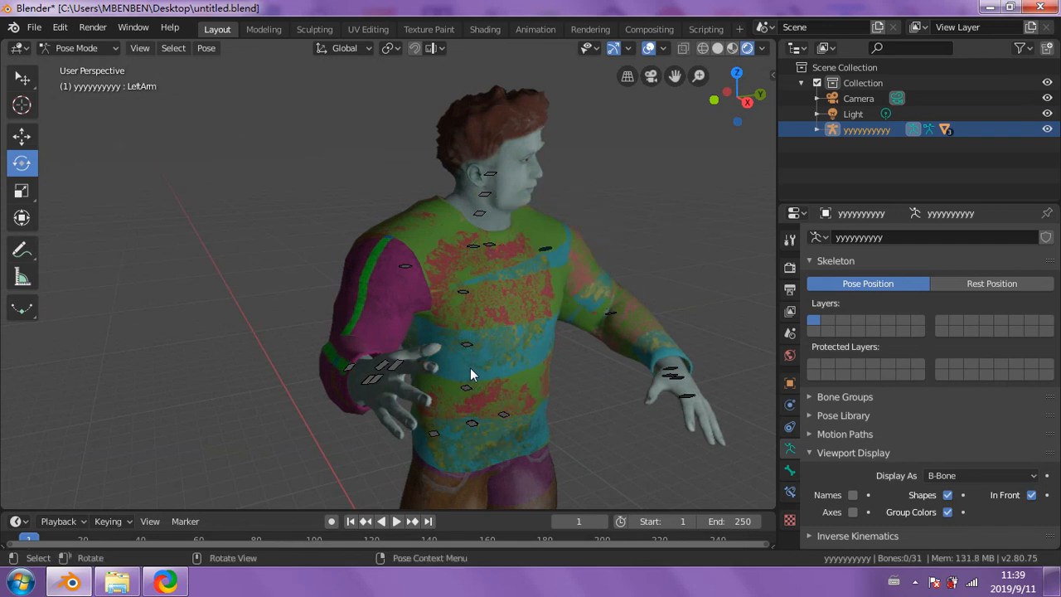
{"action": "key", "text": "ctrl+z"}
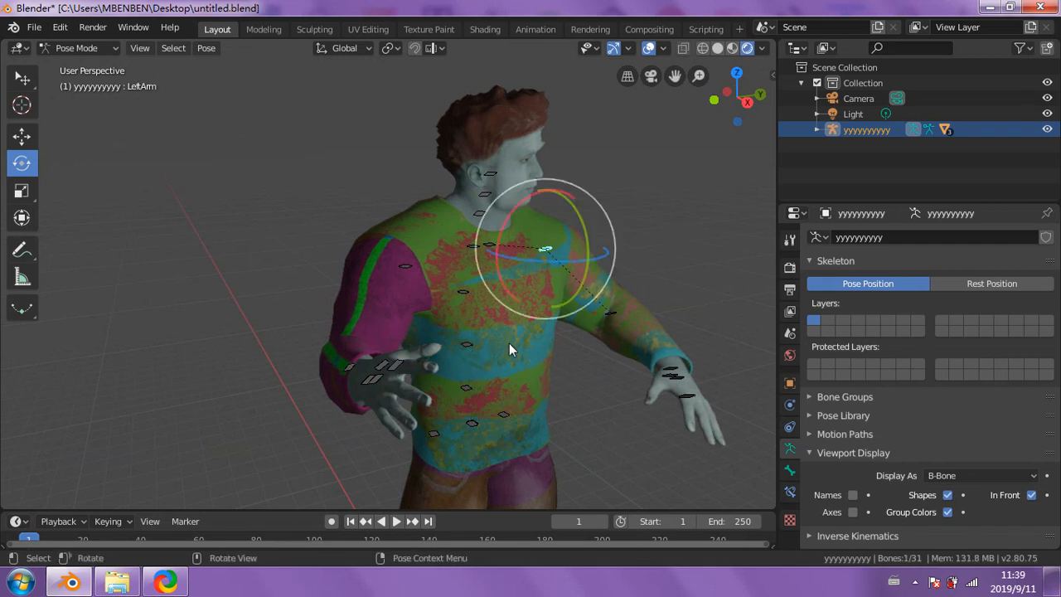
{"action": "key", "text": "ctrl+z"}
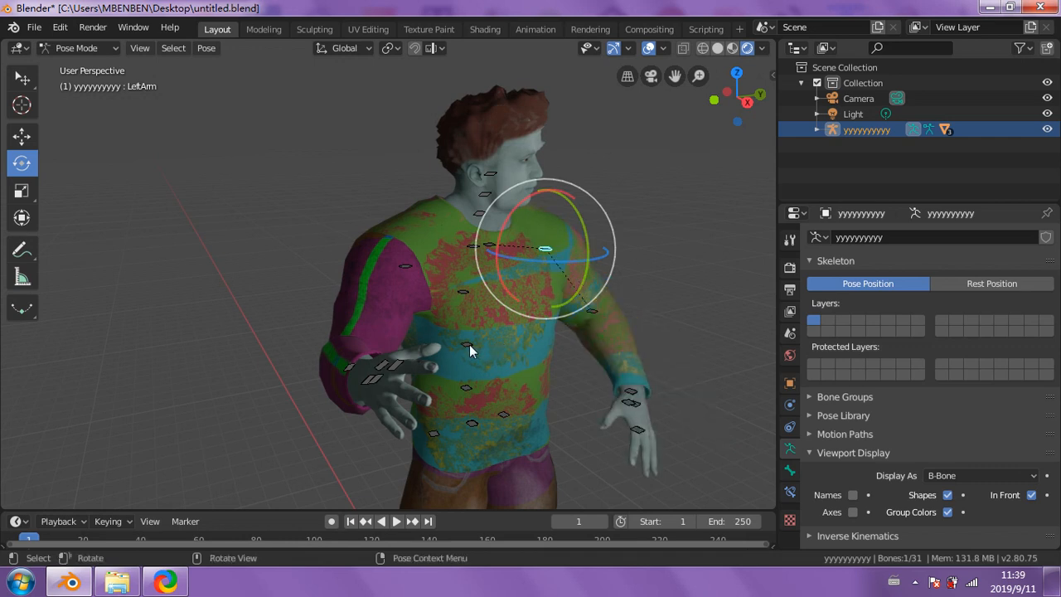
- Rotate the LowerBack bone about -10° around global Z to twist the torso, and check the pose from the other side
{"action": "left_click", "coordinate": [467, 387]}
{"action": "mouse_move", "coordinate": [468, 414]}
{"action": "left_mouse_down"}
{"action": "mouse_move", "coordinate": [431, 415]}
{"action": "mouse_move", "coordinate": [478, 417]}
{"action": "left_mouse_up"}
{"action": "middle_click_drag", "start_coordinate": [714, 278], "coordinate": [441, 316]}
{"action": "scroll", "coordinate": [441, 316], "scroll_direction": "up", "scroll_amount": 3}
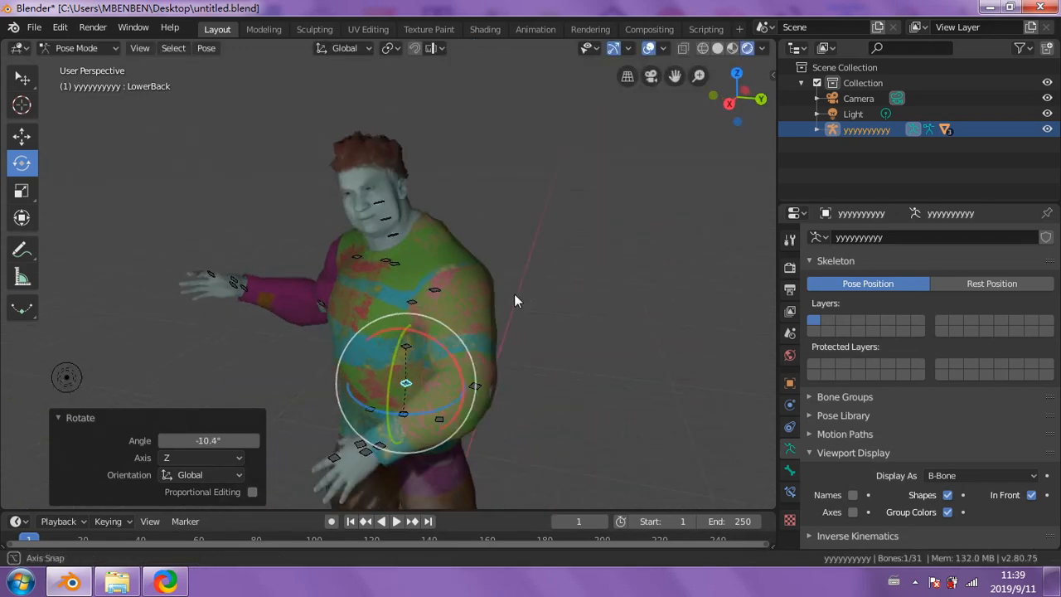
{"action": "middle_click_drag", "start_coordinate": [560, 312], "coordinate": [537, 336]}
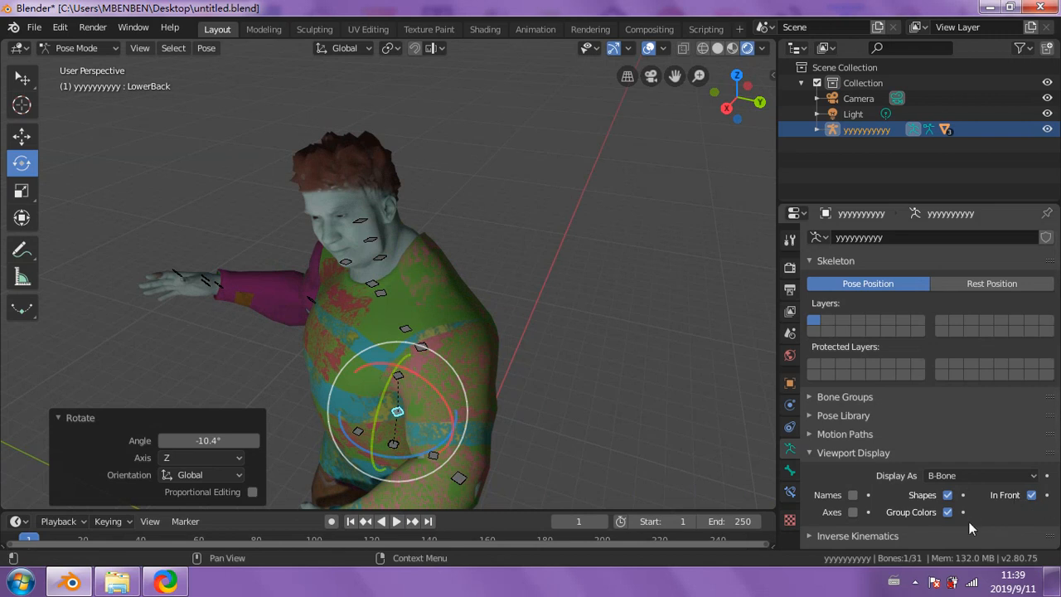
- Disable In Front for the armature, return to the Select tool, and hide the viewport gizmos and overlays to view only the posed character
{"action": "left_click", "coordinate": [1032, 497]}
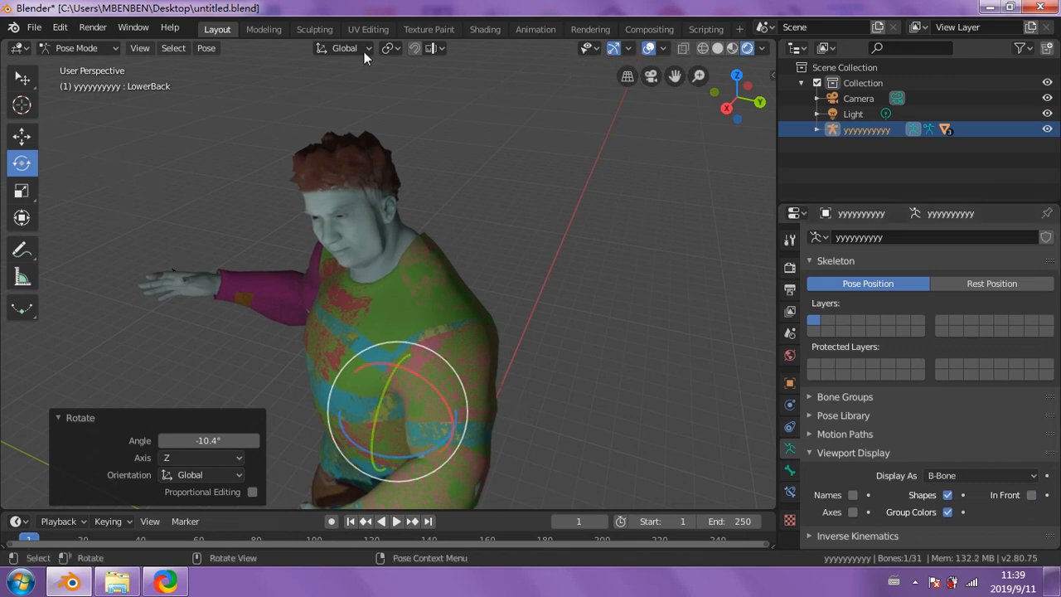
{"action": "left_click", "coordinate": [29, 82]}
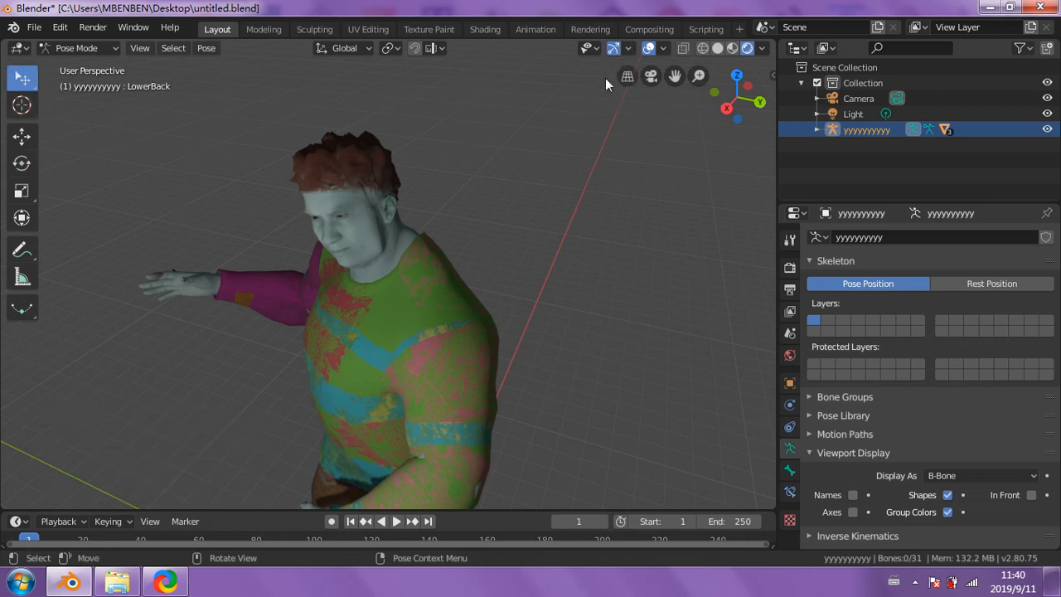
{"action": "left_click", "coordinate": [614, 49]}
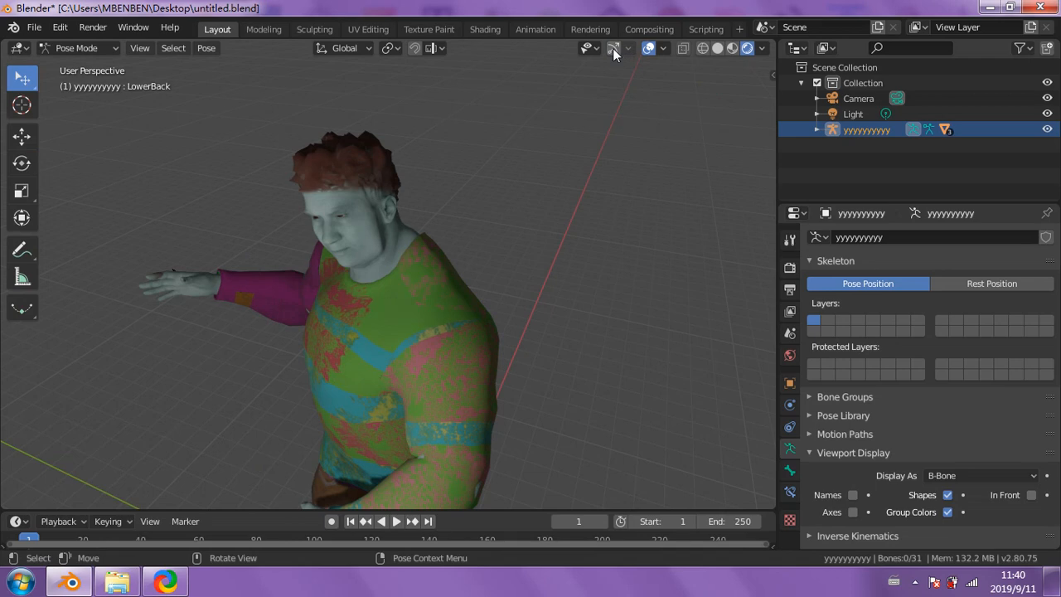
{"action": "left_click", "coordinate": [649, 49]}
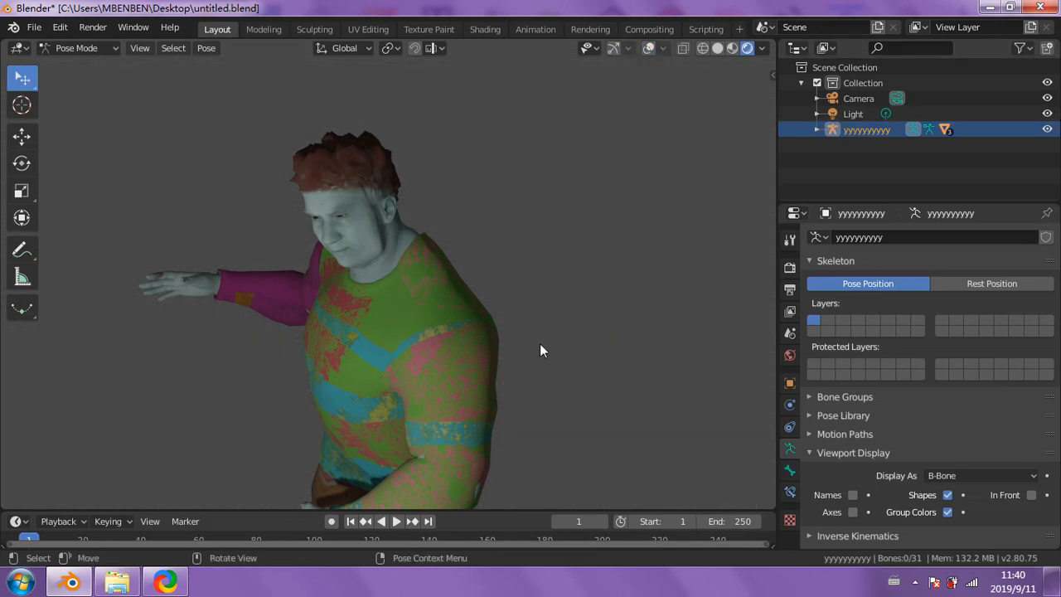
{"action": "middle_click_drag", "start_coordinate": [540, 343], "coordinate": [572, 325]}
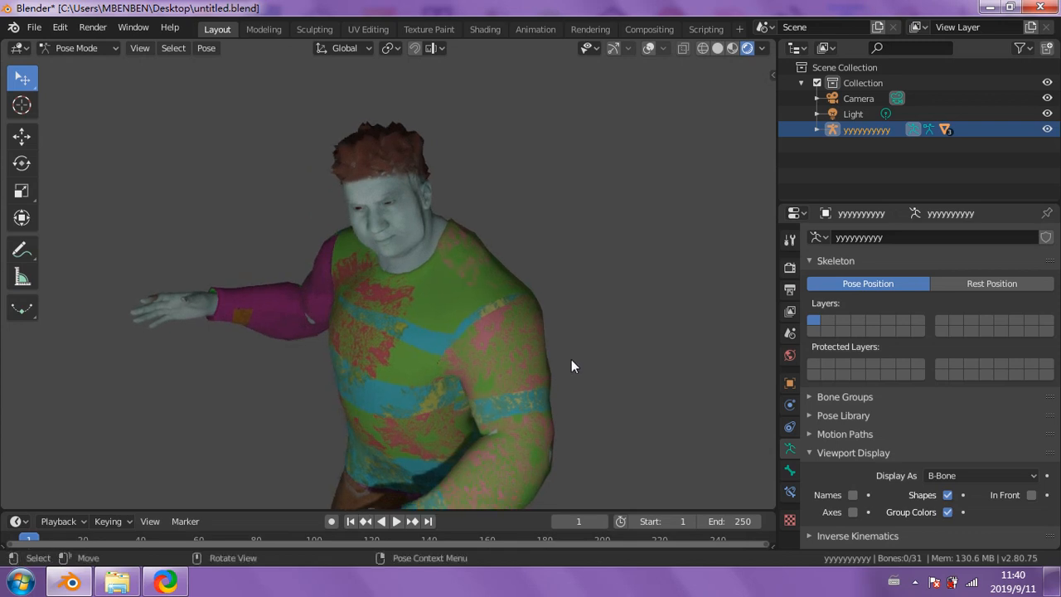
- Switch to the Shading workspace, frame the character's upper body, and set the shader editor to show the World nodes
{"action": "left_click", "coordinate": [789, 357]}
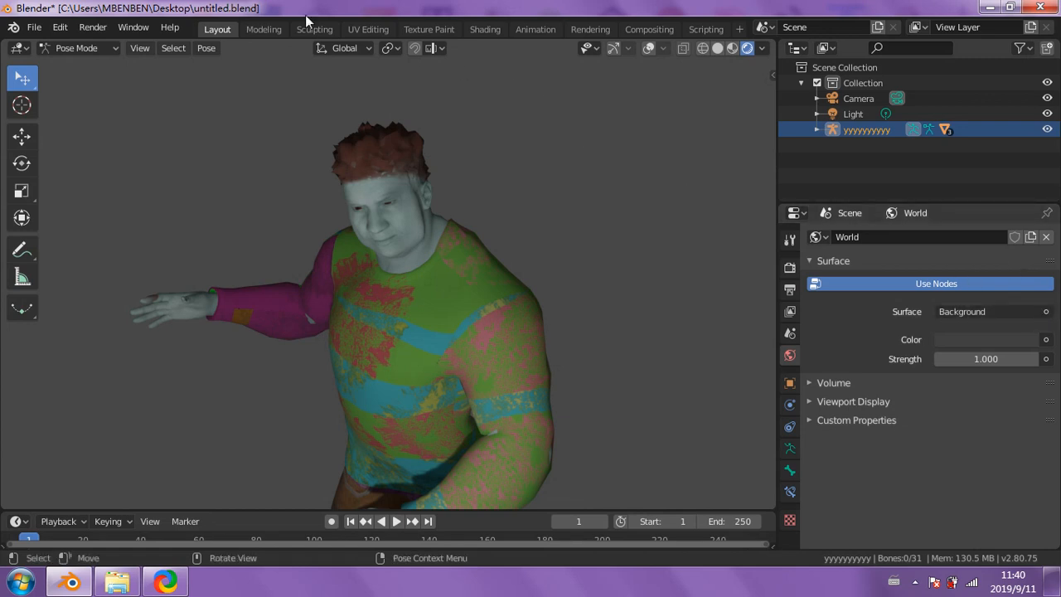
{"action": "left_click", "coordinate": [478, 32]}
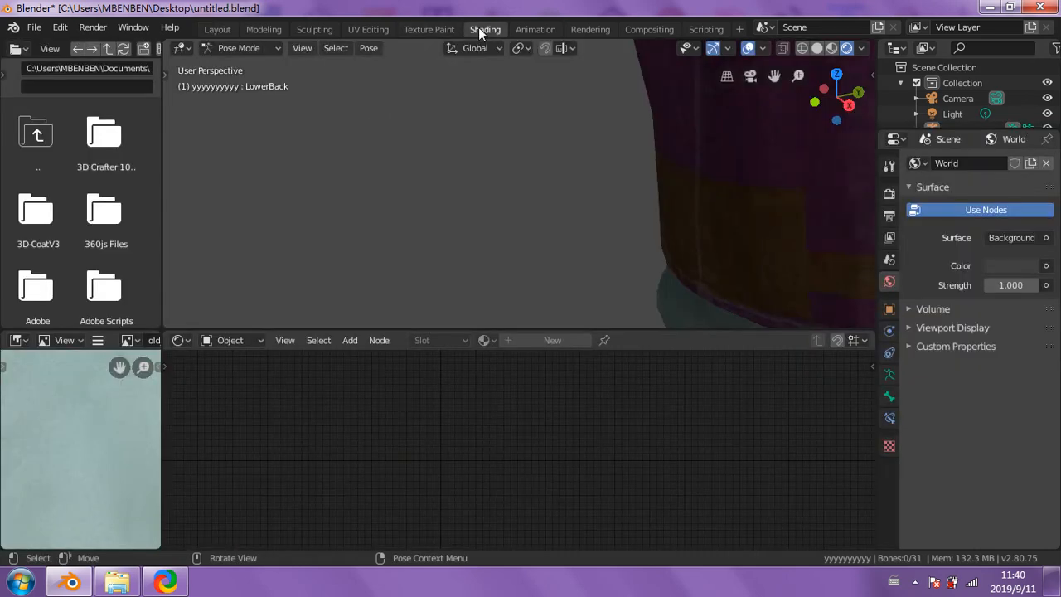
{"action": "scroll", "coordinate": [459, 175], "scroll_direction": "down", "scroll_amount": 6}
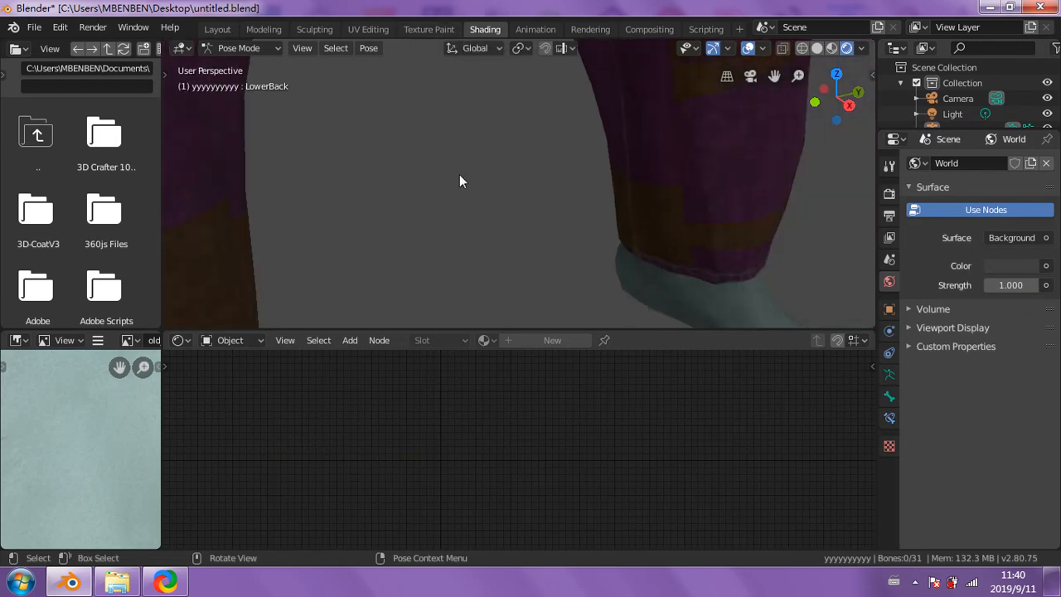
{"action": "scroll", "coordinate": [616, 139], "scroll_direction": "down", "scroll_amount": 1}
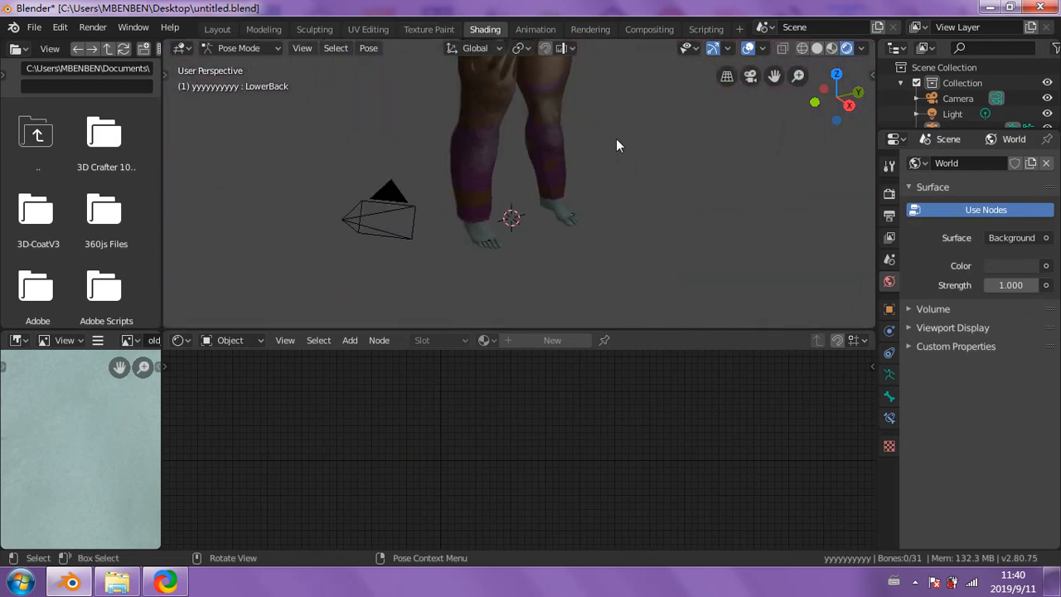
{"action": "middle_click_drag", "start_coordinate": [616, 139], "coordinate": [632, 105], "text": "shift"}
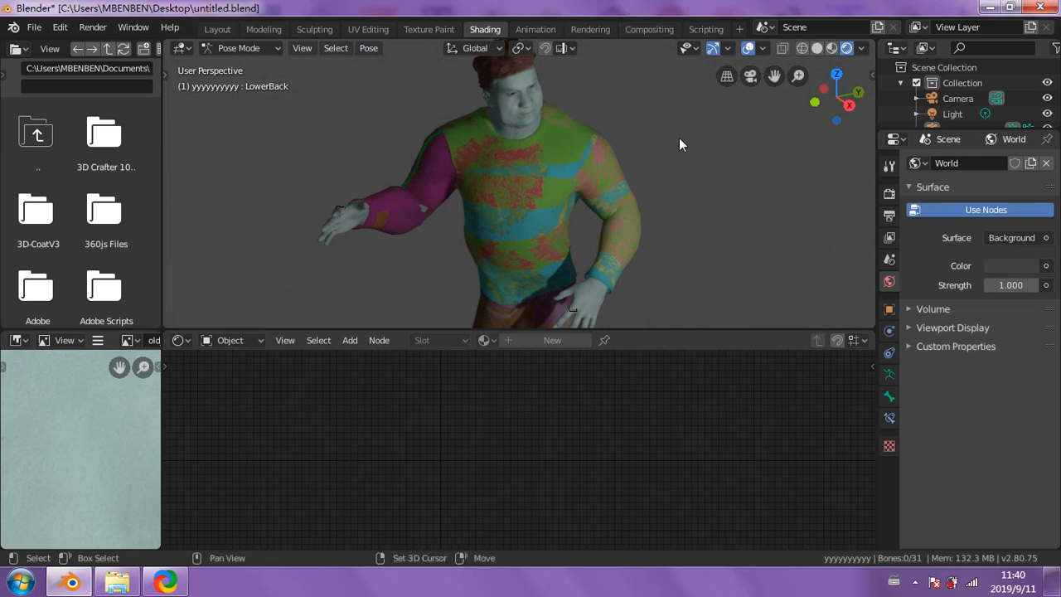
{"action": "middle_click_drag", "start_coordinate": [679, 138], "coordinate": [679, 175], "text": "shift"}
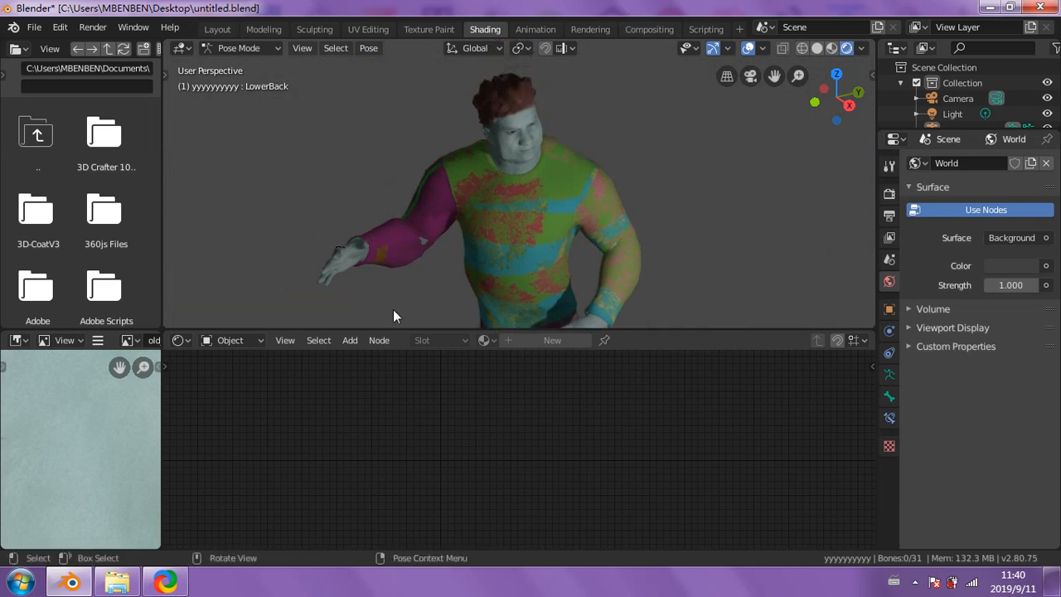
{"action": "left_click", "coordinate": [253, 342]}
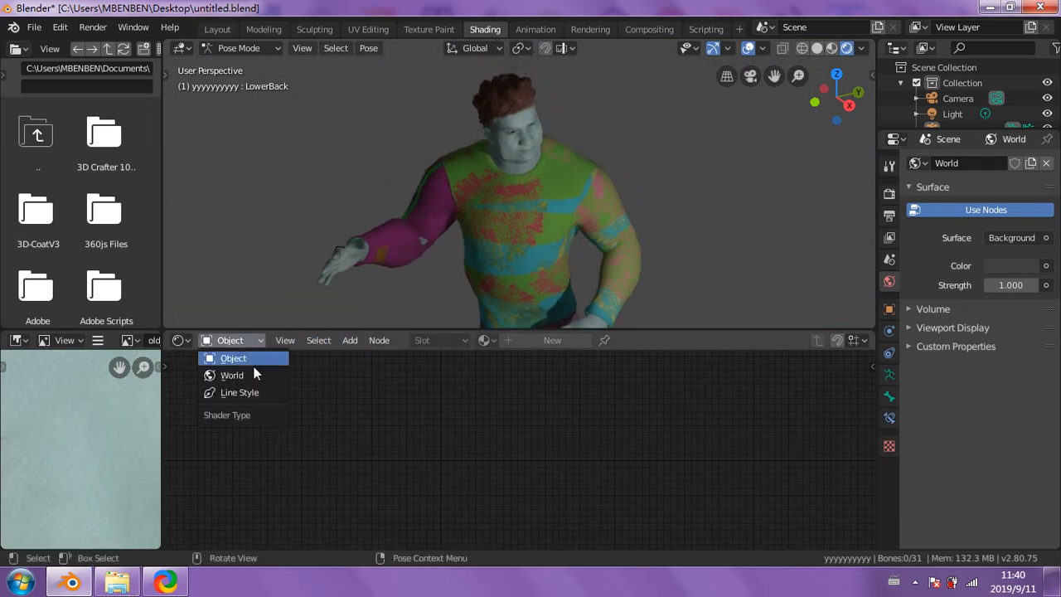
{"action": "left_click", "coordinate": [250, 373]}
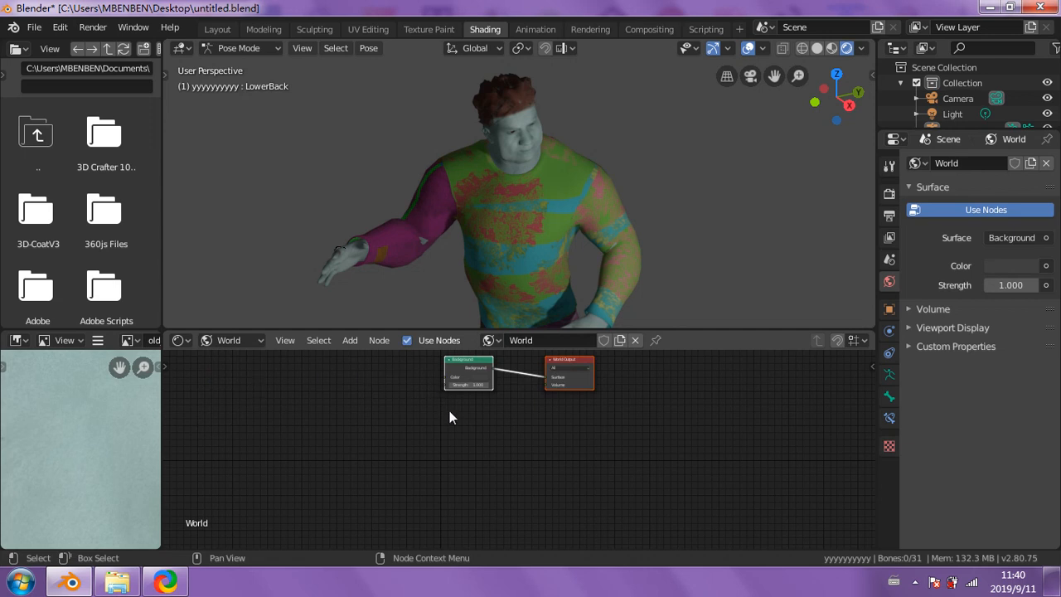
- Add an Environment Texture node and connect its Color output to the Background node's Color input
{"action": "scroll", "coordinate": [449, 417], "scroll_direction": "up", "scroll_amount": 4}
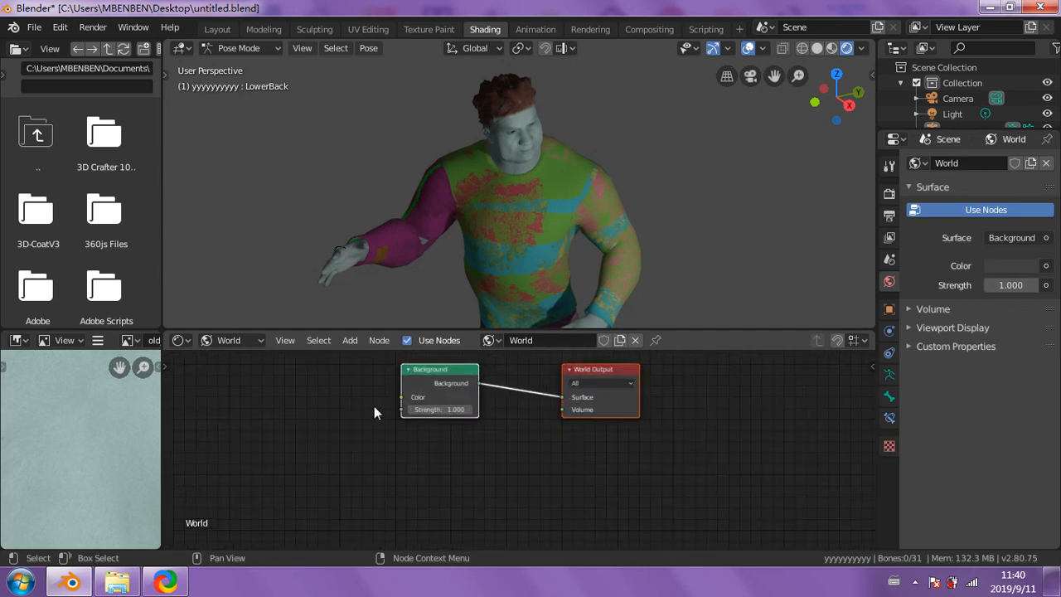
{"action": "scroll", "coordinate": [374, 406], "scroll_direction": "up", "scroll_amount": 1}
{"action": "middle_click_drag", "start_coordinate": [385, 423], "coordinate": [405, 485]}
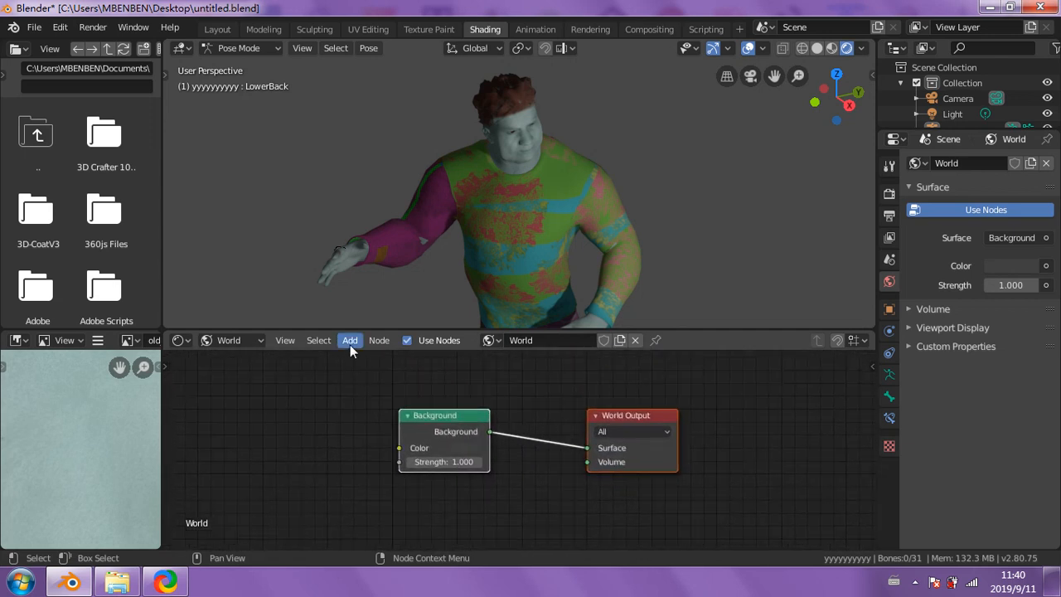
{"action": "left_click", "coordinate": [350, 341]}
{"action": "mouse_move", "coordinate": [378, 427]}
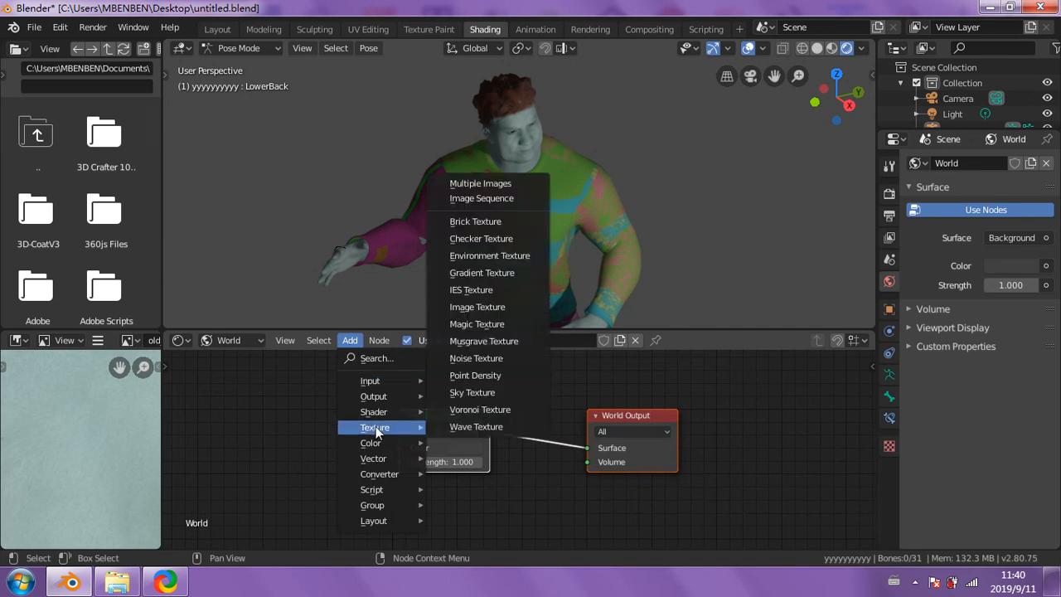
{"action": "left_click", "coordinate": [484, 261]}
{"action": "left_click", "coordinate": [180, 378]}
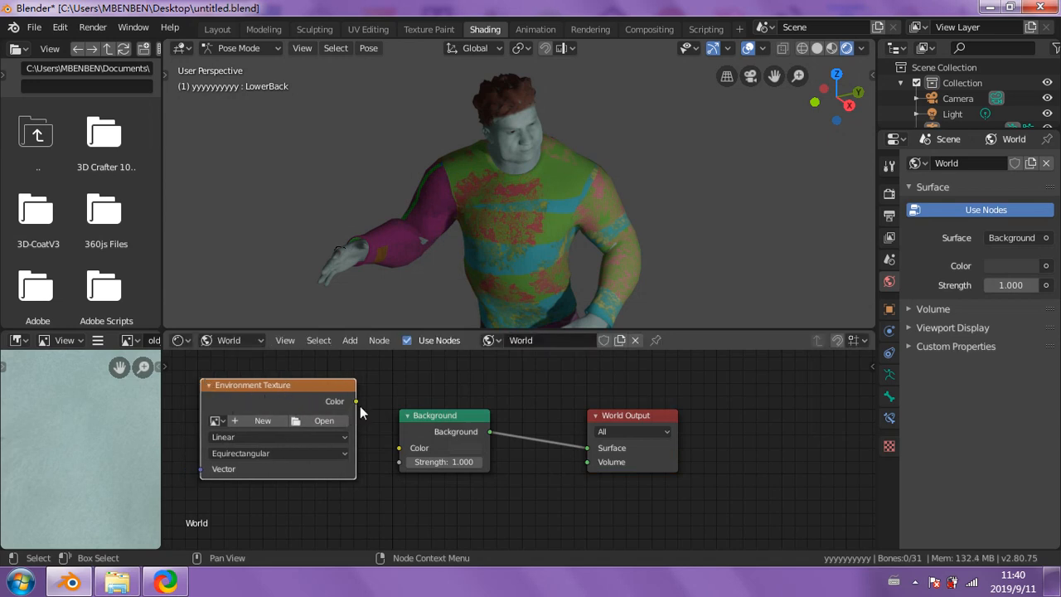
{"action": "left_click_drag", "start_coordinate": [355, 403], "coordinate": [399, 448]}
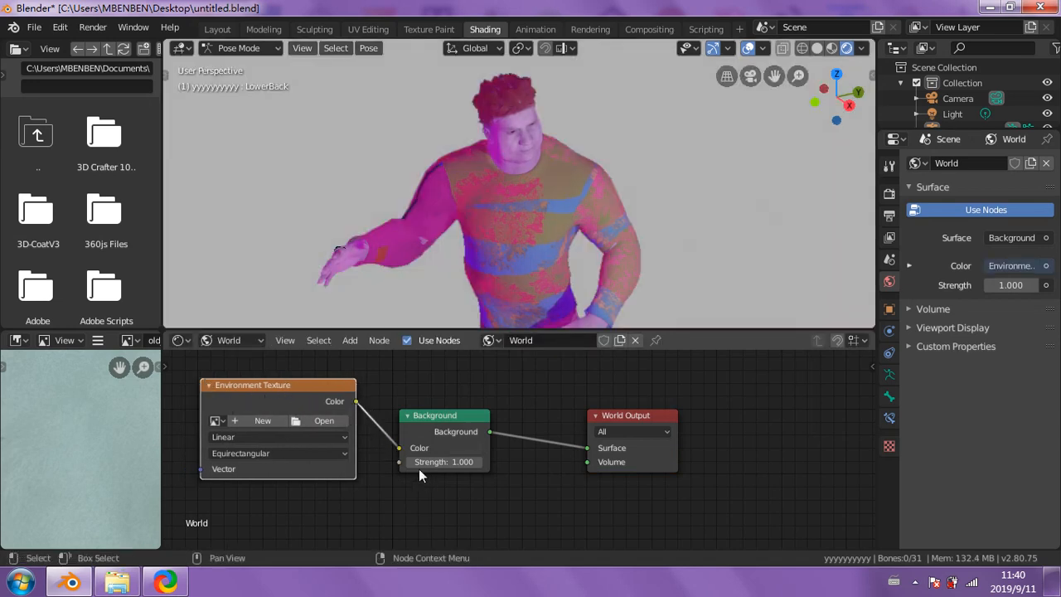
- Load kloofendal_48d_partly_cloudy_1k.hdr into the Environment Texture node and look at the character against it
{"action": "left_click", "coordinate": [326, 423]}
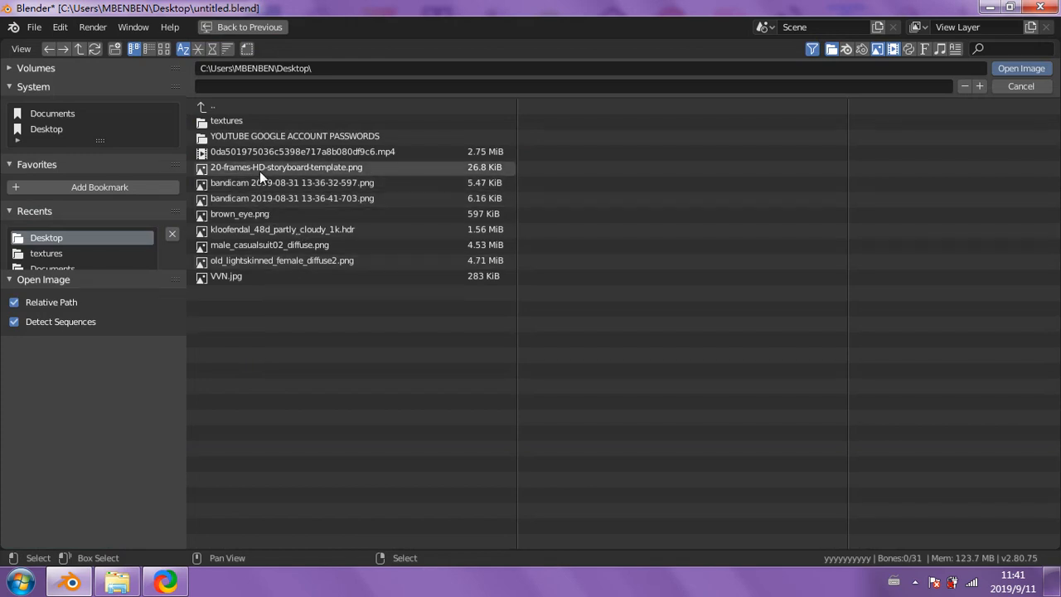
{"action": "left_click", "coordinate": [265, 230]}
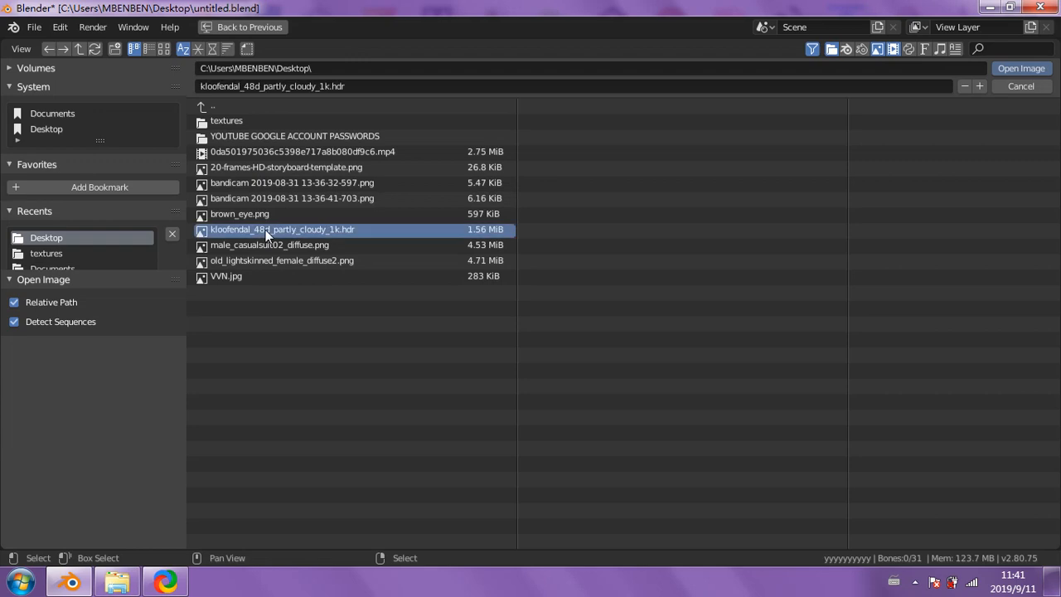
{"action": "double_click", "coordinate": [266, 229]}
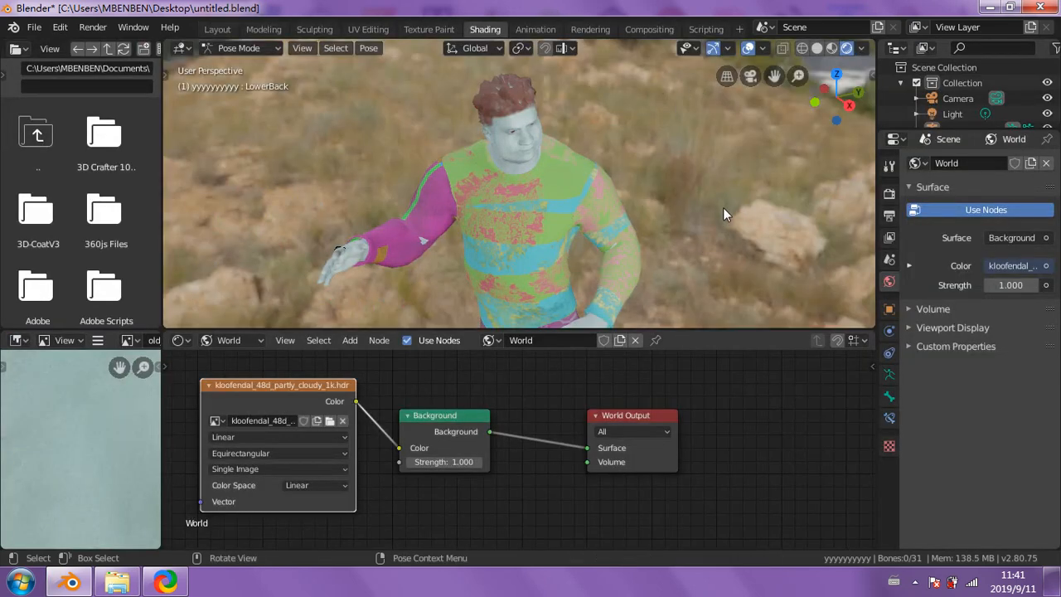
{"action": "middle_click_drag", "start_coordinate": [723, 208], "coordinate": [593, 199]}
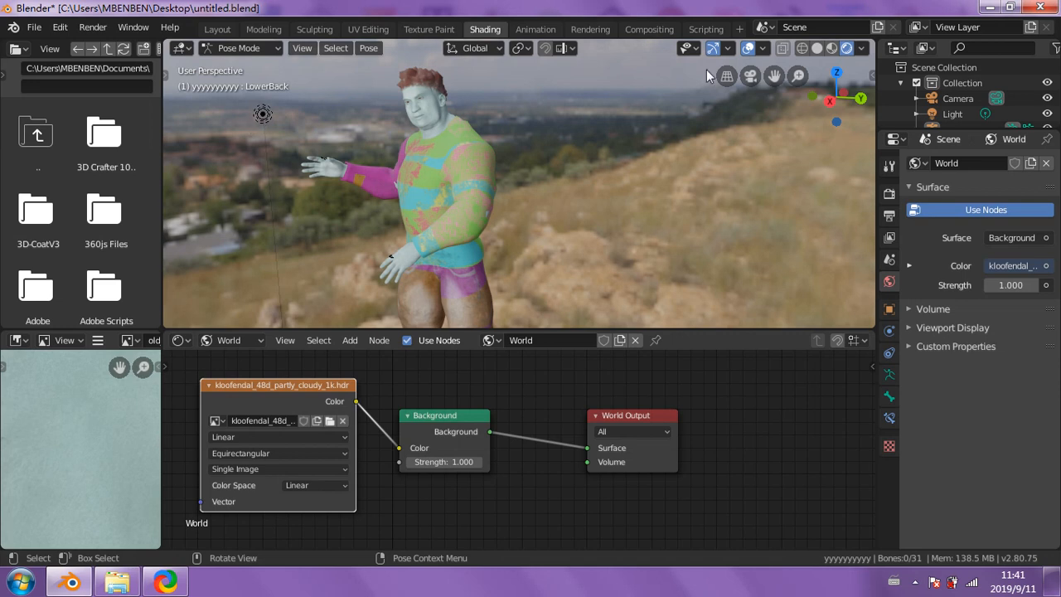
- Hide the viewport gizmos and overlays, and turn both back on
{"action": "left_click", "coordinate": [713, 48]}
{"action": "left_click", "coordinate": [741, 50]}
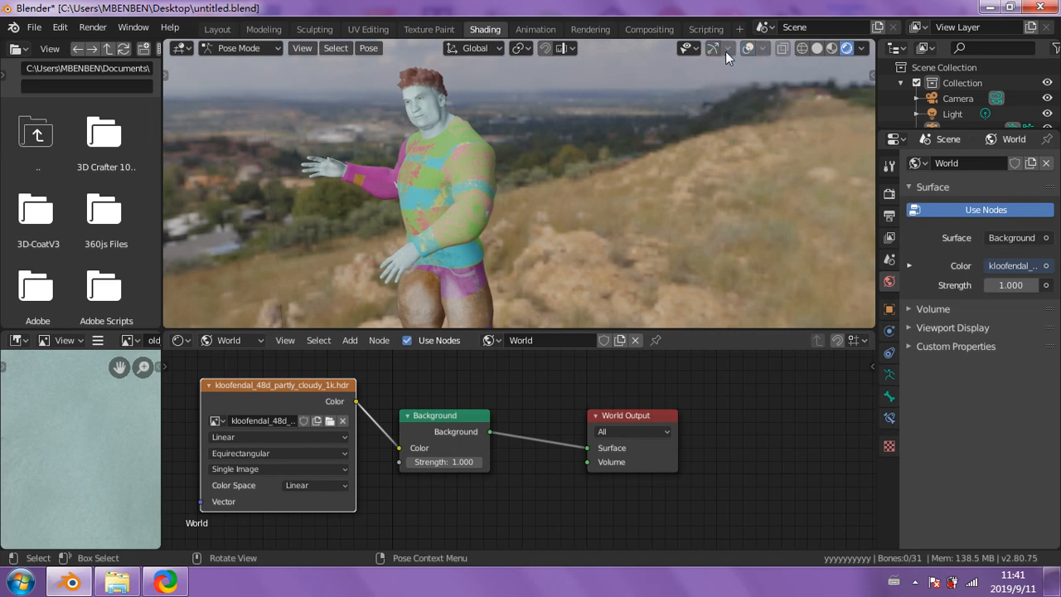
{"action": "left_click", "coordinate": [710, 51]}
{"action": "left_click", "coordinate": [750, 49]}
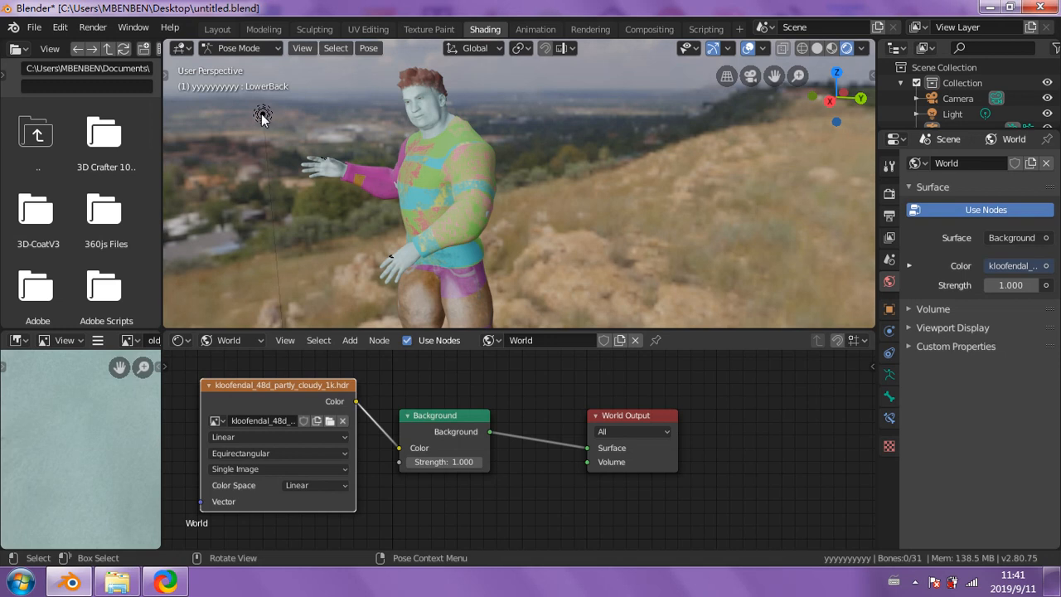
- Switch to Object Mode, select the light, and move it well away from the character, beyond the outstretched hand
{"action": "middle_click_drag", "start_coordinate": [248, 177], "coordinate": [264, 183]}
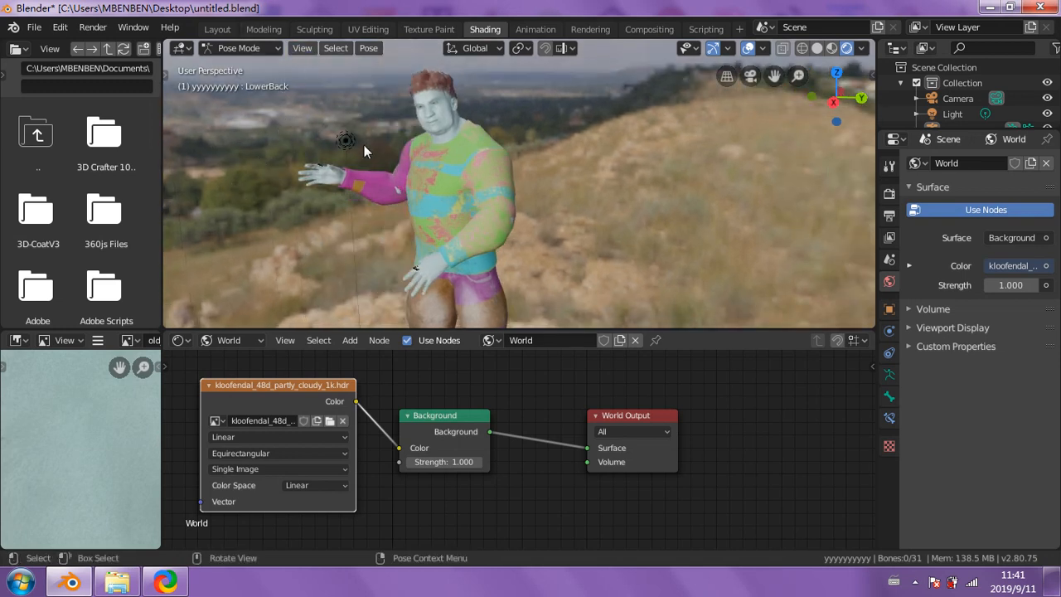
{"action": "left_click", "coordinate": [270, 50]}
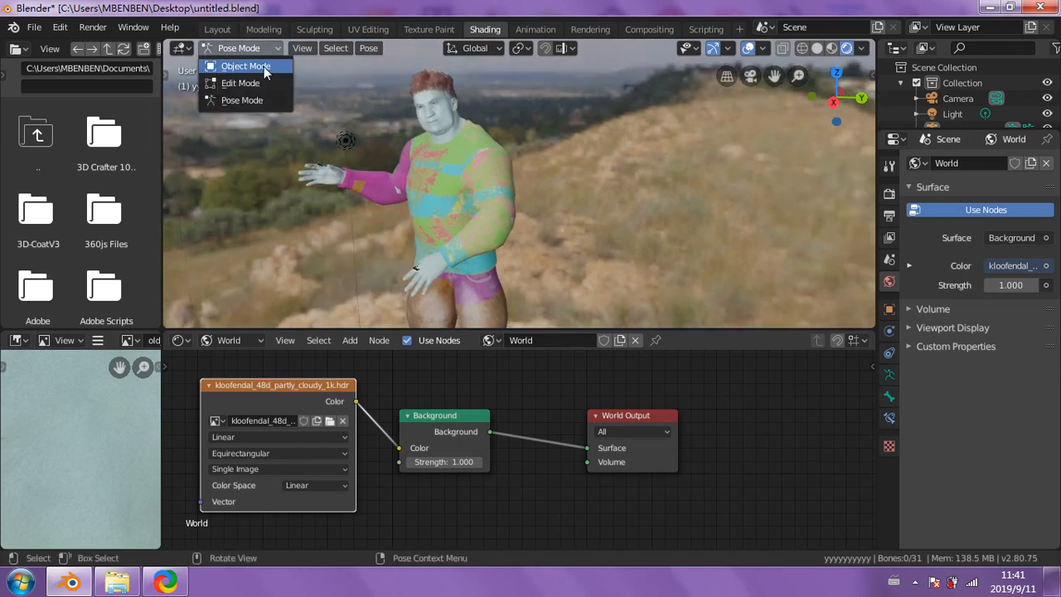
{"action": "left_click", "coordinate": [264, 66]}
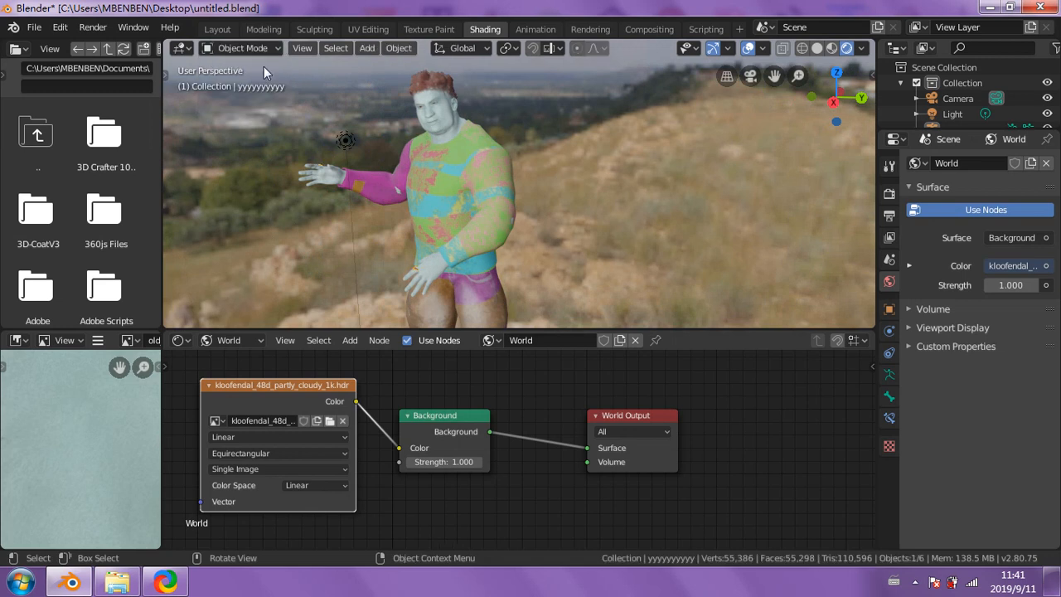
{"action": "left_click", "coordinate": [346, 143]}
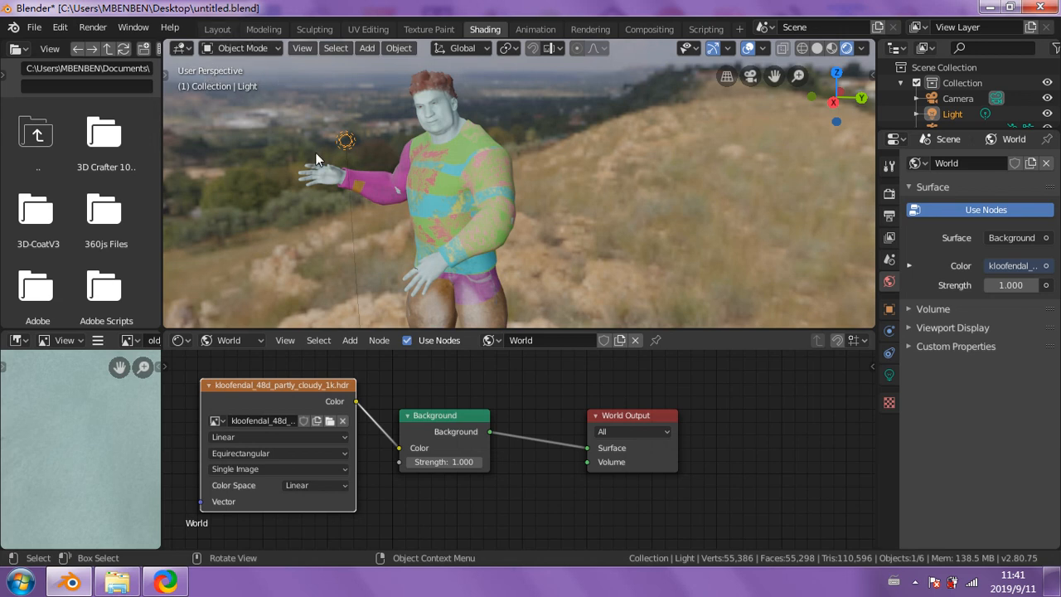
{"action": "key", "text": "g"}
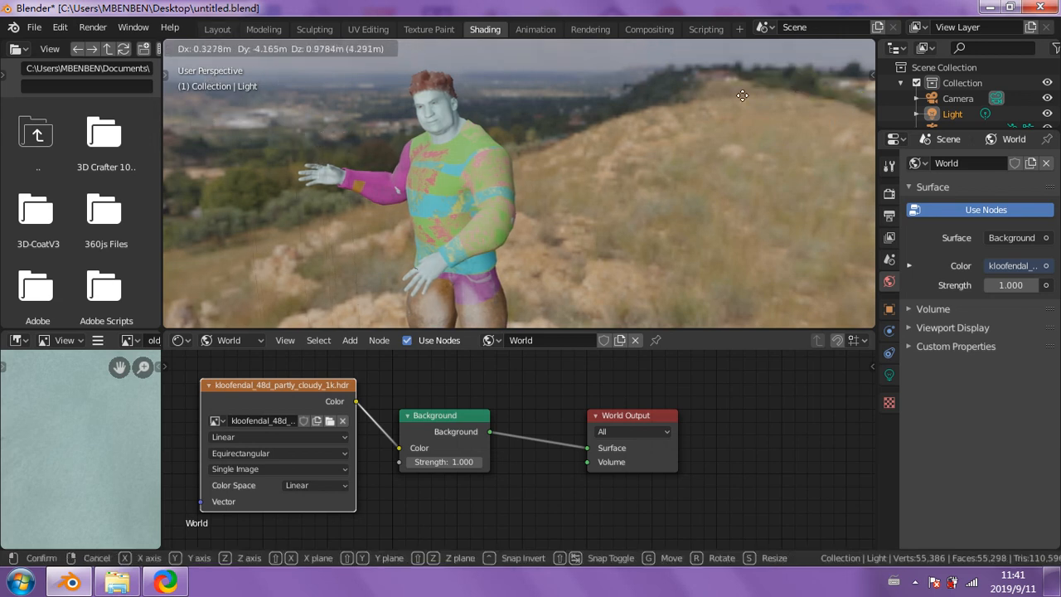
{"action": "left_click", "coordinate": [723, 168]}
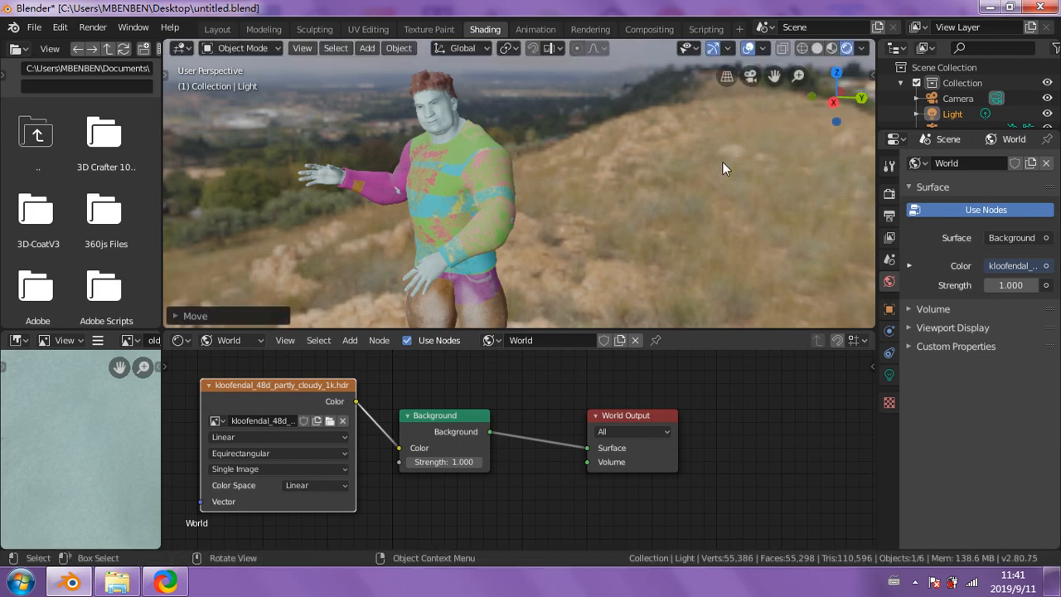
{"action": "scroll", "coordinate": [637, 196], "scroll_direction": "down", "scroll_amount": 5}
{"action": "key", "text": "g"}
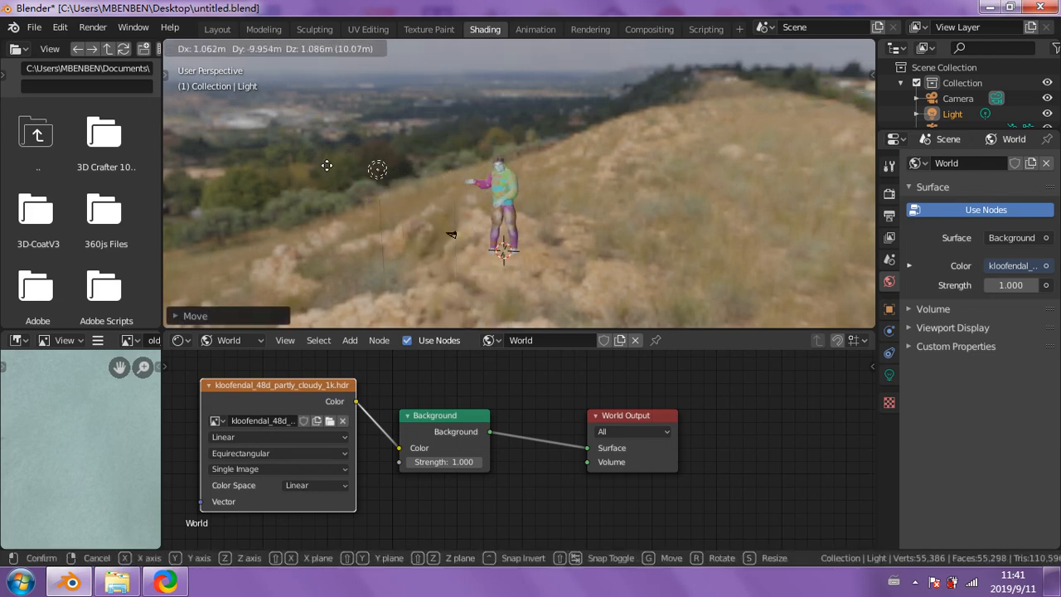
{"action": "left_click", "coordinate": [288, 168]}
{"action": "scroll", "coordinate": [532, 200], "scroll_direction": "up", "scroll_amount": 5}
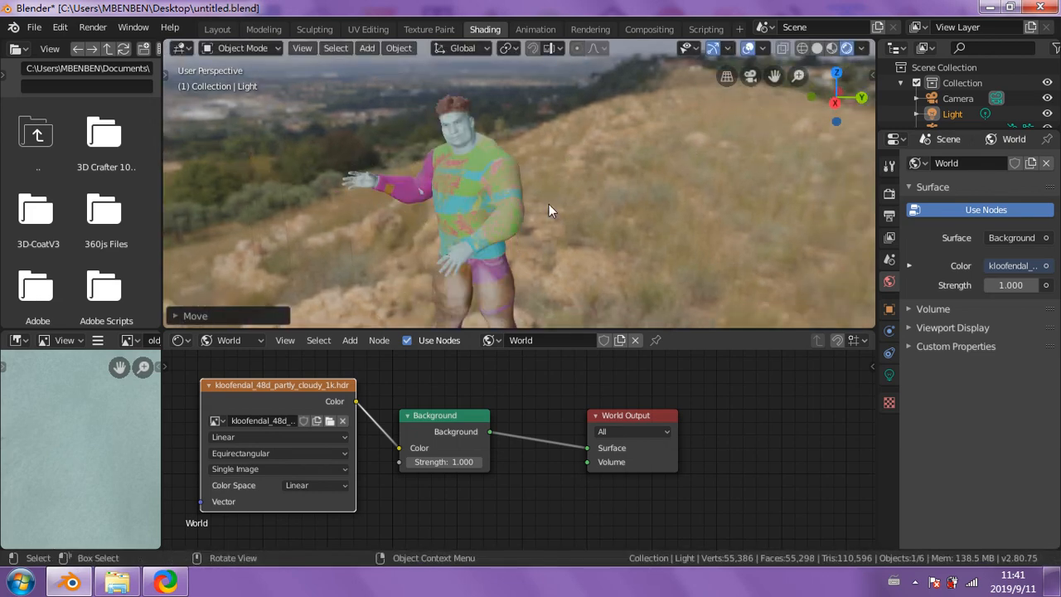
{"action": "mouse_move", "coordinate": [620, 187]}
{"action": "middle_mouse_down", "text": "shift"}
{"action": "mouse_move", "coordinate": [621, 229]}
{"action": "mouse_move", "coordinate": [608, 203]}
{"action": "middle_mouse_up", "text": "shift"}
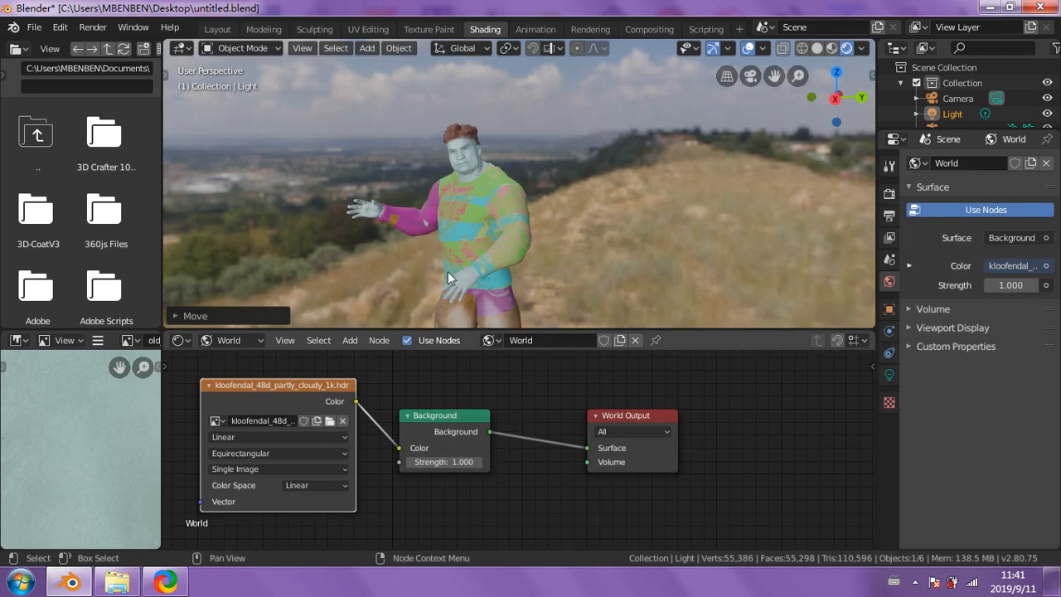
- Set the Background node's Strength to 0.5 and inspect the character against the sky from several angles
{"action": "mouse_move", "coordinate": [470, 464]}
{"action": "left_mouse_down"}
{"action": "mouse_move", "coordinate": [431, 464]}
{"action": "mouse_move", "coordinate": [469, 464]}
{"action": "left_mouse_up"}
{"action": "middle_click_drag", "start_coordinate": [600, 267], "coordinate": [490, 250]}
{"action": "scroll", "coordinate": [603, 250], "scroll_direction": "up", "scroll_amount": 4}
{"action": "middle_click_drag", "start_coordinate": [650, 247], "coordinate": [556, 230]}
{"action": "middle_click_drag", "start_coordinate": [666, 227], "coordinate": [442, 274]}
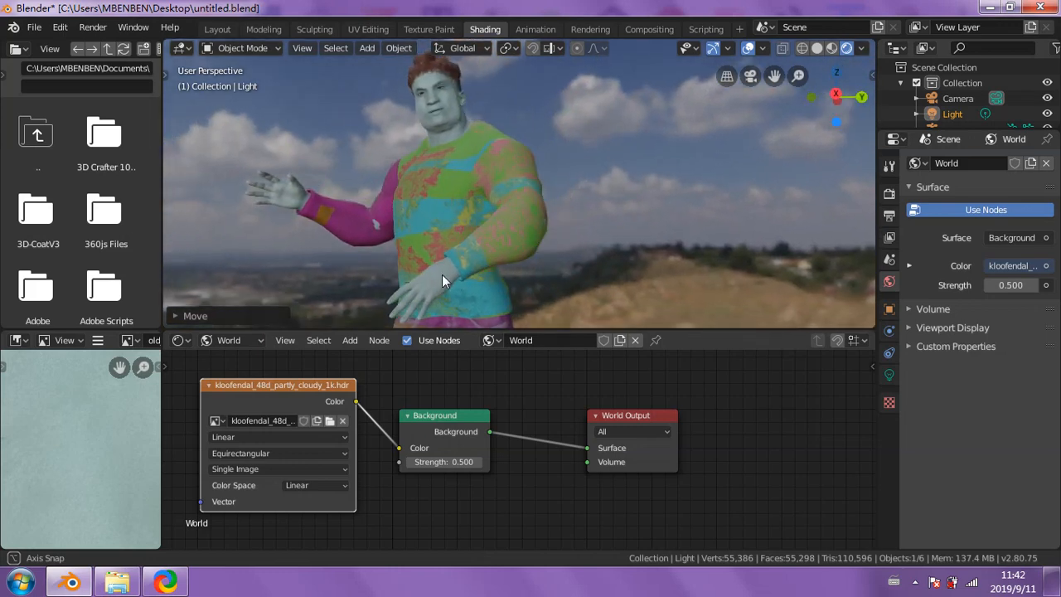
{"action": "scroll", "coordinate": [442, 275], "scroll_direction": "down", "scroll_amount": 3}
{"action": "scroll", "coordinate": [663, 232], "scroll_direction": "up", "scroll_amount": 2}
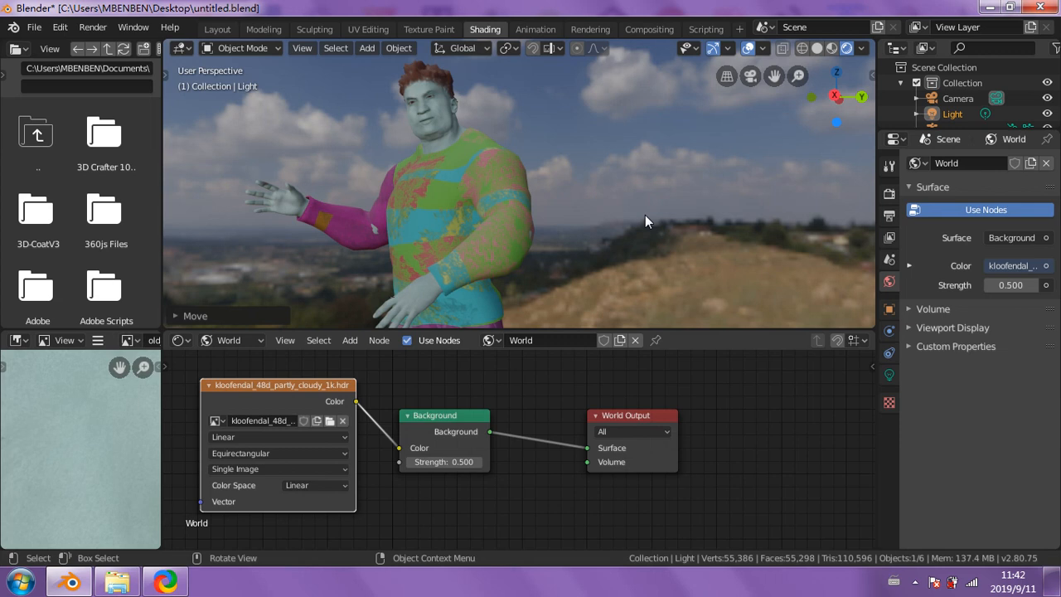
{"action": "middle_click_drag", "start_coordinate": [628, 204], "coordinate": [663, 211]}
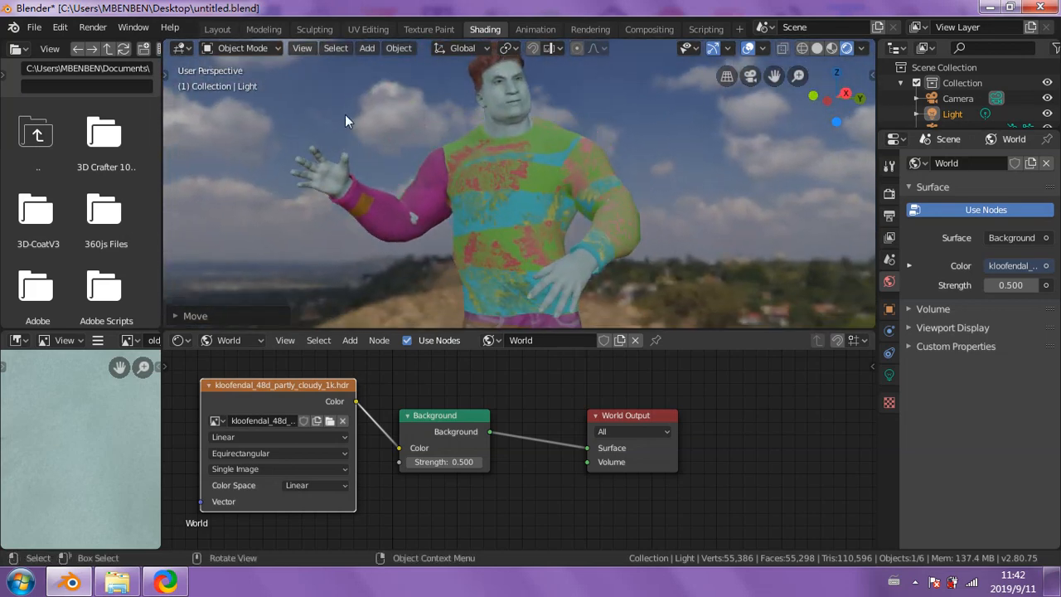
- Delete the environment texture node from the World node tree
{"action": "right_click", "coordinate": [296, 385]}
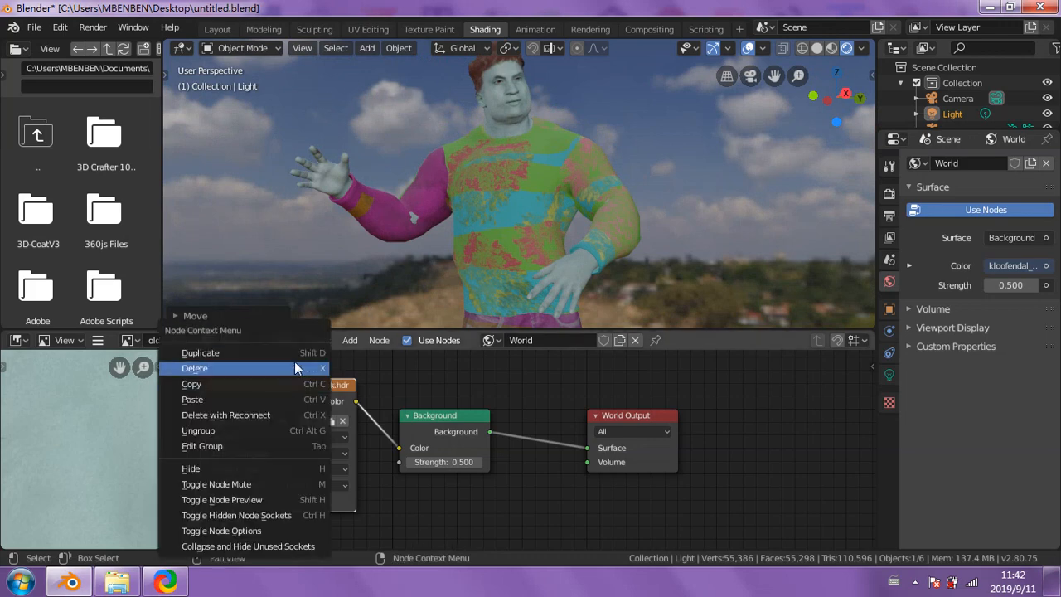
{"action": "left_click", "coordinate": [295, 364]}
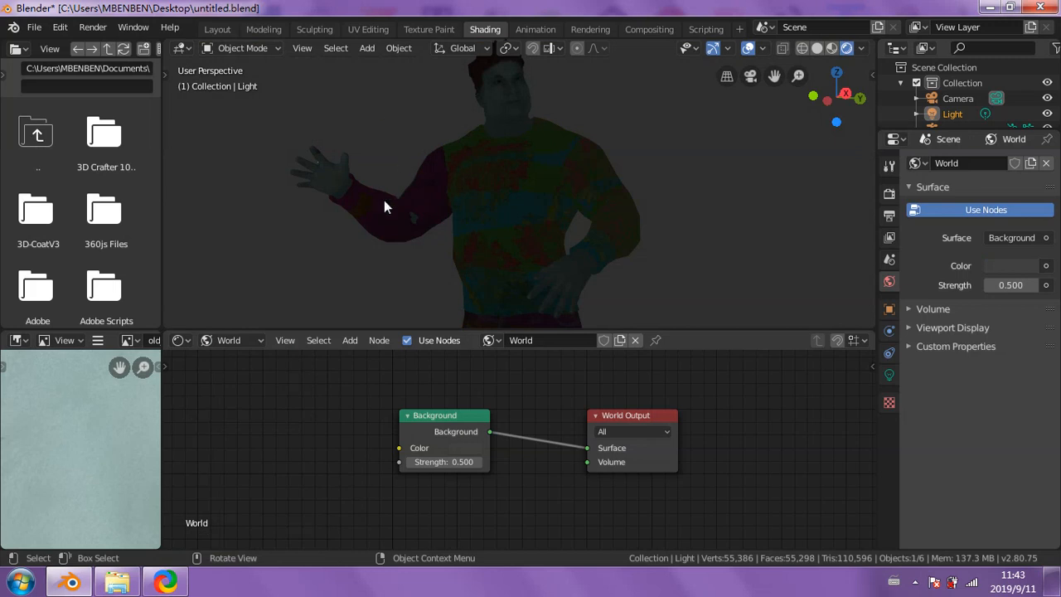
- Bring the distant light back close to the character and place it in front of the upper body
{"action": "scroll", "coordinate": [384, 206], "scroll_direction": "down", "scroll_amount": 6}
{"action": "middle_click_drag", "start_coordinate": [552, 242], "coordinate": [571, 235]}
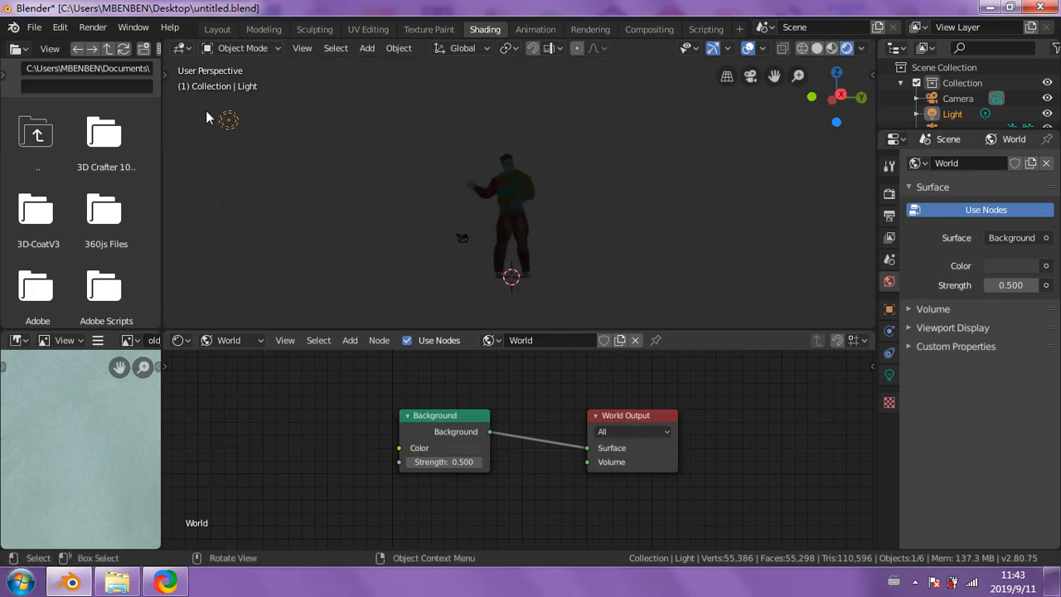
{"action": "key", "text": "g"}
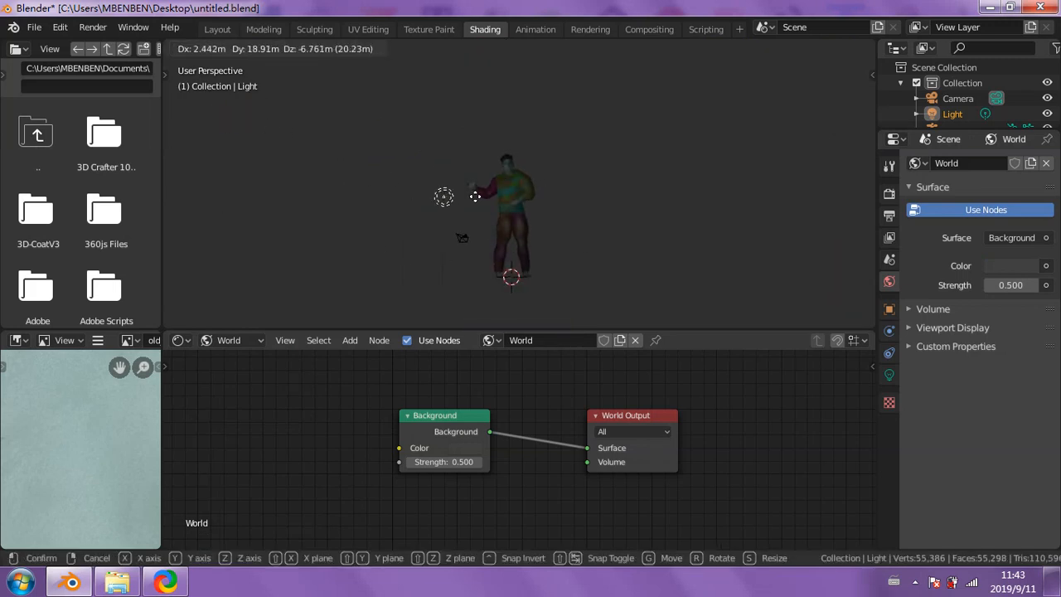
{"action": "left_click", "coordinate": [483, 157]}
{"action": "middle_click_drag", "start_coordinate": [529, 207], "coordinate": [348, 222]}
{"action": "key", "text": "g"}
{"action": "left_click", "coordinate": [437, 199]}
{"action": "mouse_move", "coordinate": [437, 199]}
{"action": "middle_mouse_down"}
{"action": "mouse_move", "coordinate": [658, 213]}
{"action": "mouse_move", "coordinate": [623, 209]}
{"action": "mouse_move", "coordinate": [615, 241]}
{"action": "mouse_move", "coordinate": [439, 191]}
{"action": "middle_mouse_up"}
{"action": "scroll", "coordinate": [621, 199], "scroll_direction": "up", "scroll_amount": 3}
{"action": "key", "text": "g"}
{"action": "left_click", "coordinate": [663, 222]}
{"action": "scroll", "coordinate": [493, 192], "scroll_direction": "up", "scroll_amount": 2}
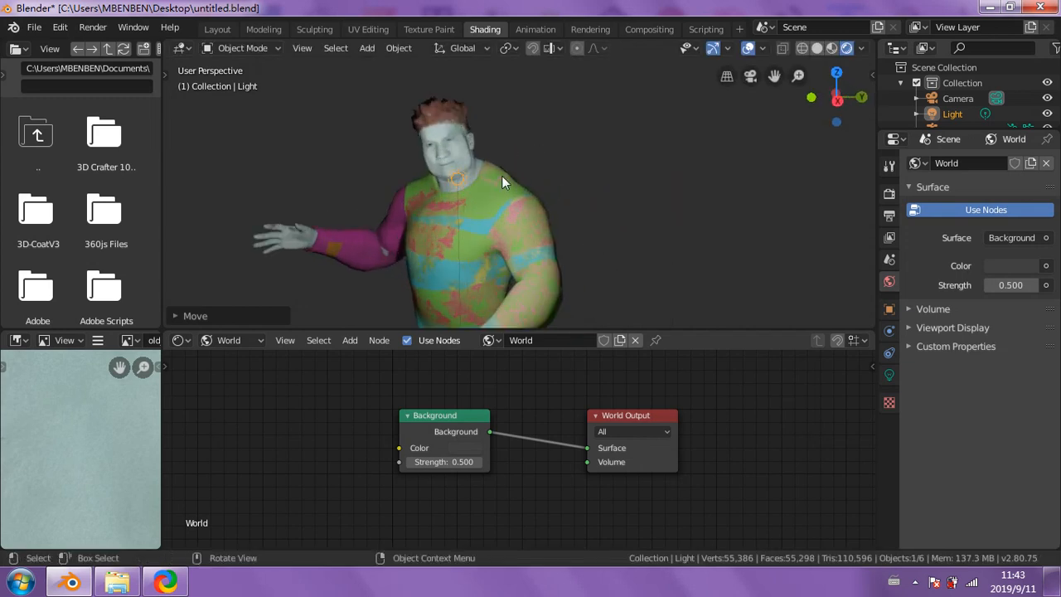
- Move the light down and sideways to just below the outstretched hand, and check the shading on the face
{"action": "key", "text": "g"}
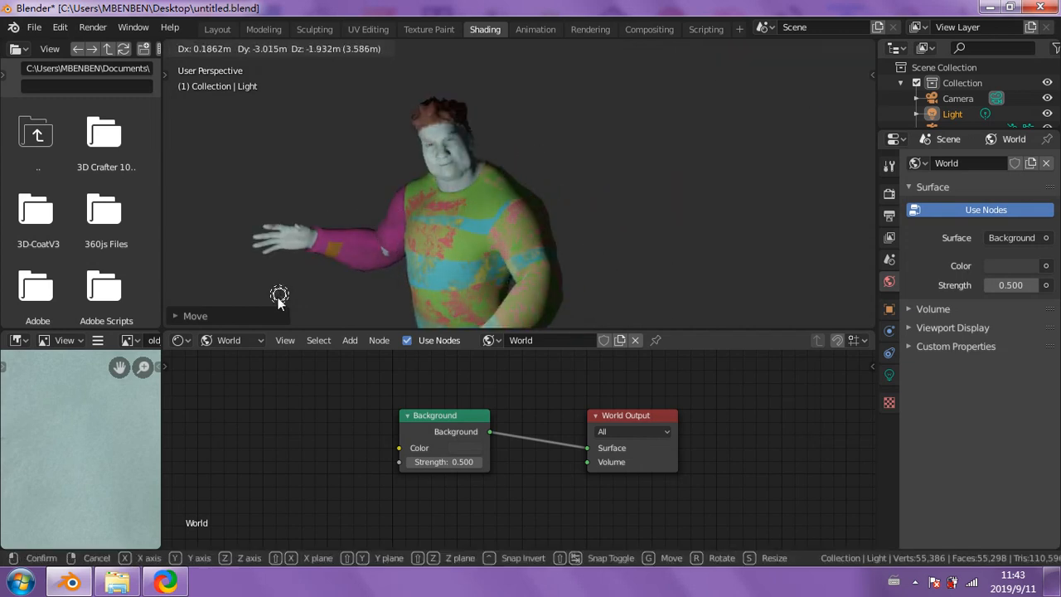
{"action": "left_click", "coordinate": [278, 299]}
{"action": "middle_click_drag", "start_coordinate": [653, 191], "coordinate": [580, 201]}
{"action": "scroll", "coordinate": [559, 202], "scroll_direction": "up", "scroll_amount": 4}
{"action": "scroll", "coordinate": [549, 195], "scroll_direction": "down", "scroll_amount": 3}
{"action": "scroll", "coordinate": [550, 190], "scroll_direction": "up", "scroll_amount": 4}
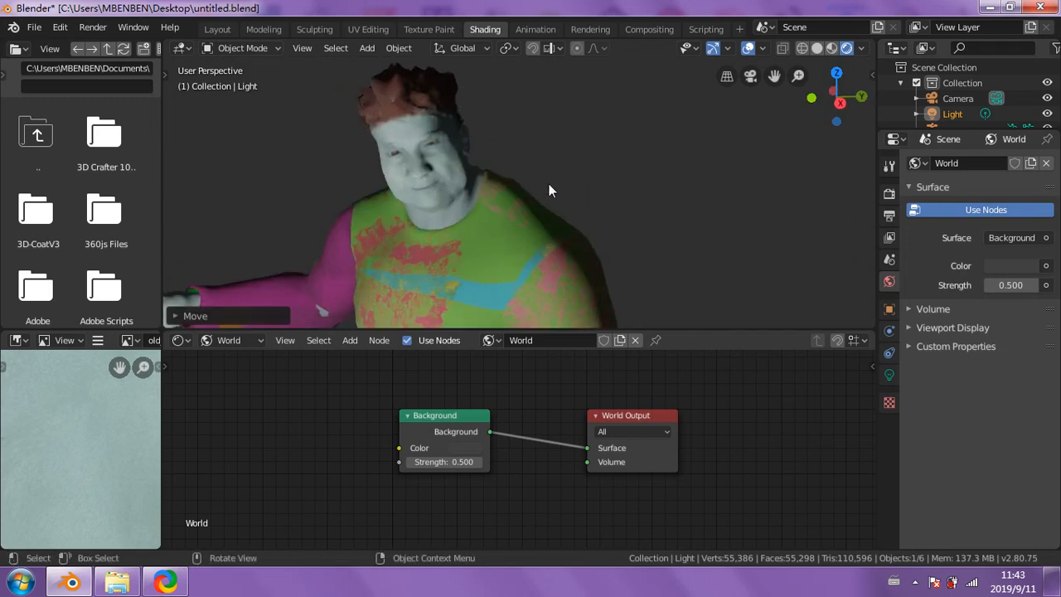
- Move the light farther out from the outstretched hand and check the lighting on the face and sweater
{"action": "middle_click_drag", "start_coordinate": [511, 192], "coordinate": [316, 233]}
{"action": "key", "text": "g"}
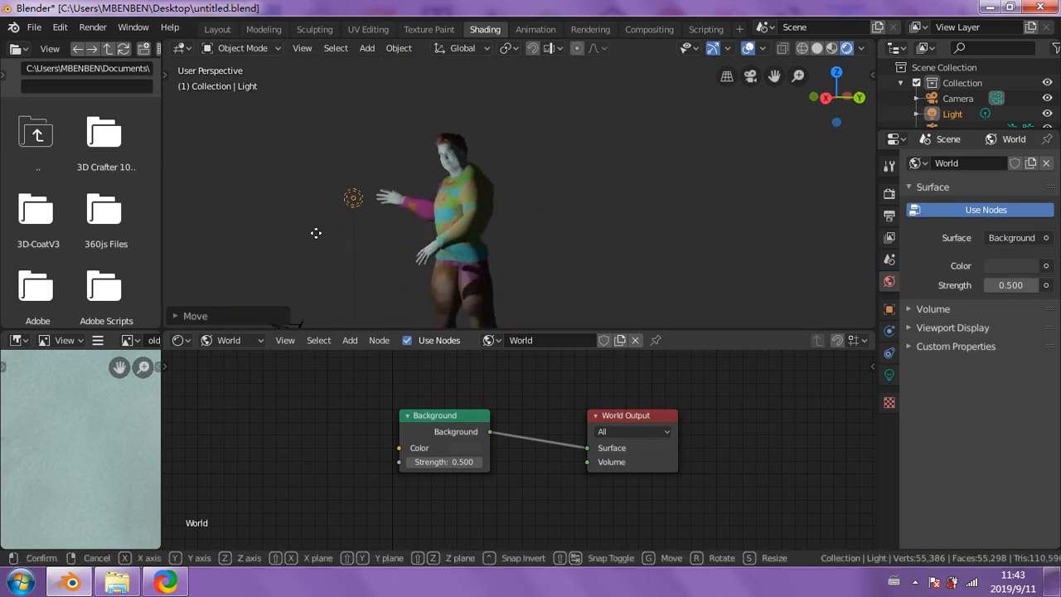
{"action": "left_click", "coordinate": [257, 235]}
{"action": "scroll", "coordinate": [588, 191], "scroll_direction": "up", "scroll_amount": 4}
{"action": "middle_click_drag", "start_coordinate": [587, 209], "coordinate": [626, 196]}
{"action": "scroll", "coordinate": [588, 192], "scroll_direction": "up", "scroll_amount": 3}
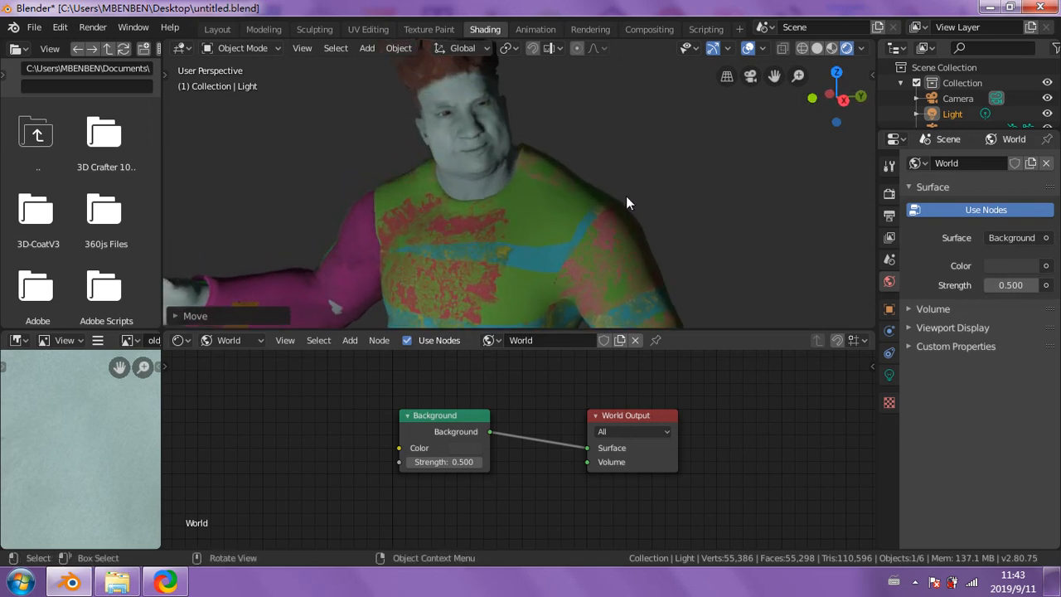
{"action": "scroll", "coordinate": [626, 196], "scroll_direction": "down", "scroll_amount": 2}
- Switch to the Layout workspace, frame the character's upper body, and enlarge the timeline area
{"action": "left_click", "coordinate": [217, 29]}
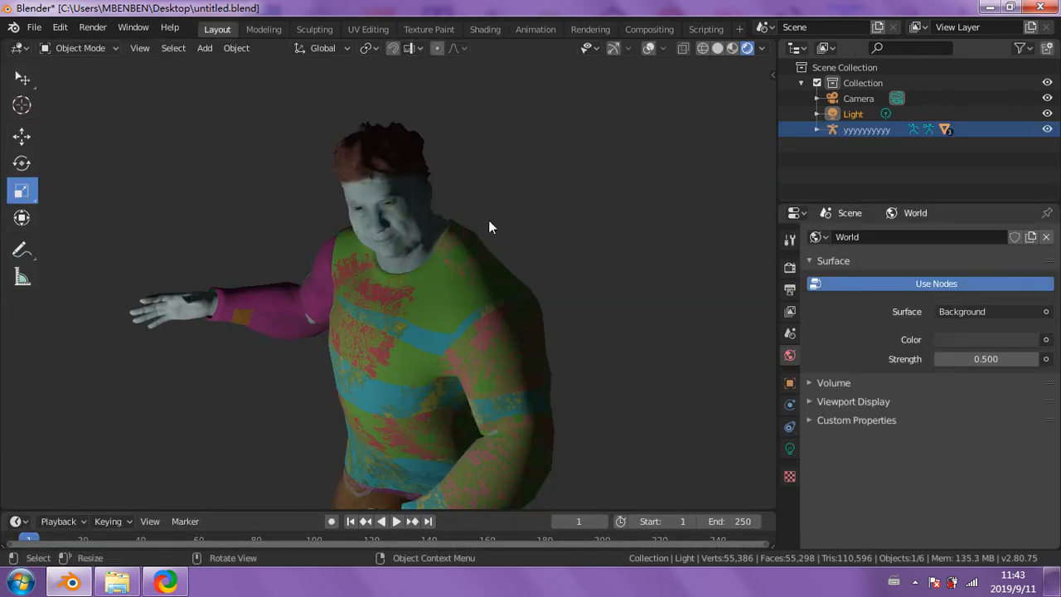
{"action": "middle_click_drag", "start_coordinate": [489, 226], "coordinate": [503, 300]}
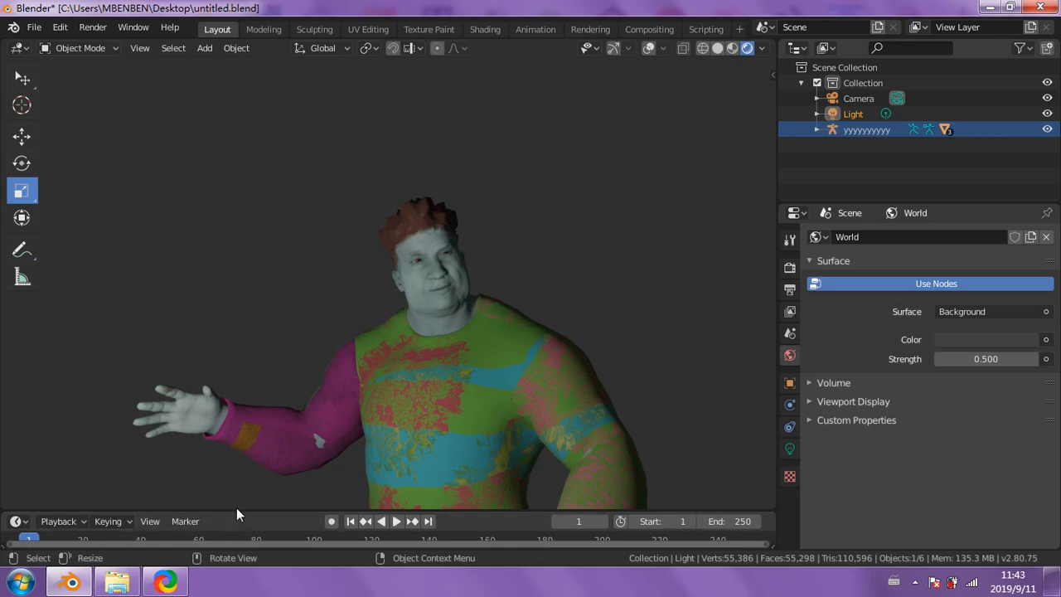
{"action": "left_click_drag", "start_coordinate": [236, 508], "coordinate": [257, 428]}
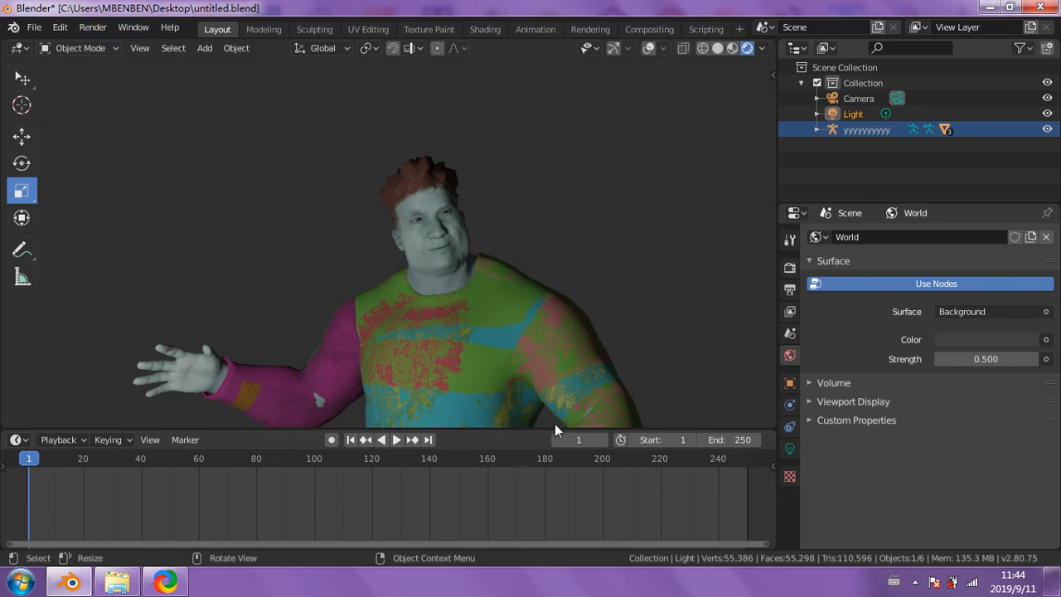
- Review the output settings for resolution, frame range, frame rate and file format, and examine the character's face up close
{"action": "left_click", "coordinate": [790, 289]}
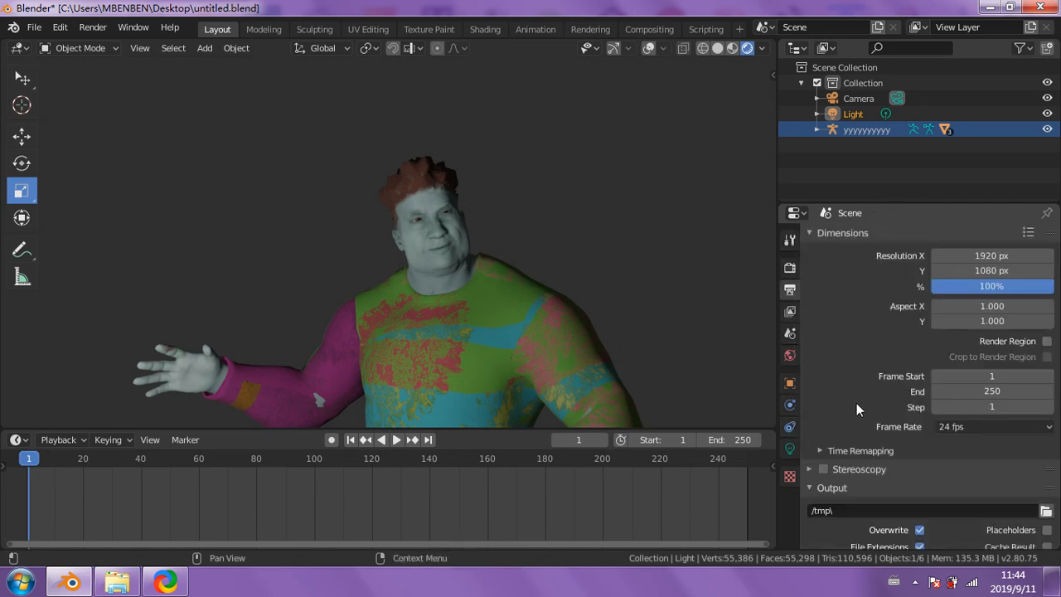
{"action": "scroll", "coordinate": [857, 402], "scroll_direction": "down", "scroll_amount": 2}
{"action": "scroll", "coordinate": [849, 420], "scroll_direction": "down", "scroll_amount": 2}
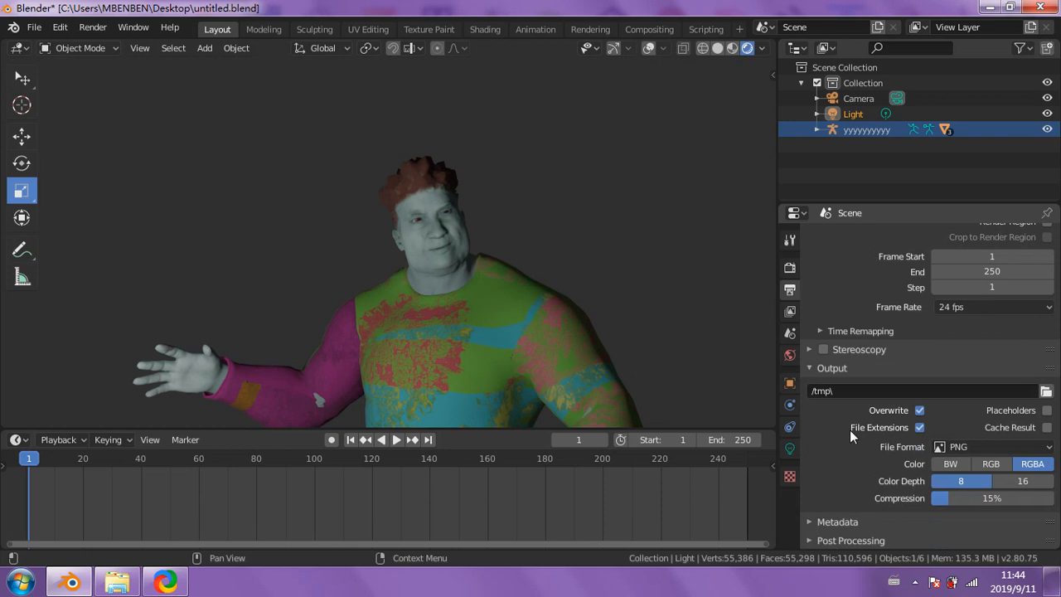
{"action": "left_click", "coordinate": [792, 241]}
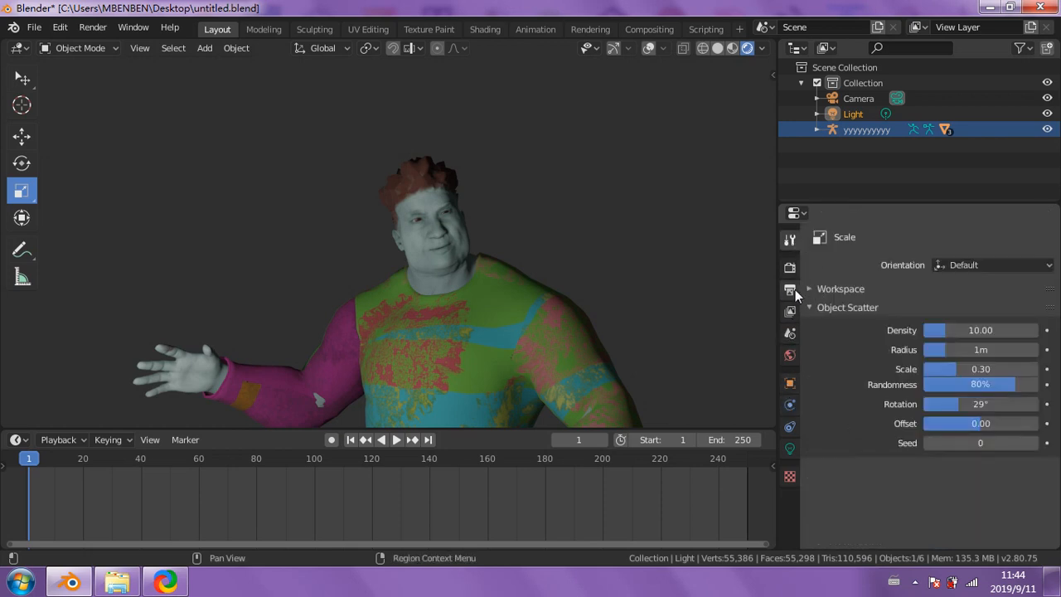
{"action": "left_click", "coordinate": [793, 290]}
{"action": "scroll", "coordinate": [816, 398], "scroll_direction": "down", "scroll_amount": 2}
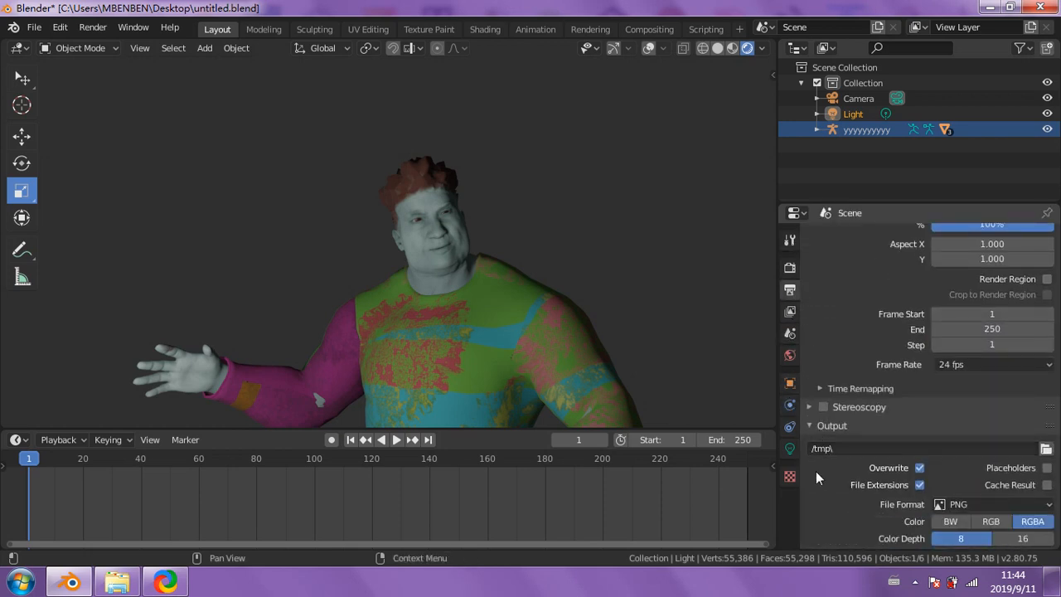
{"action": "scroll", "coordinate": [854, 472], "scroll_direction": "down", "scroll_amount": 2}
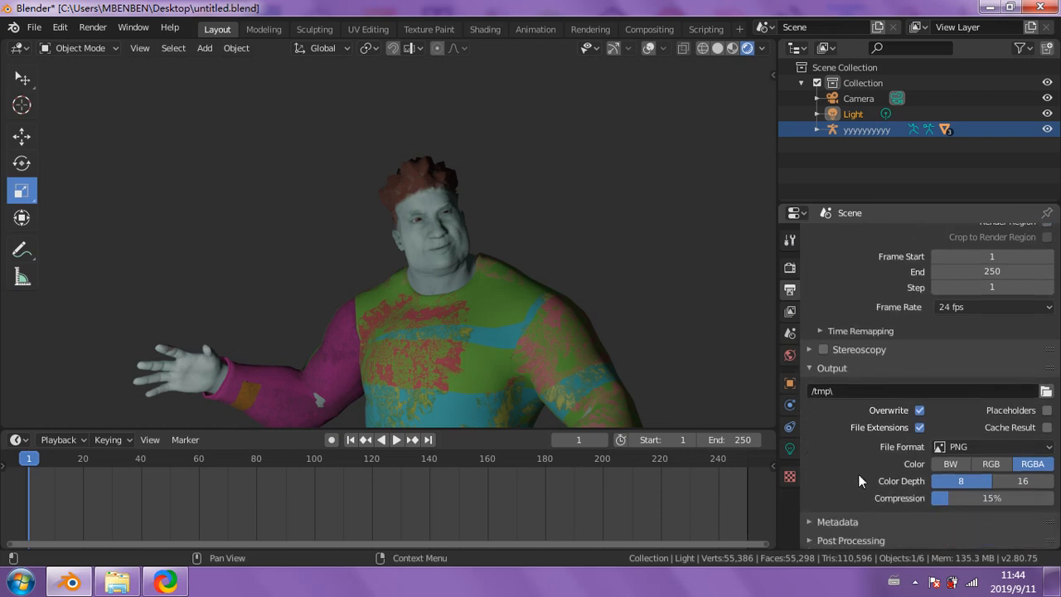
{"action": "scroll", "coordinate": [875, 385], "scroll_direction": "up", "scroll_amount": 2}
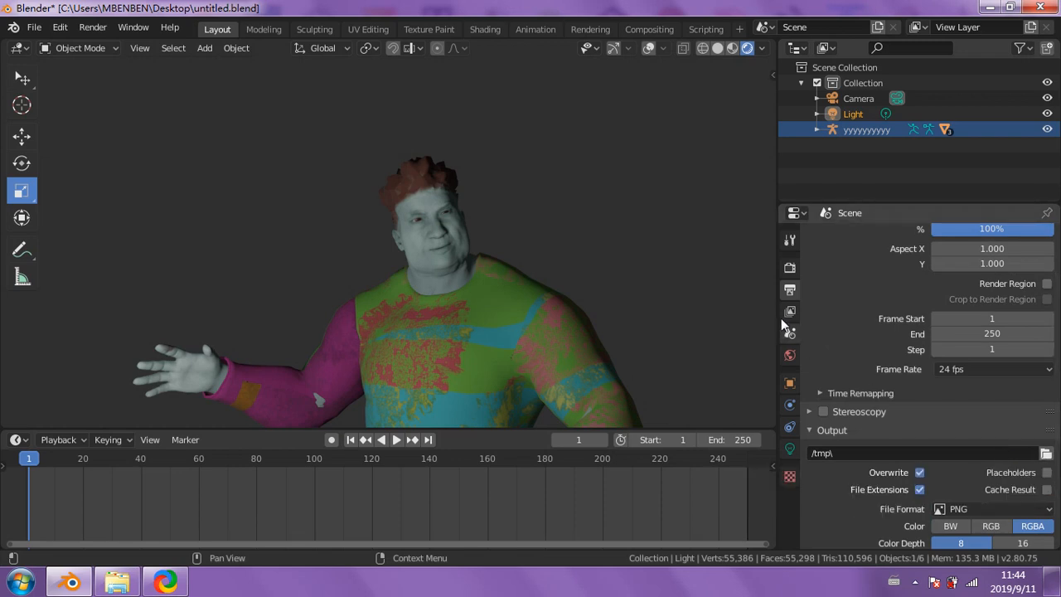
{"action": "middle_click_drag", "start_coordinate": [706, 301], "coordinate": [613, 270]}
{"action": "scroll", "coordinate": [589, 329], "scroll_direction": "up", "scroll_amount": 2}
{"action": "scroll", "coordinate": [605, 257], "scroll_direction": "up", "scroll_amount": 5}
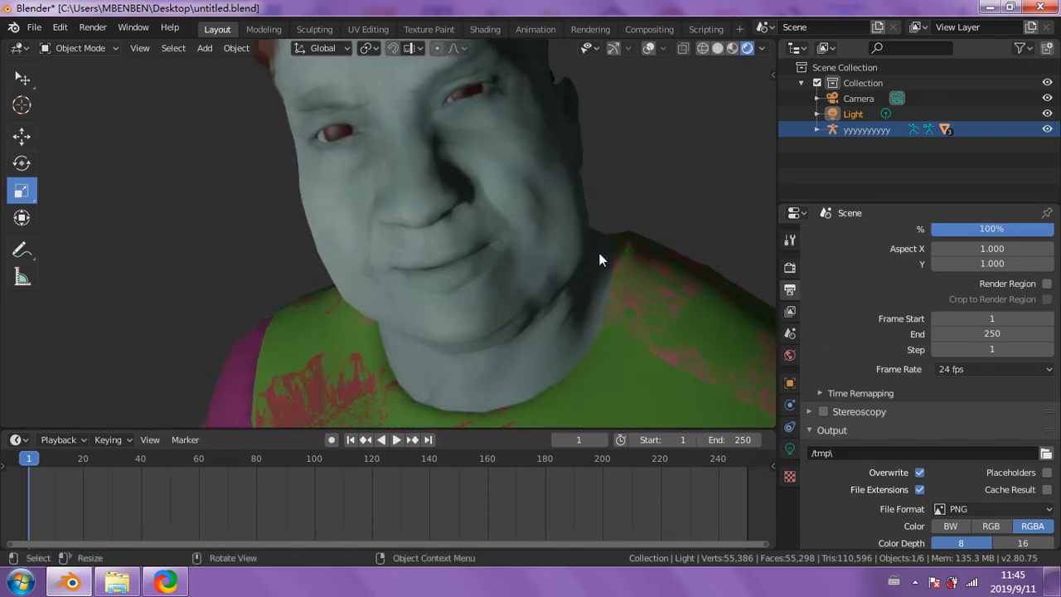